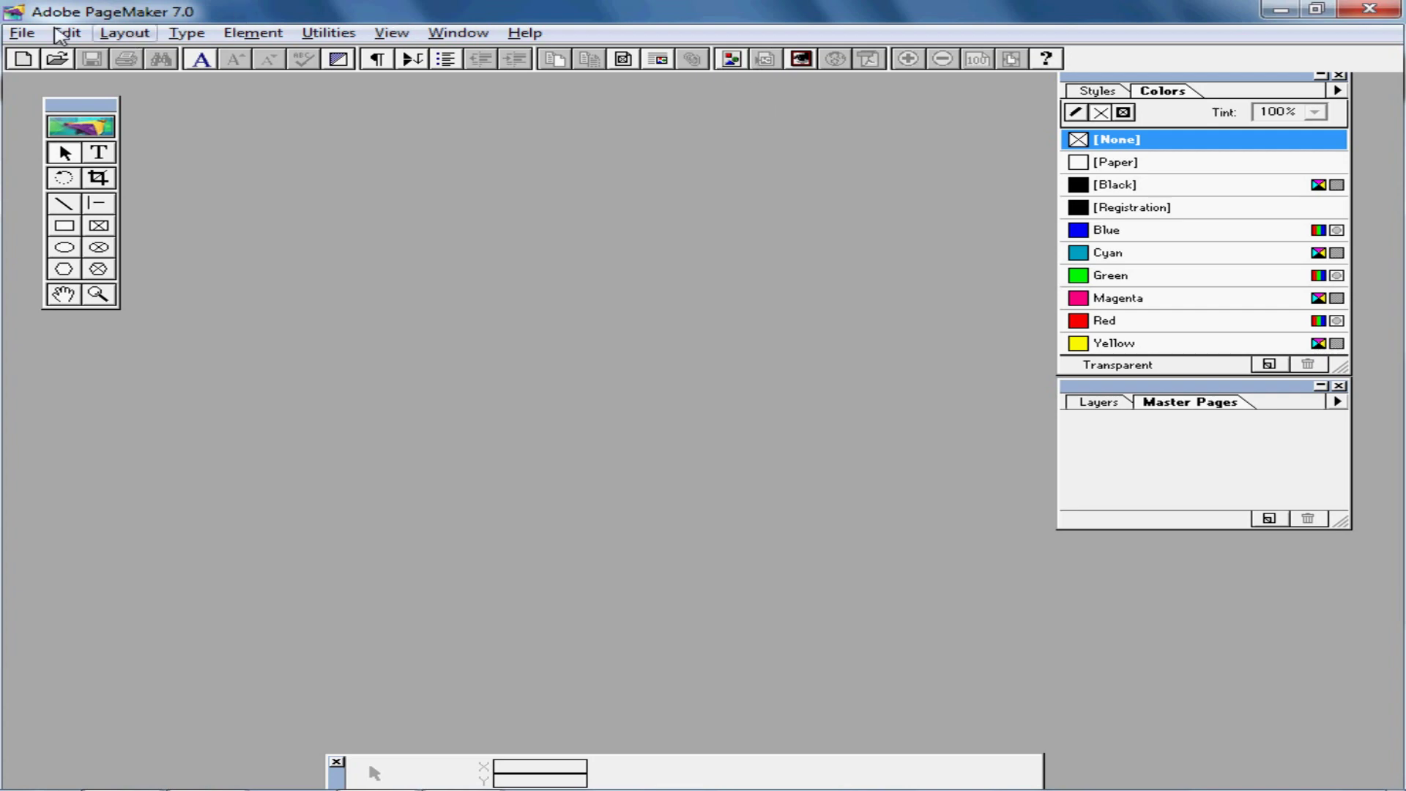
Open the original abc publication from the PageMaker 7.0 folder and maximize its document window
click(22, 33)
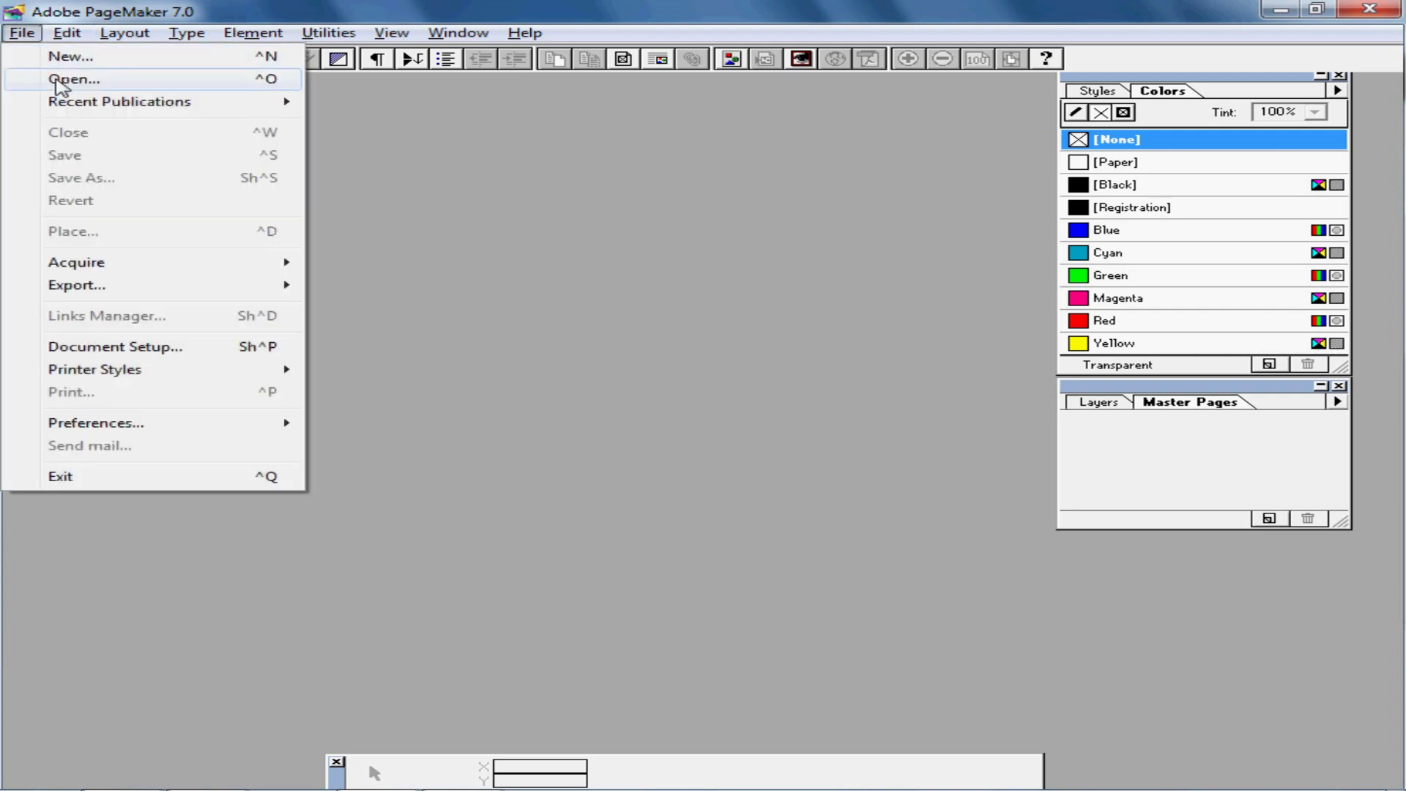
click(58, 79)
click(565, 210)
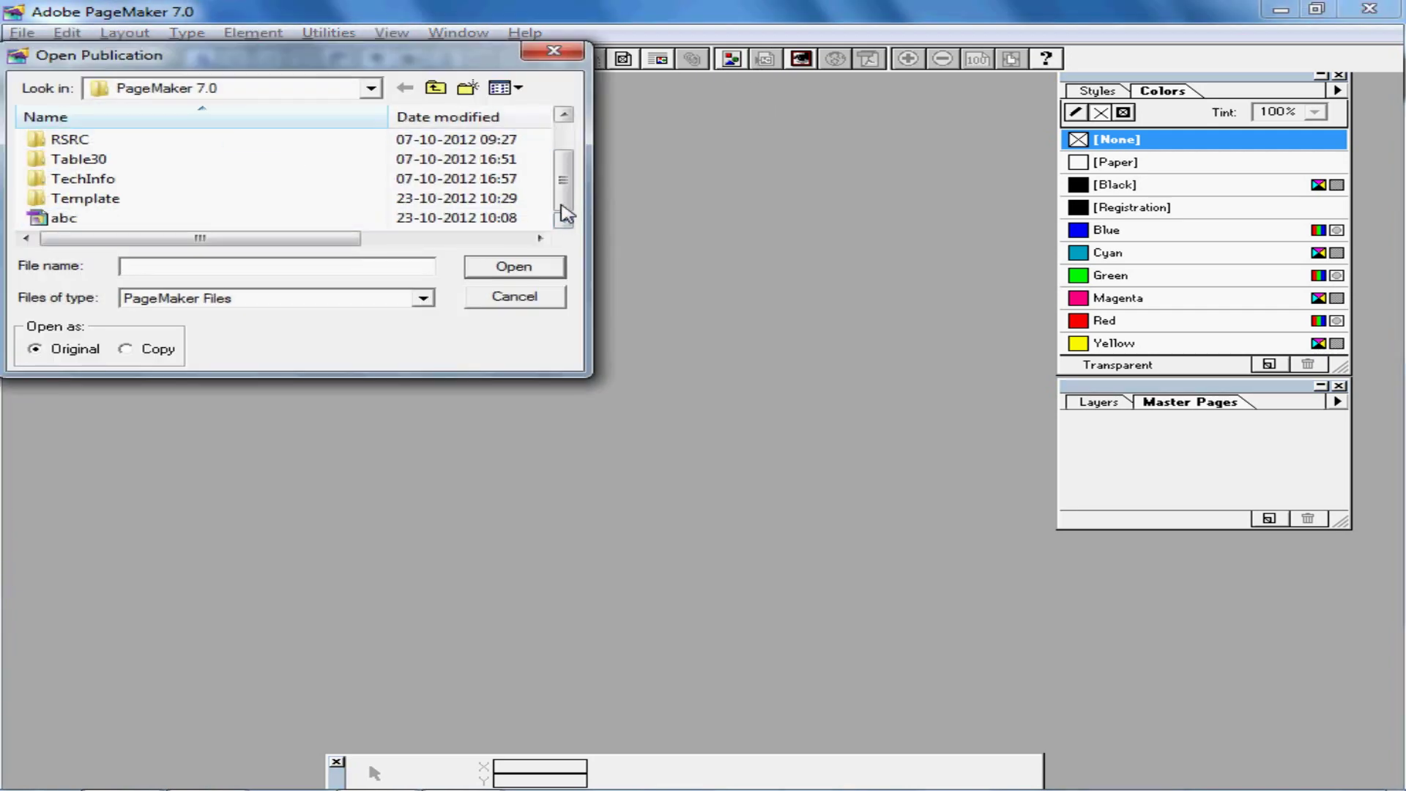
click(66, 219)
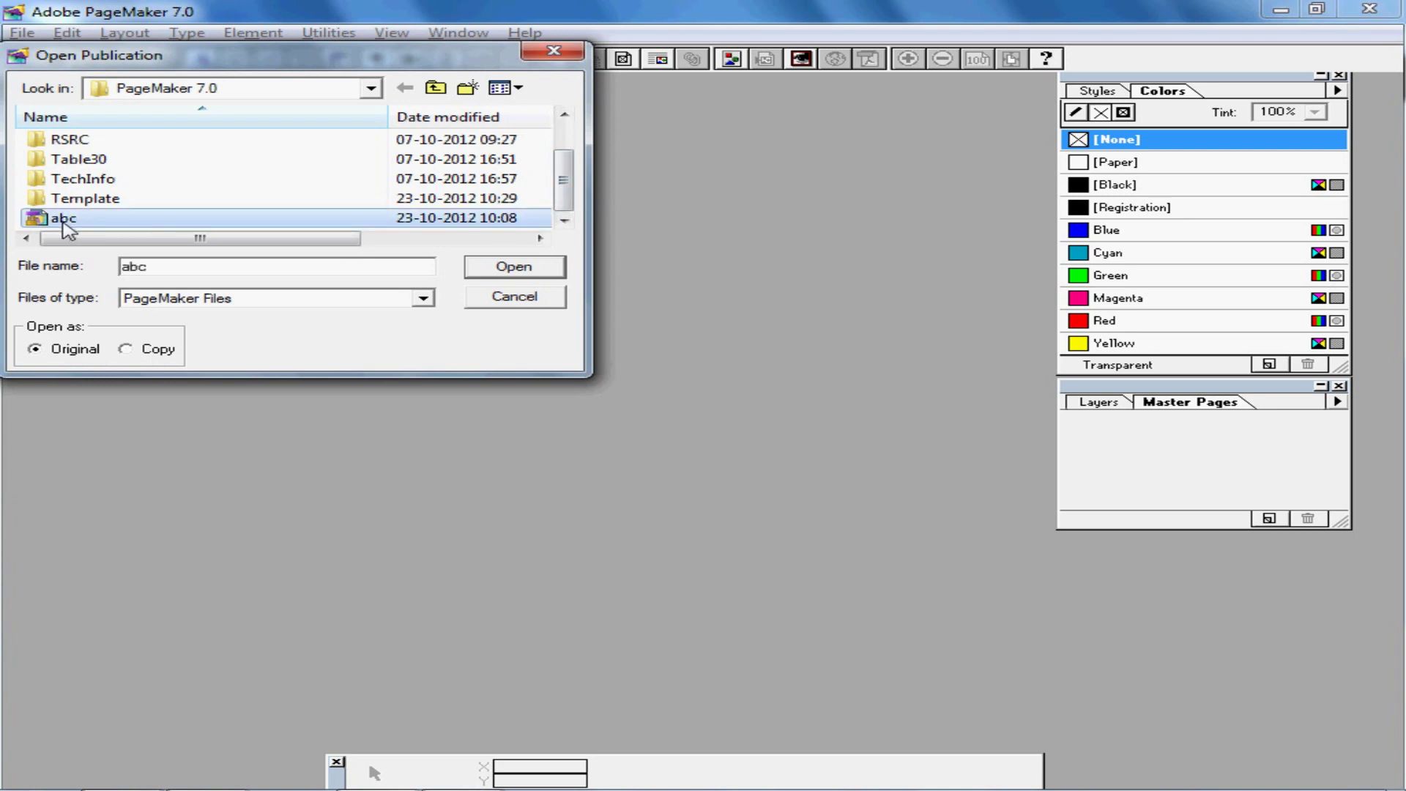
click(516, 276)
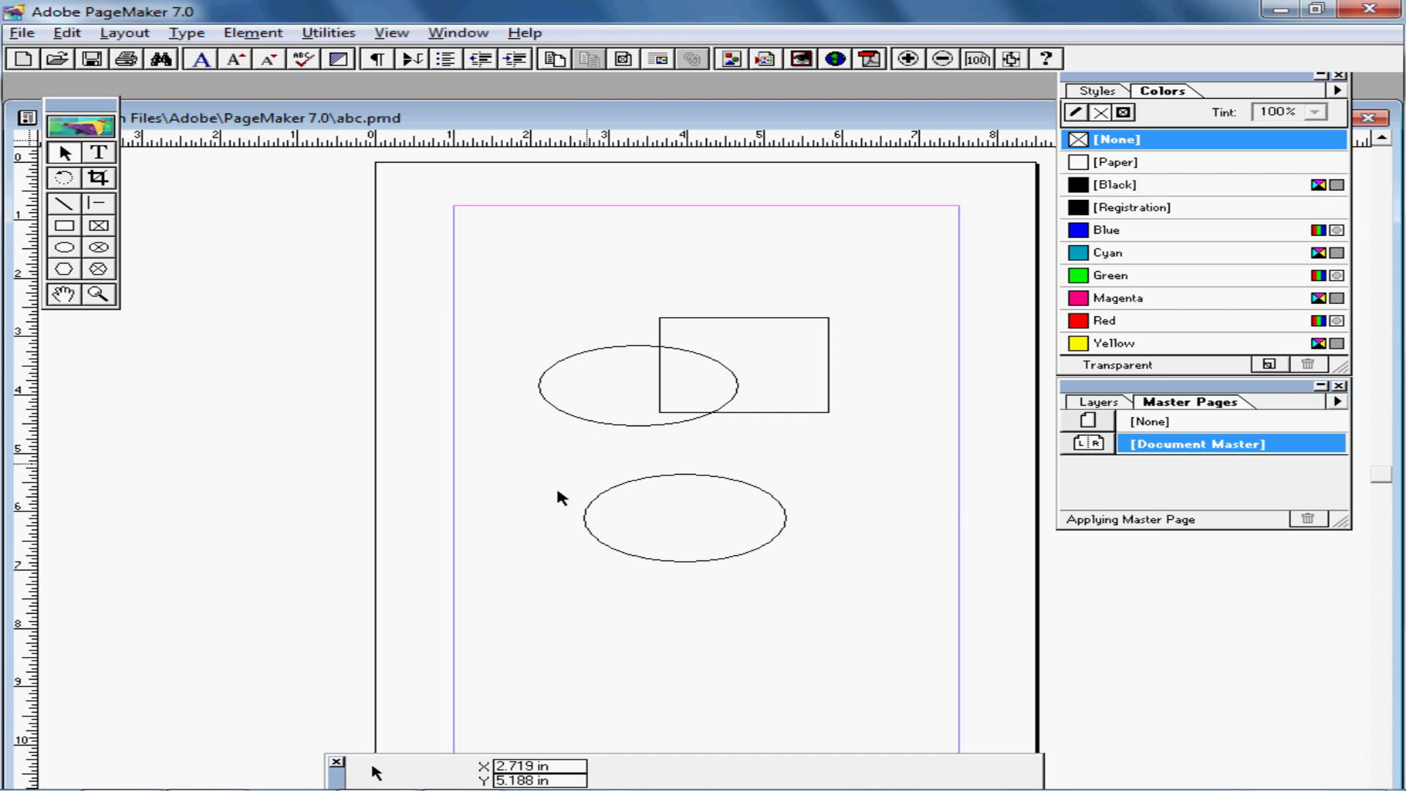
double_click(985, 118)
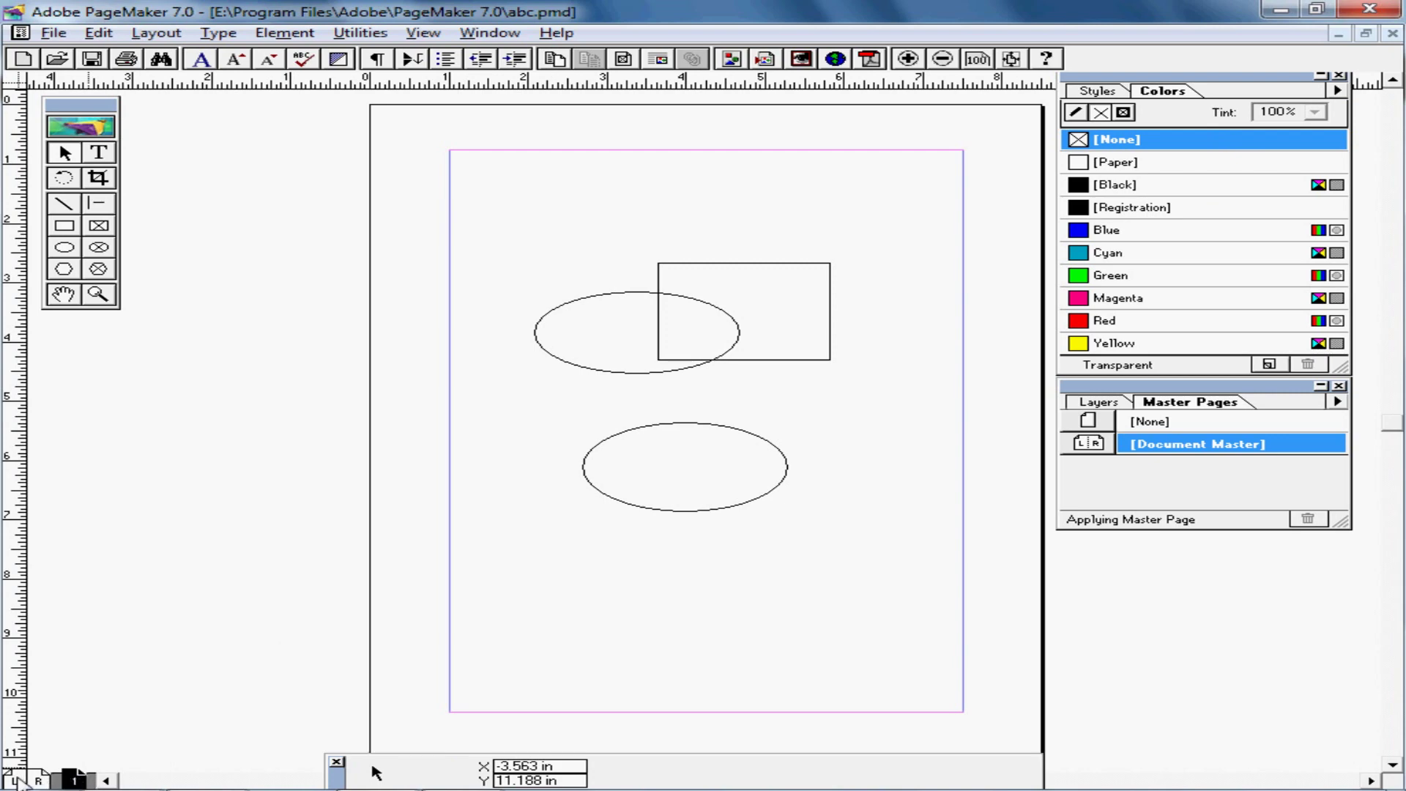
View the document master spread, return to page 1, and review the Document Setup settings without changing them
click(15, 781)
click(74, 780)
click(53, 32)
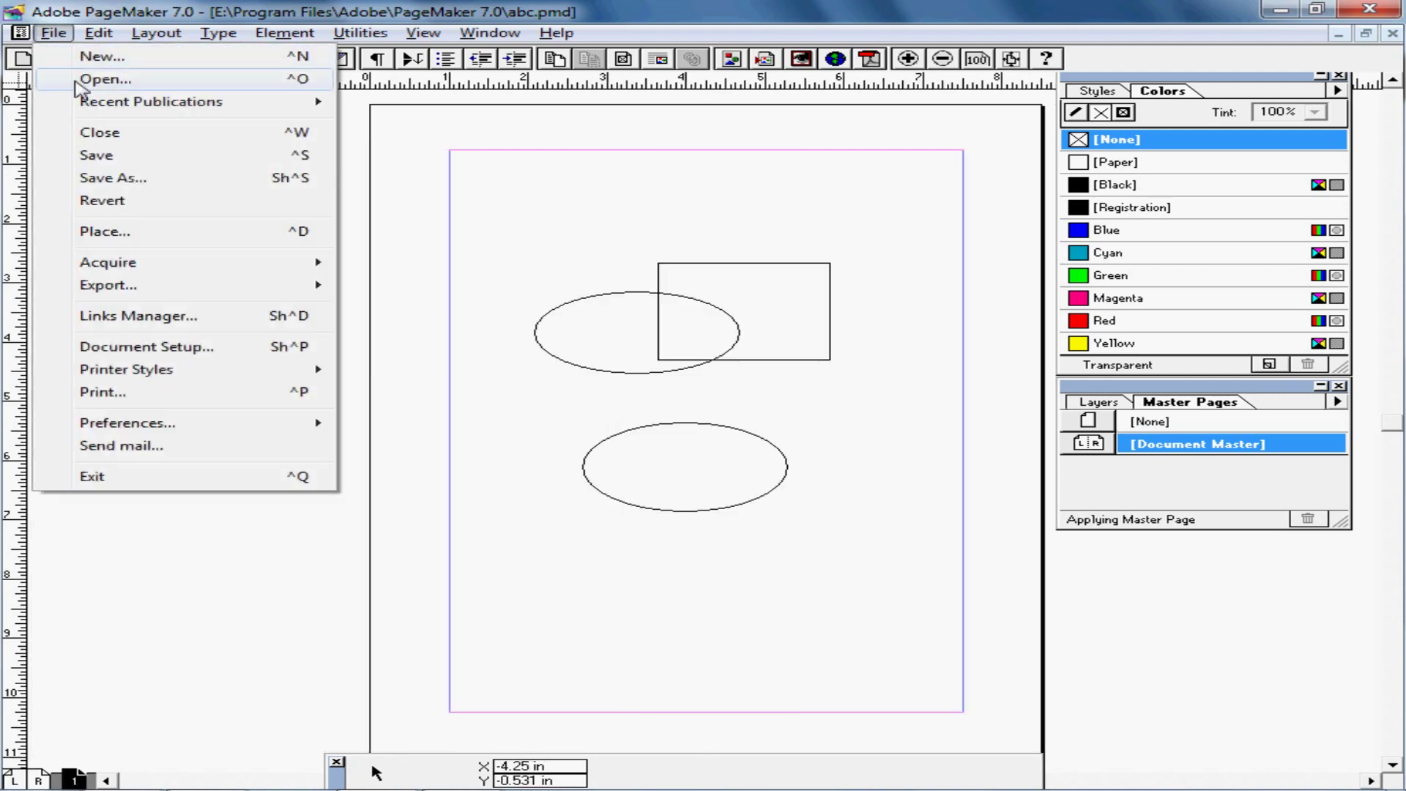
click(150, 350)
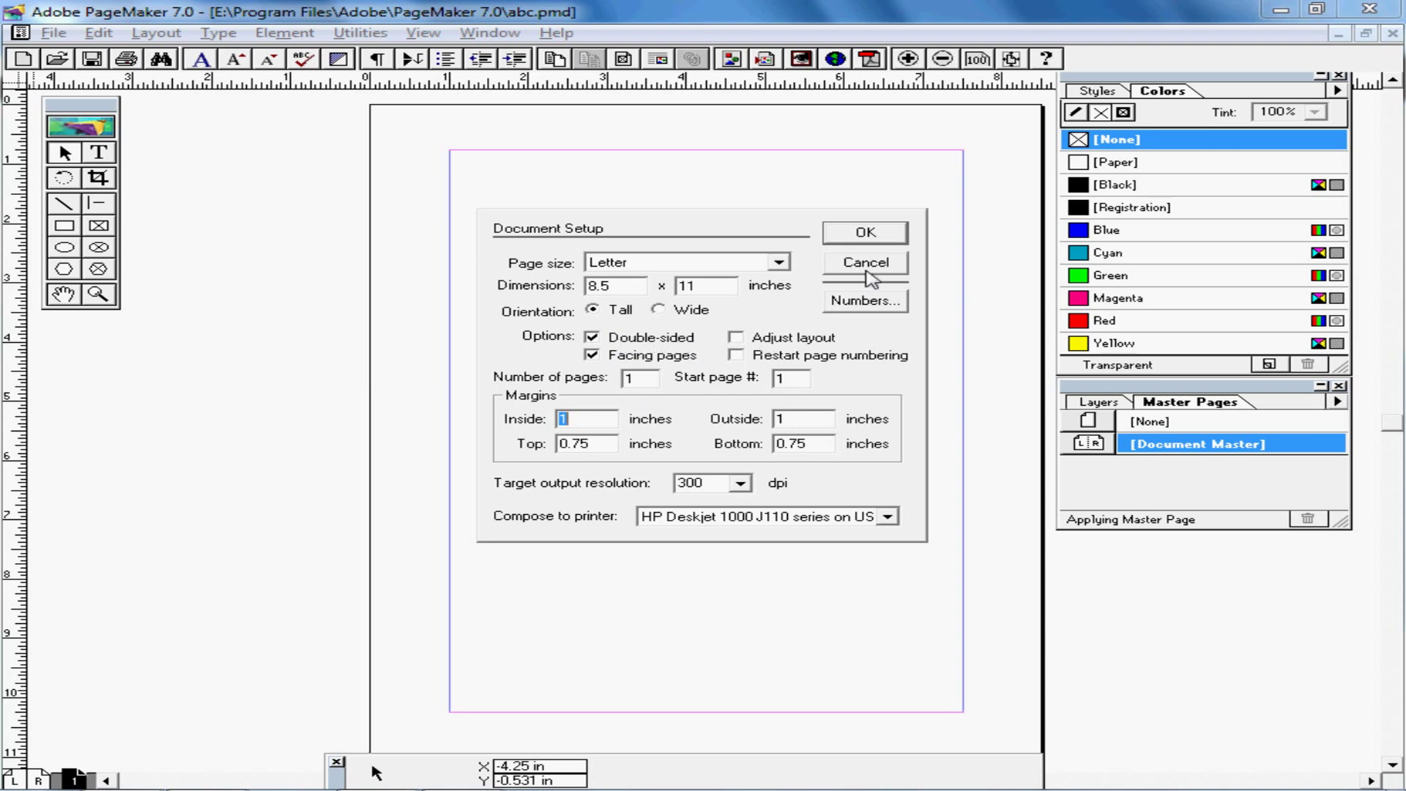
click(864, 265)
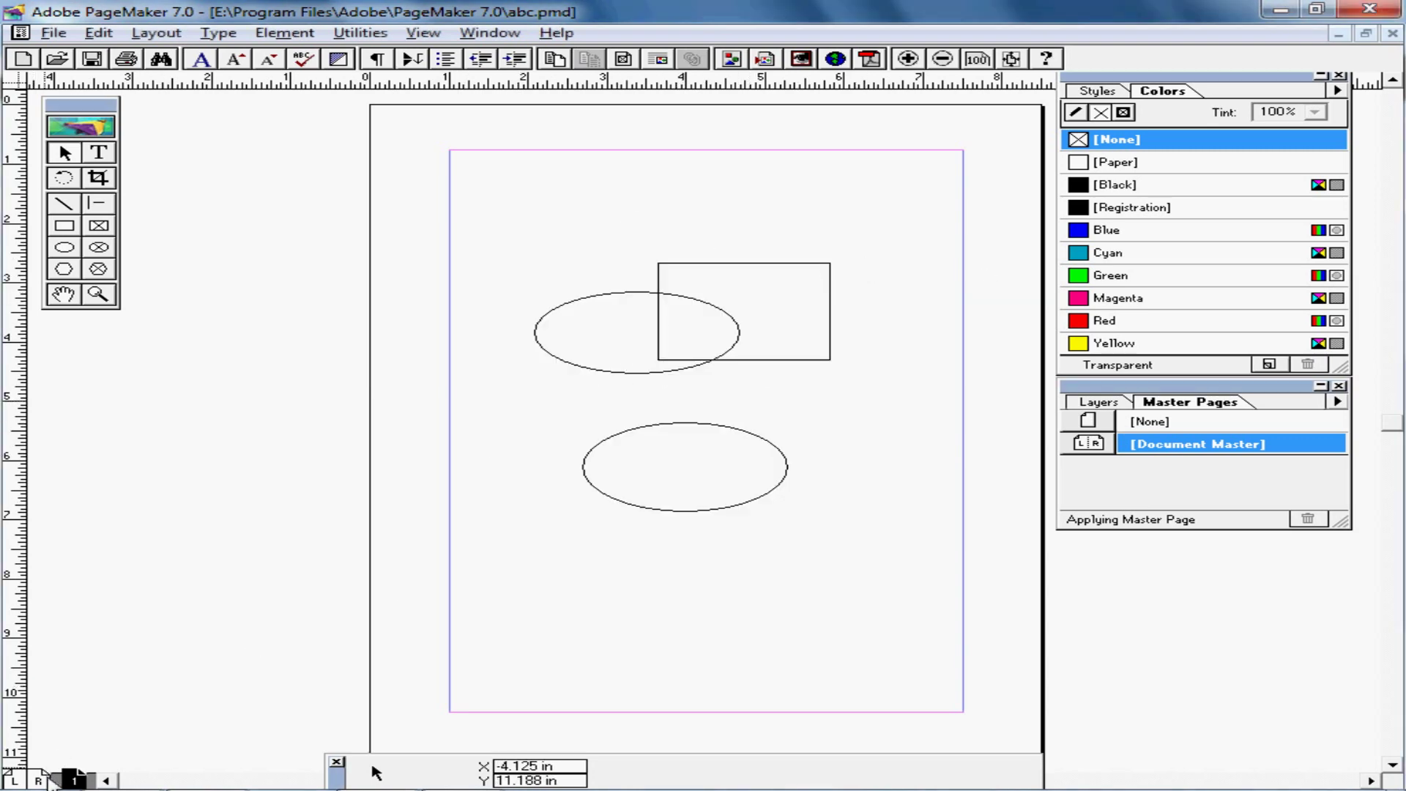
Compare the left and right master pages with page 1 by switching between them, ending on page 1
click(43, 774)
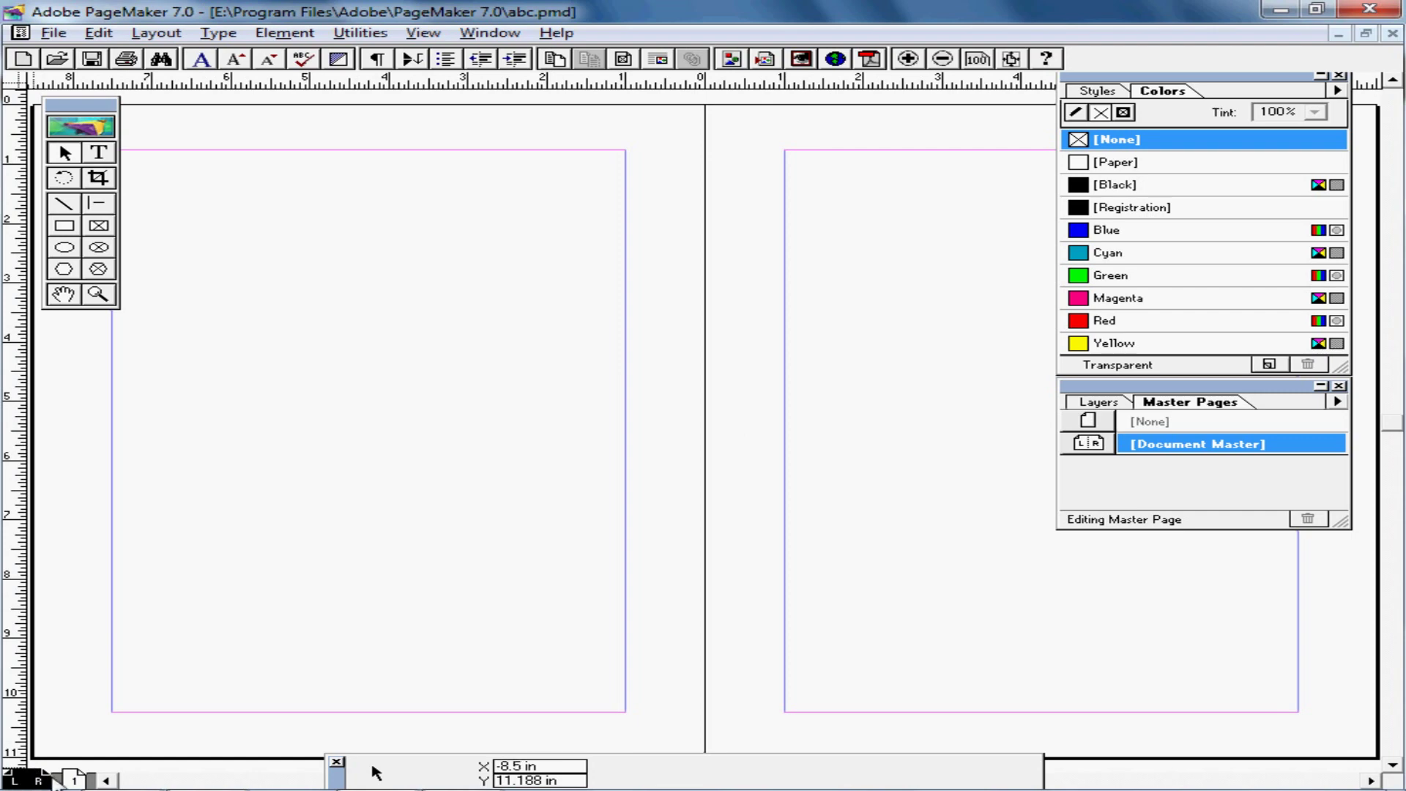
click(74, 779)
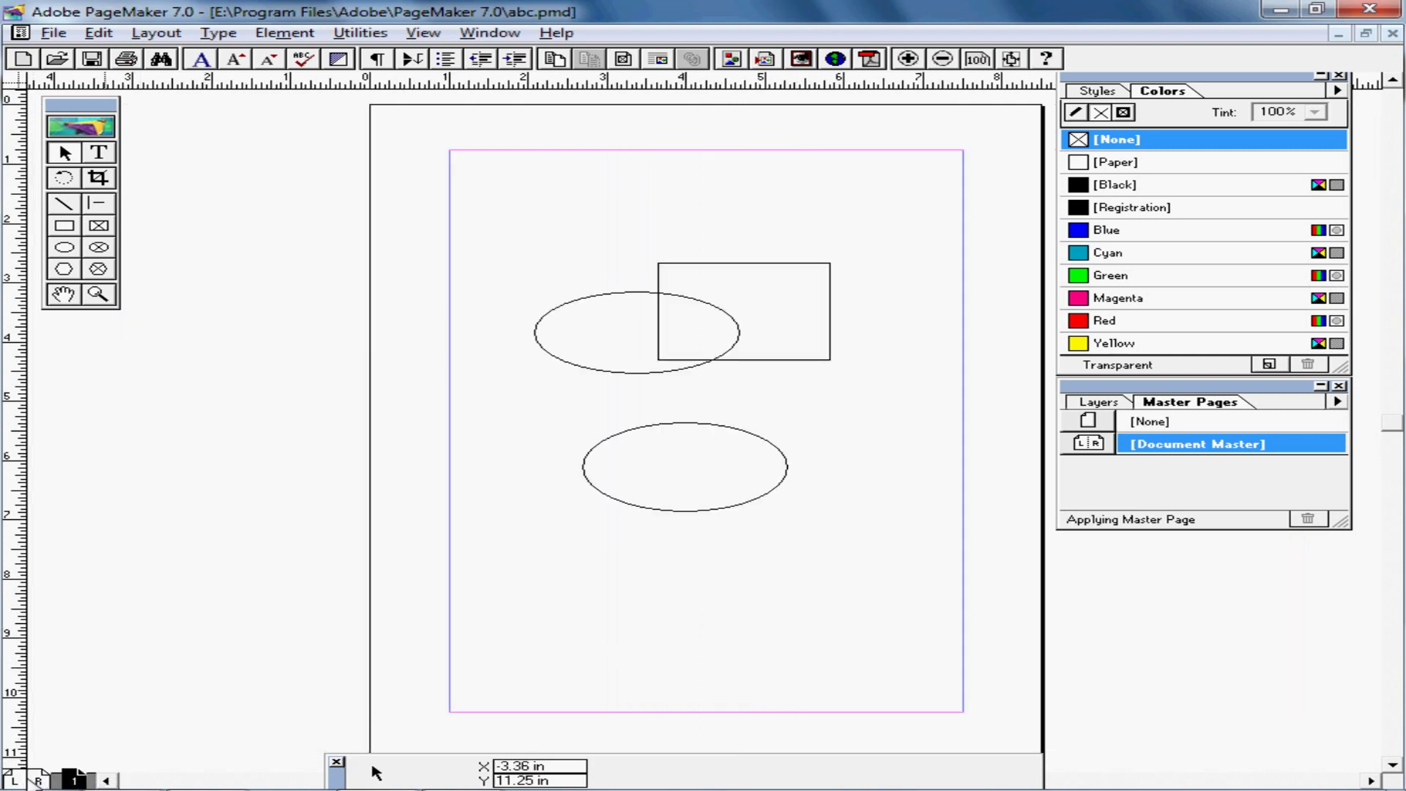
click(38, 779)
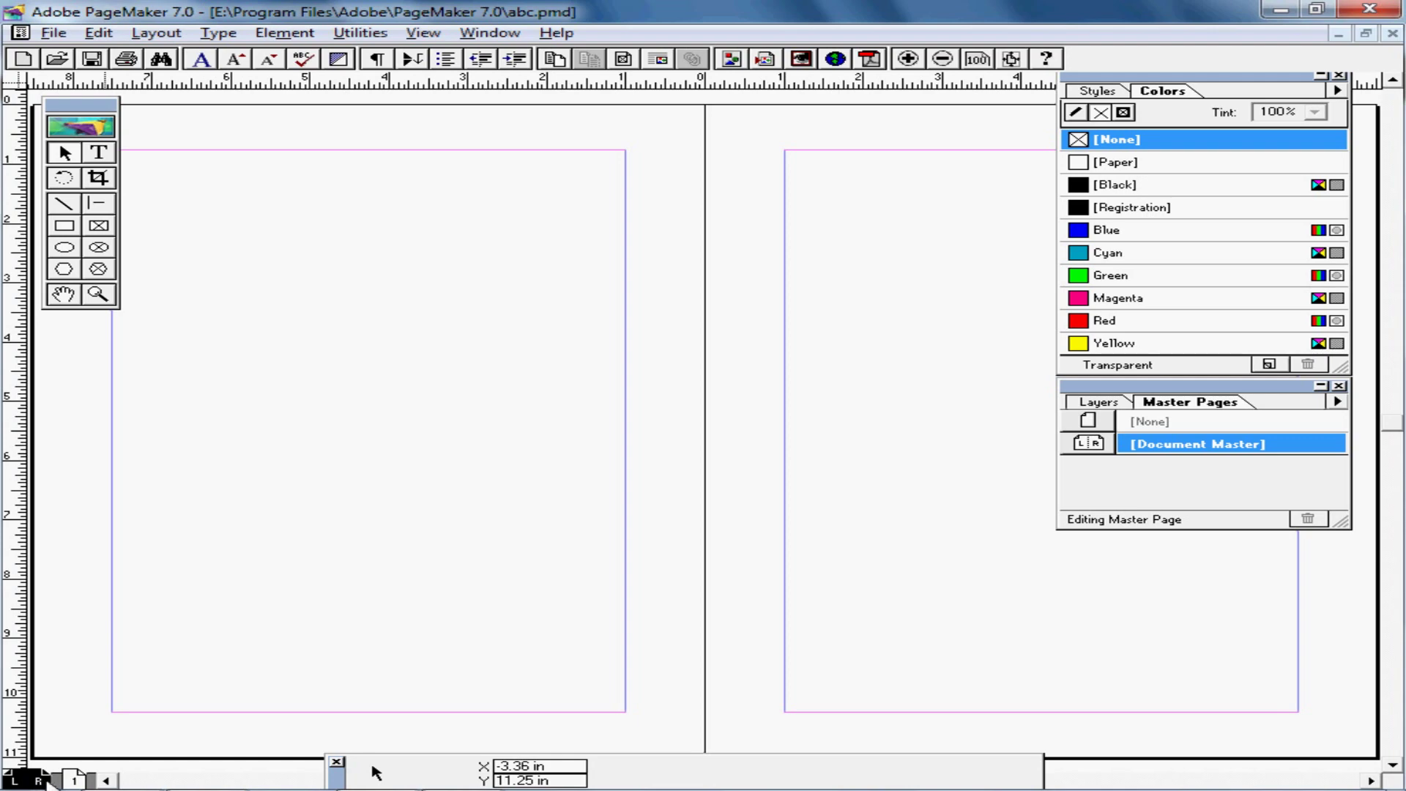
click(74, 779)
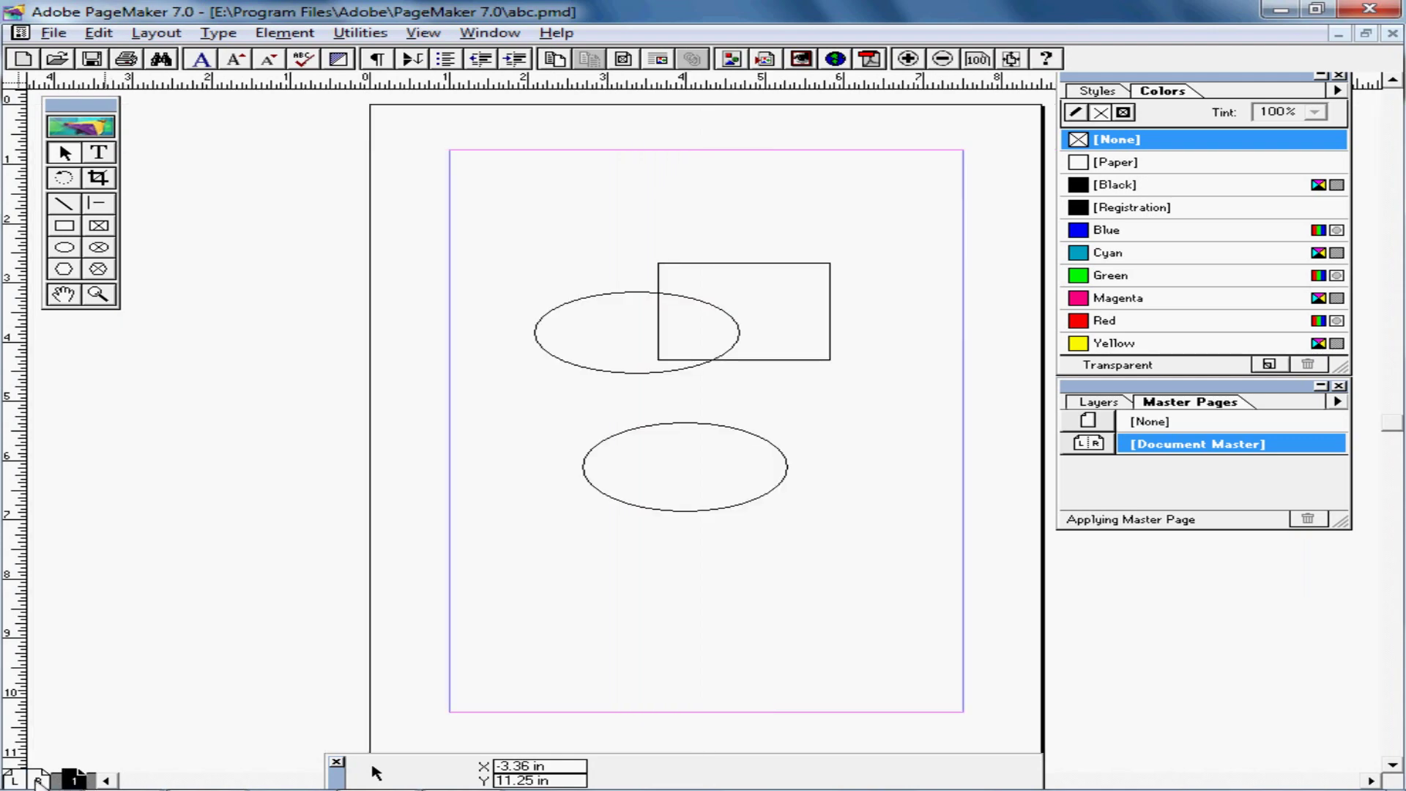
click(36, 779)
click(74, 779)
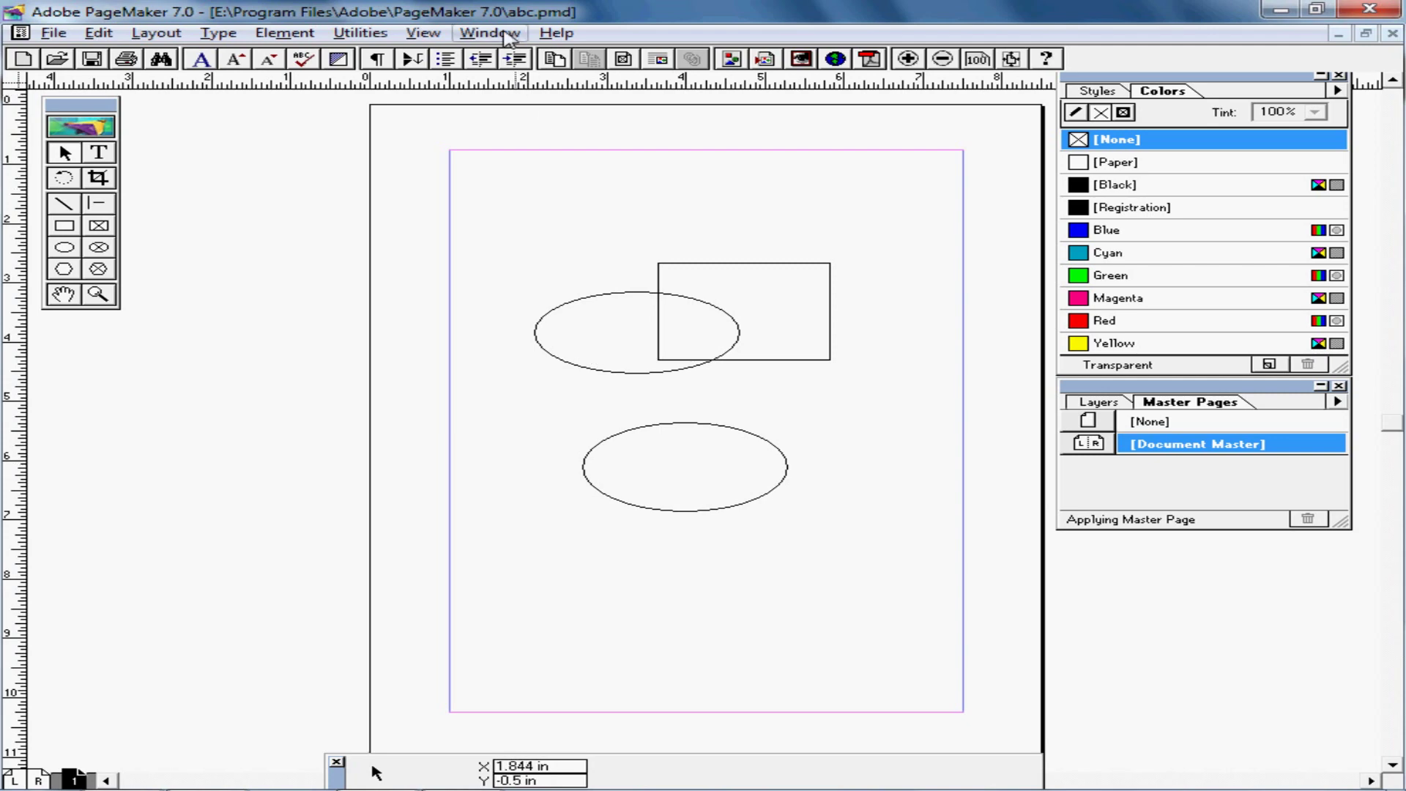
Hide the Master Pages palette and display it again below the Colors palette
click(505, 33)
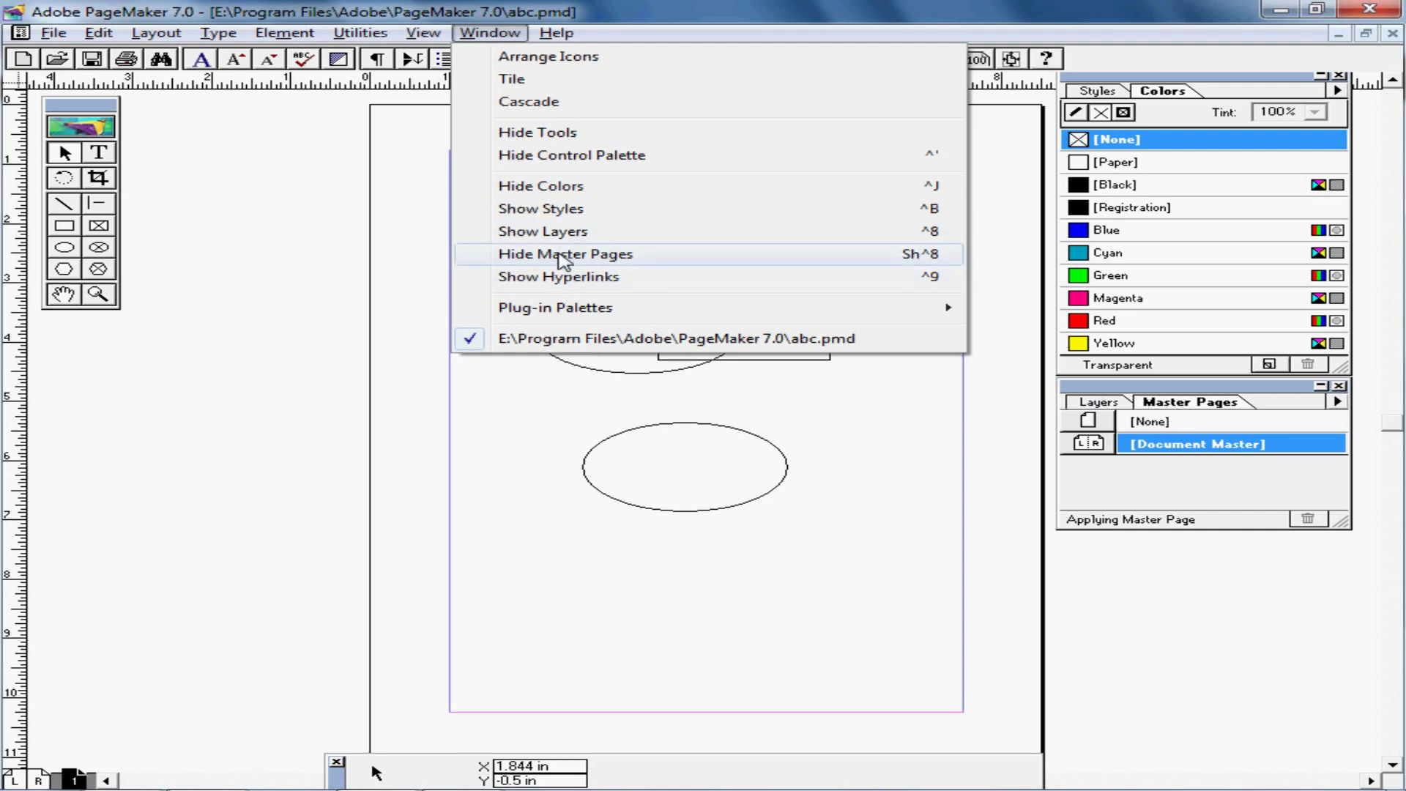
click(559, 254)
click(490, 33)
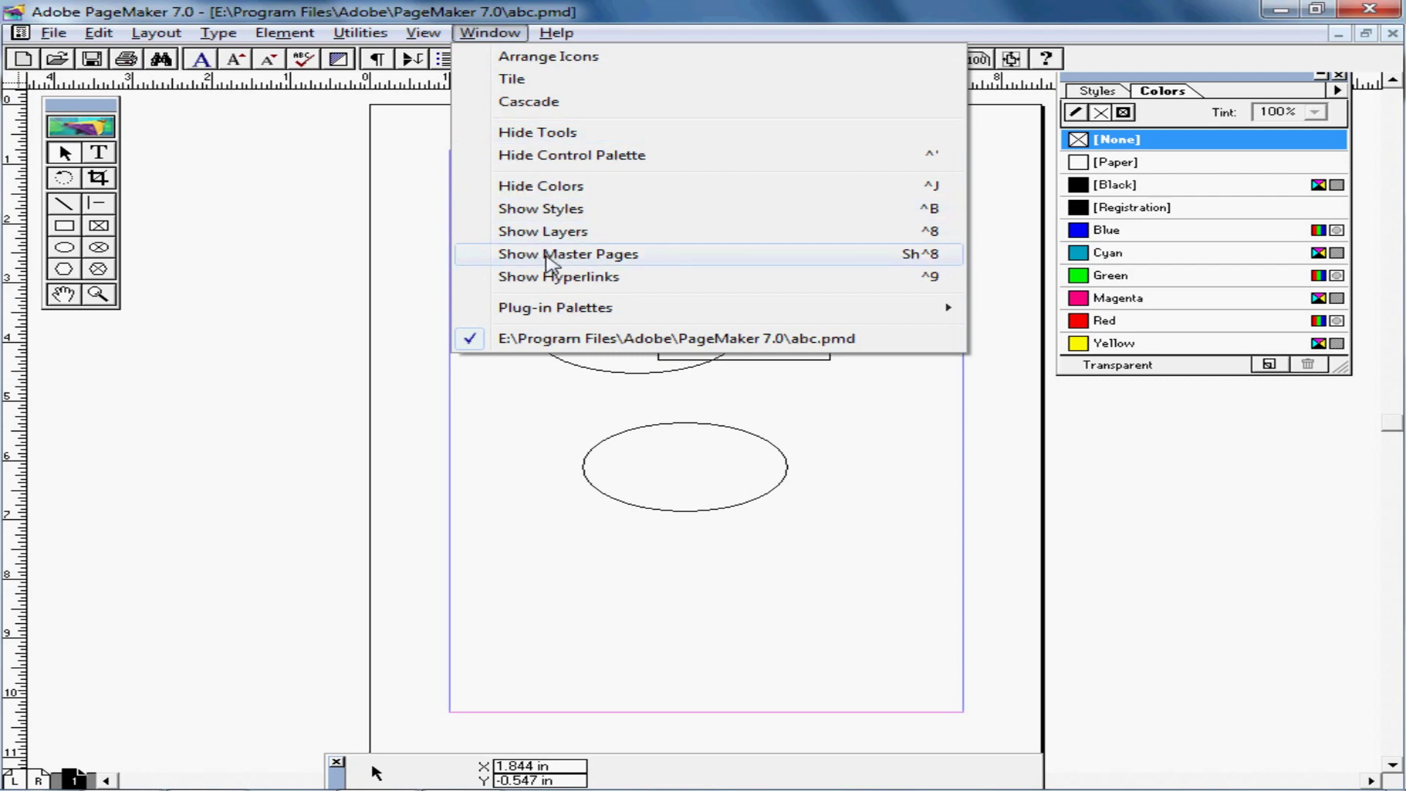
click(550, 256)
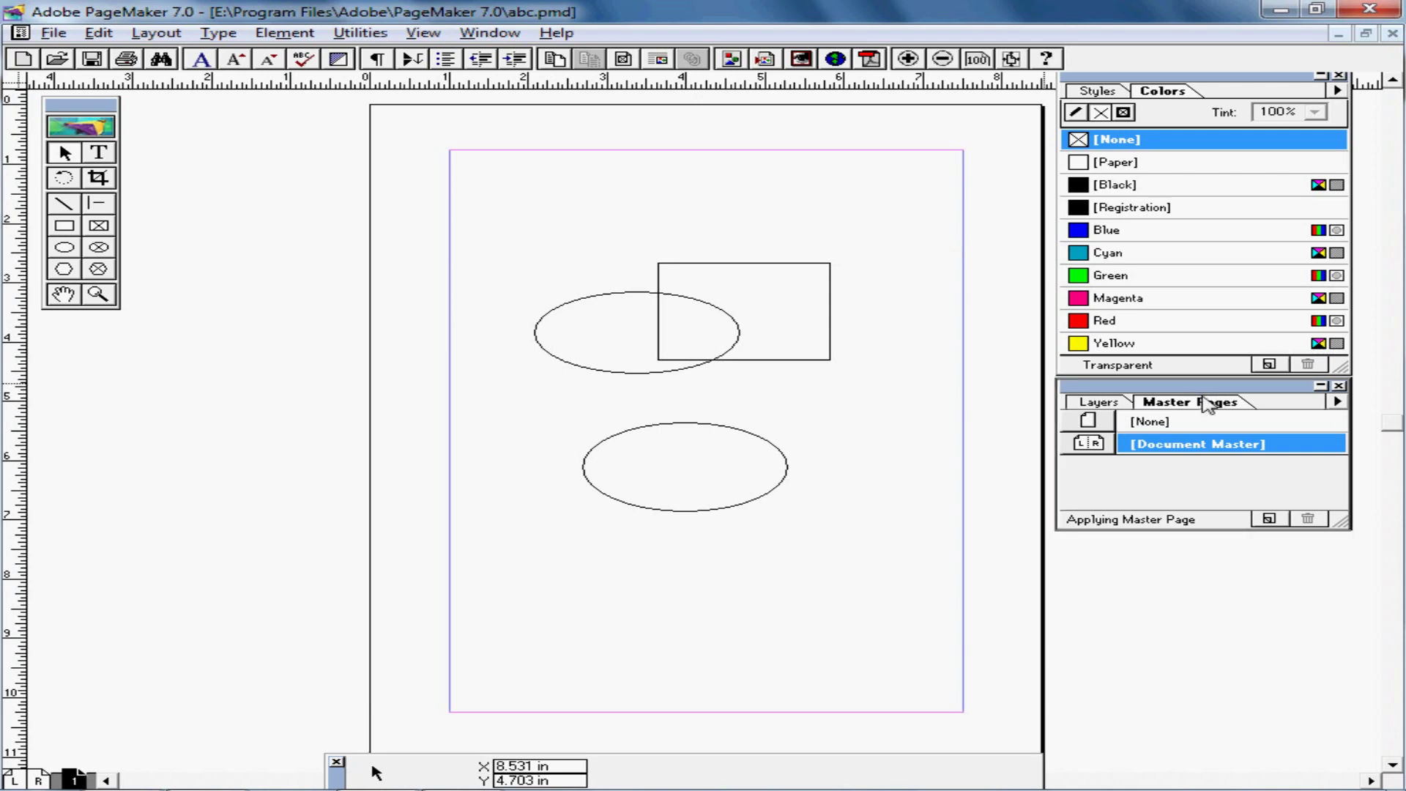
drag(1208, 386, 1218, 394)
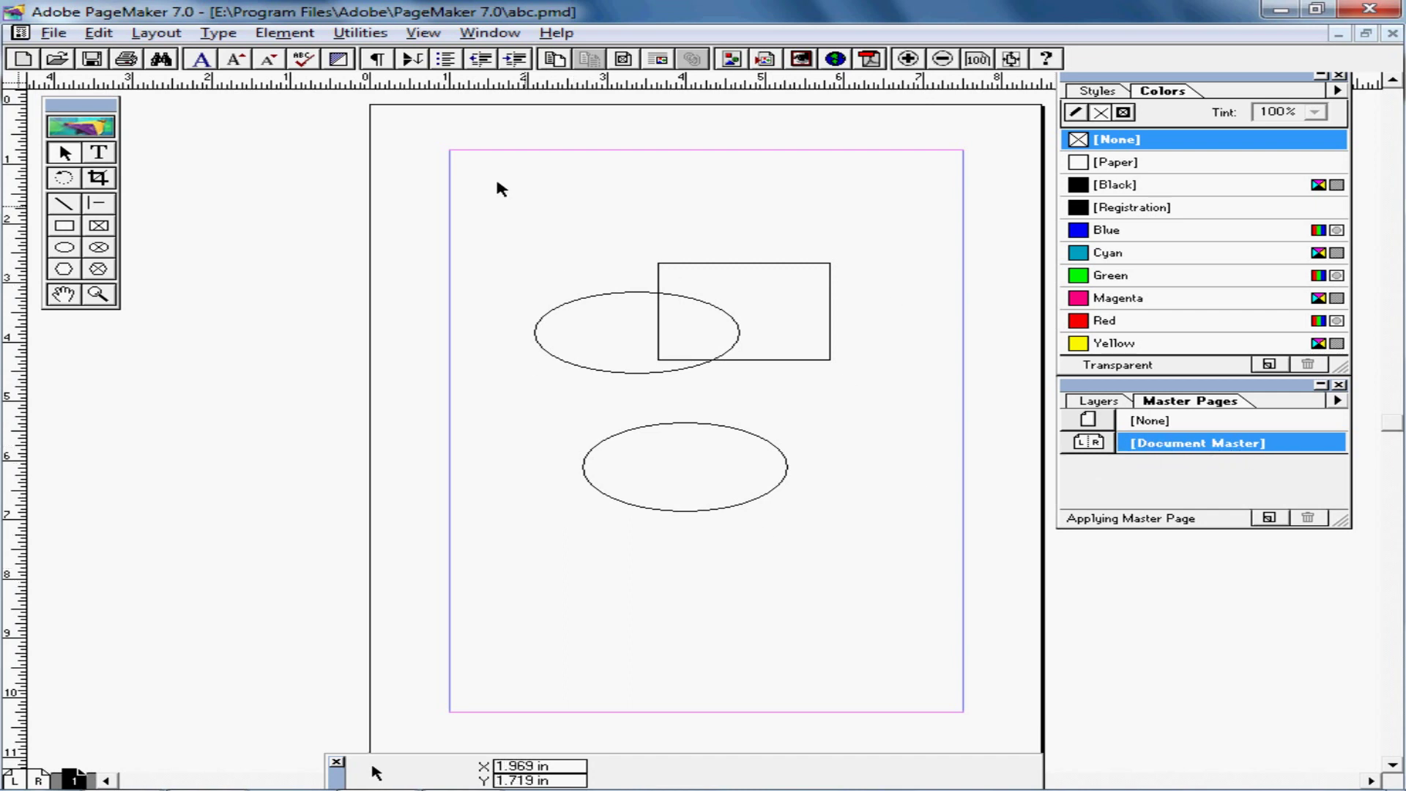
Insert 3 pages after the current page, based on the Document Master
click(166, 38)
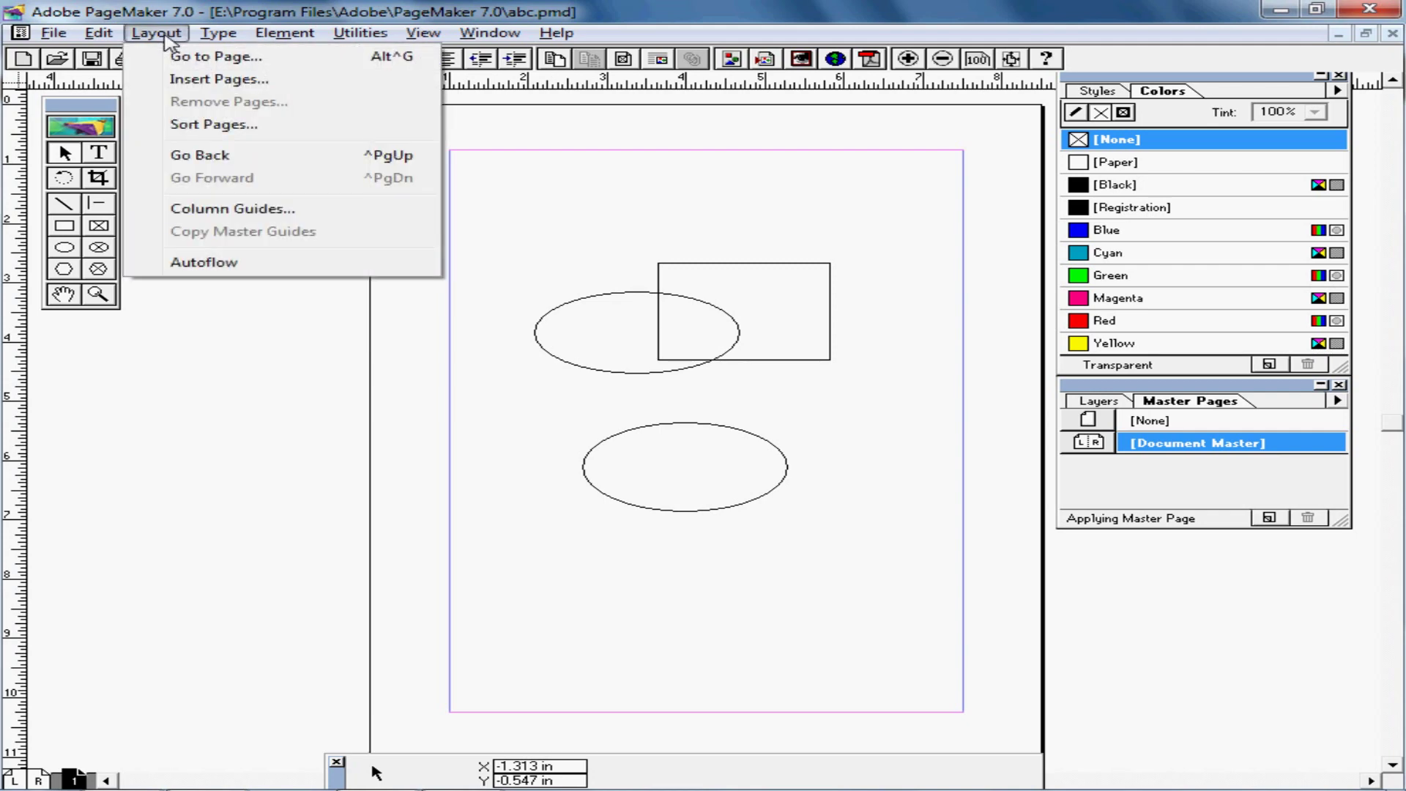
click(212, 87)
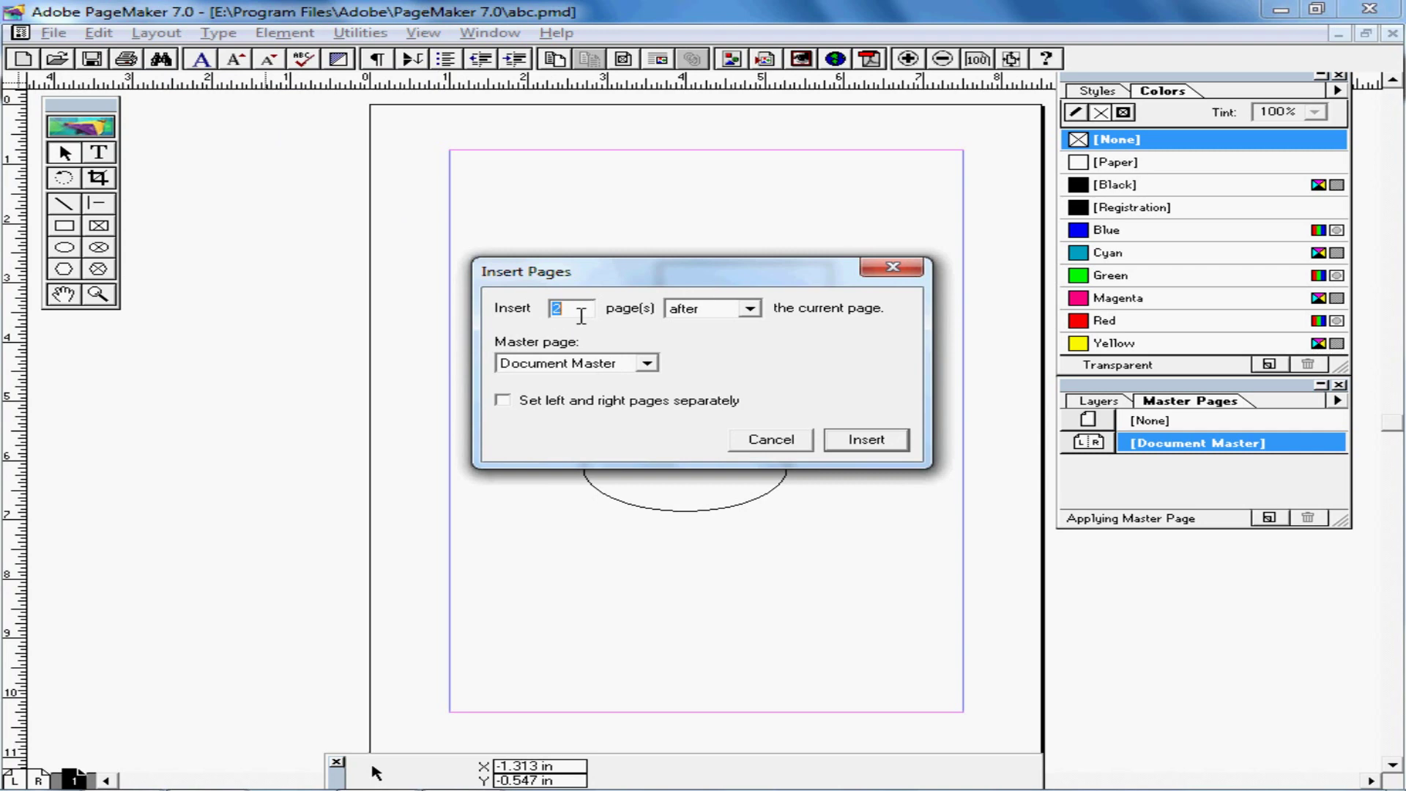
text(3)
click(750, 310)
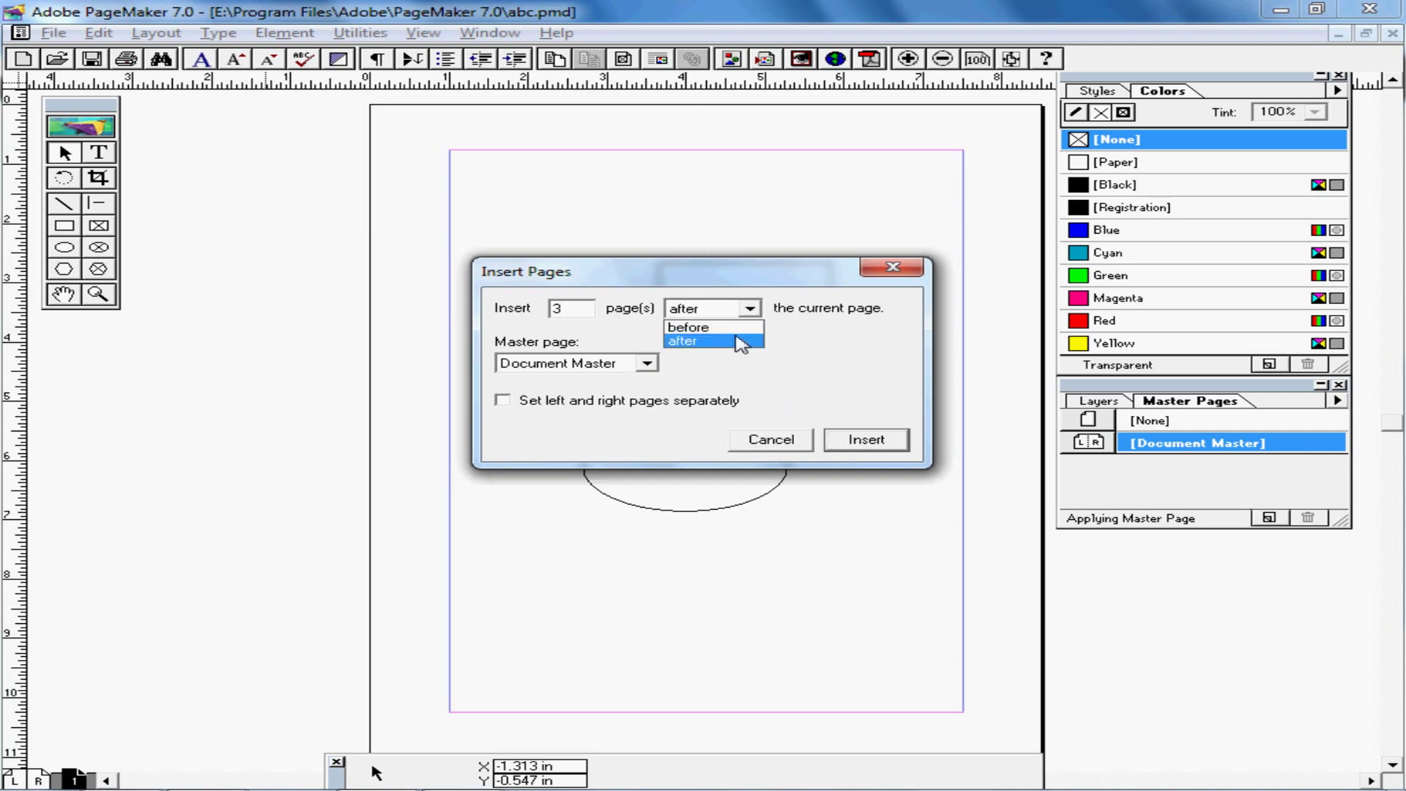
click(741, 343)
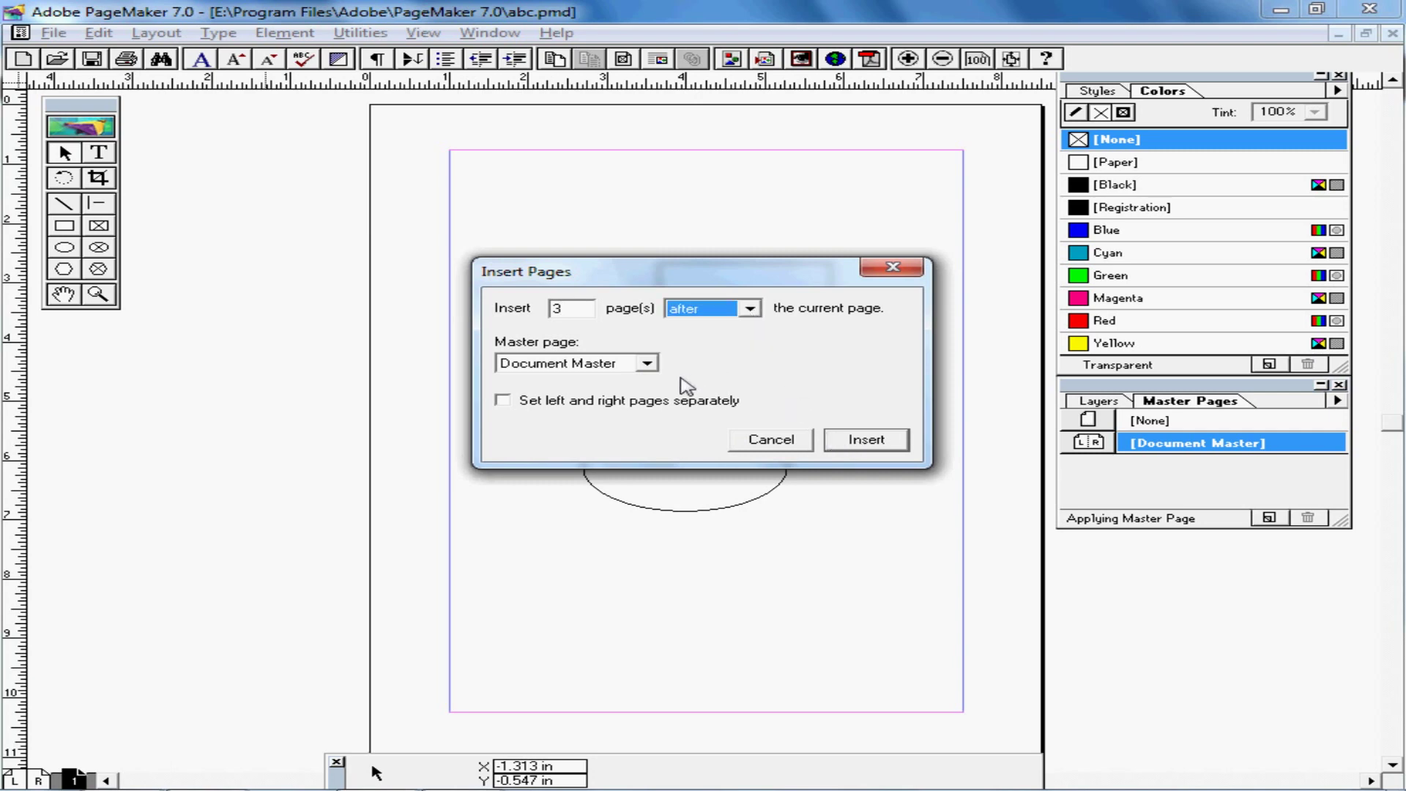
click(647, 364)
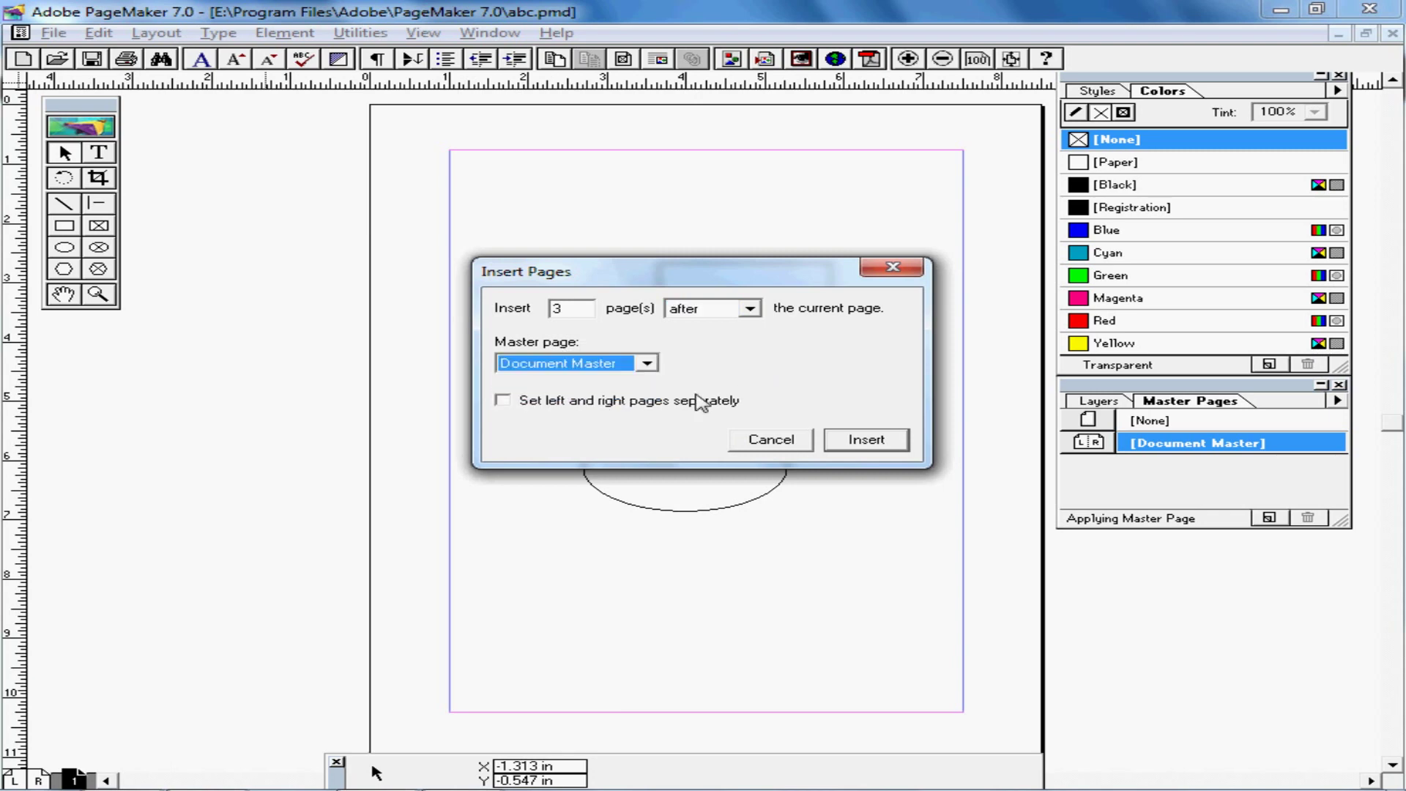
click(862, 441)
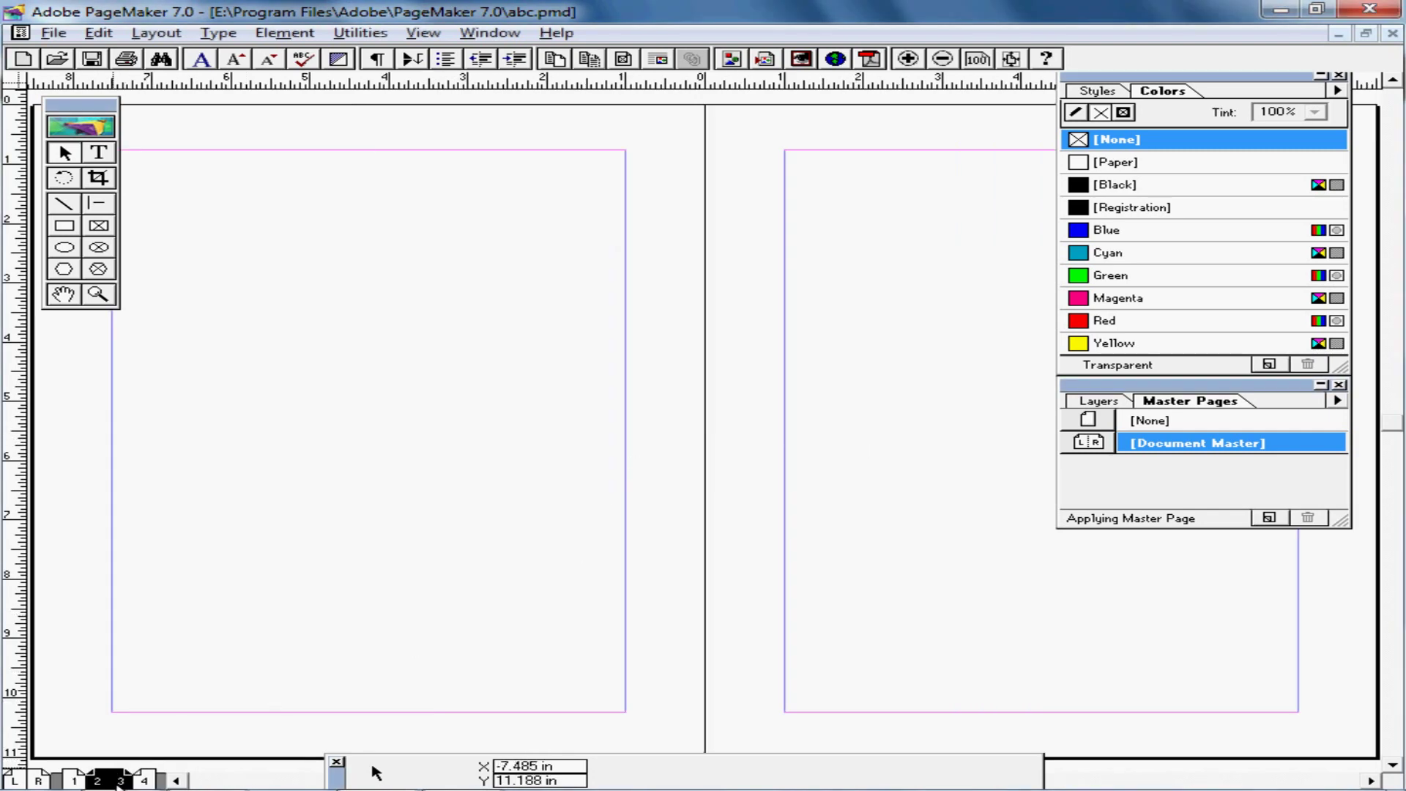
Look through pages 1 to 4 and the document master spread, ending on page 1
click(144, 780)
click(121, 782)
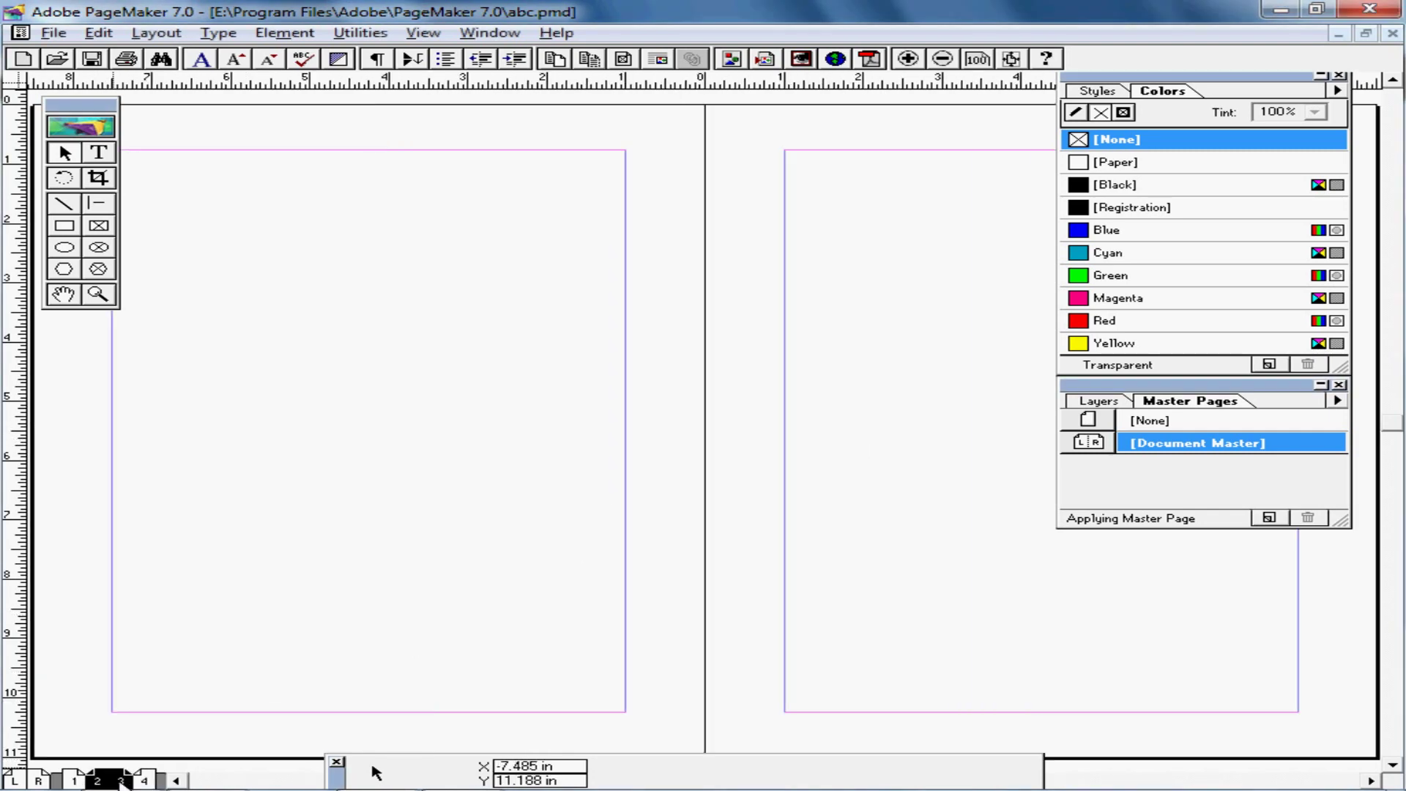
click(76, 781)
click(97, 781)
click(80, 780)
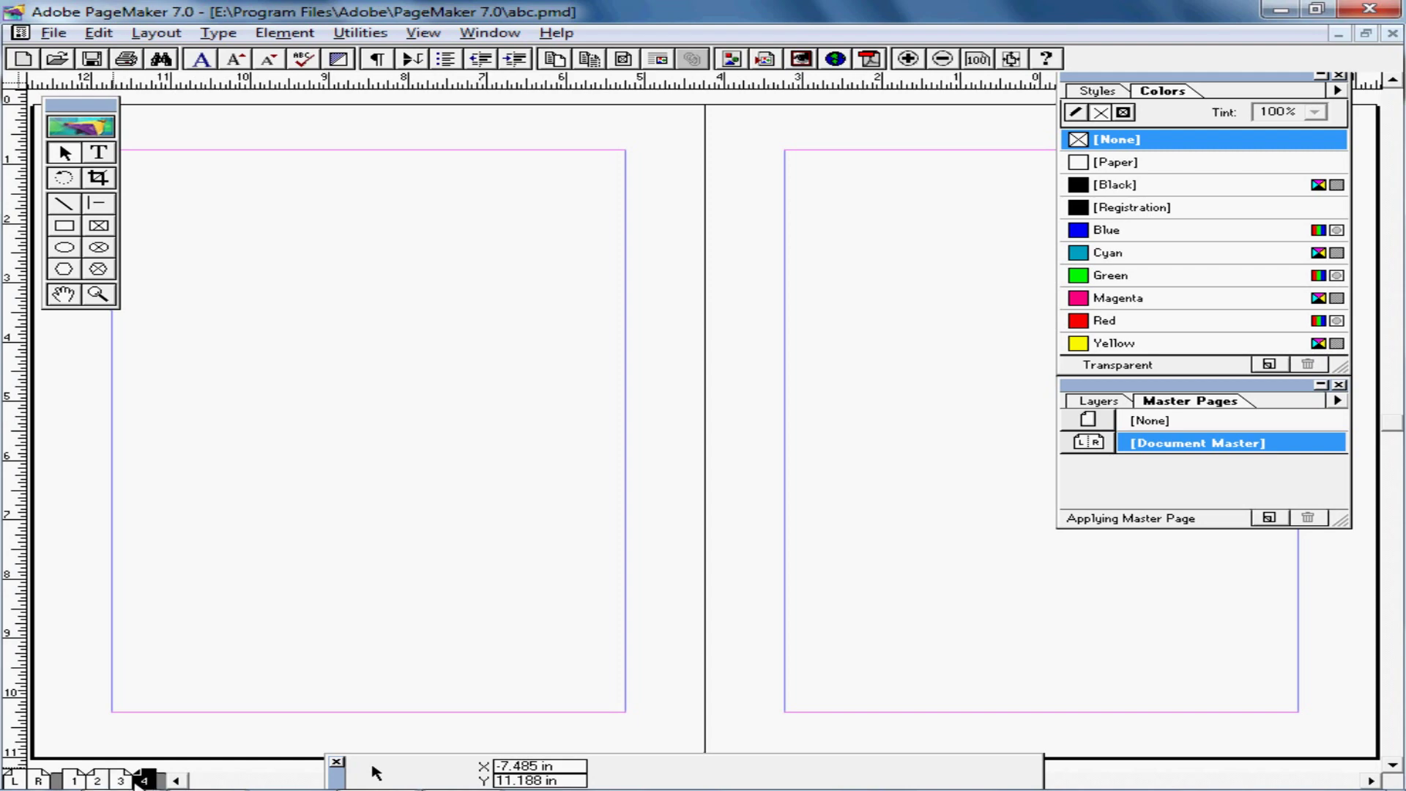
click(125, 781)
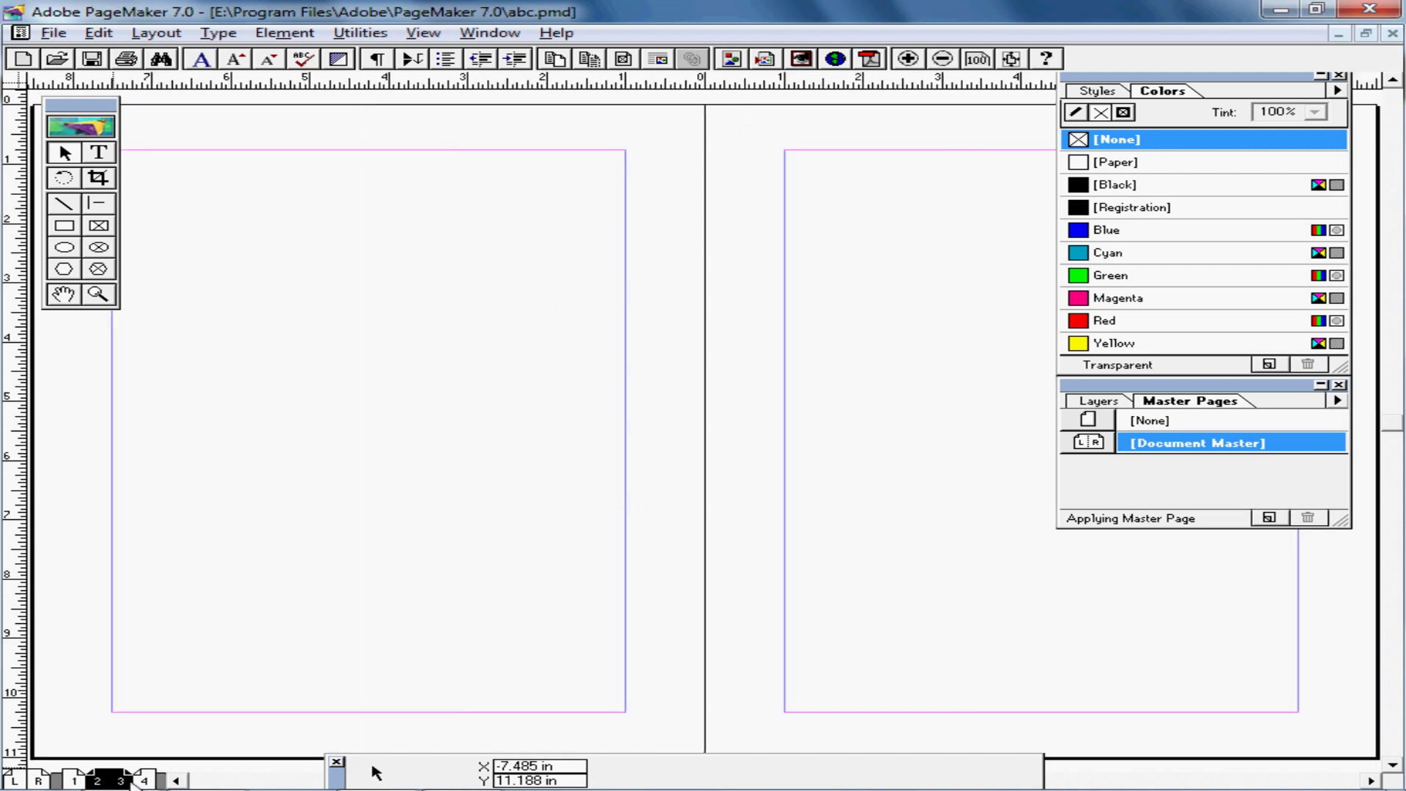
click(144, 781)
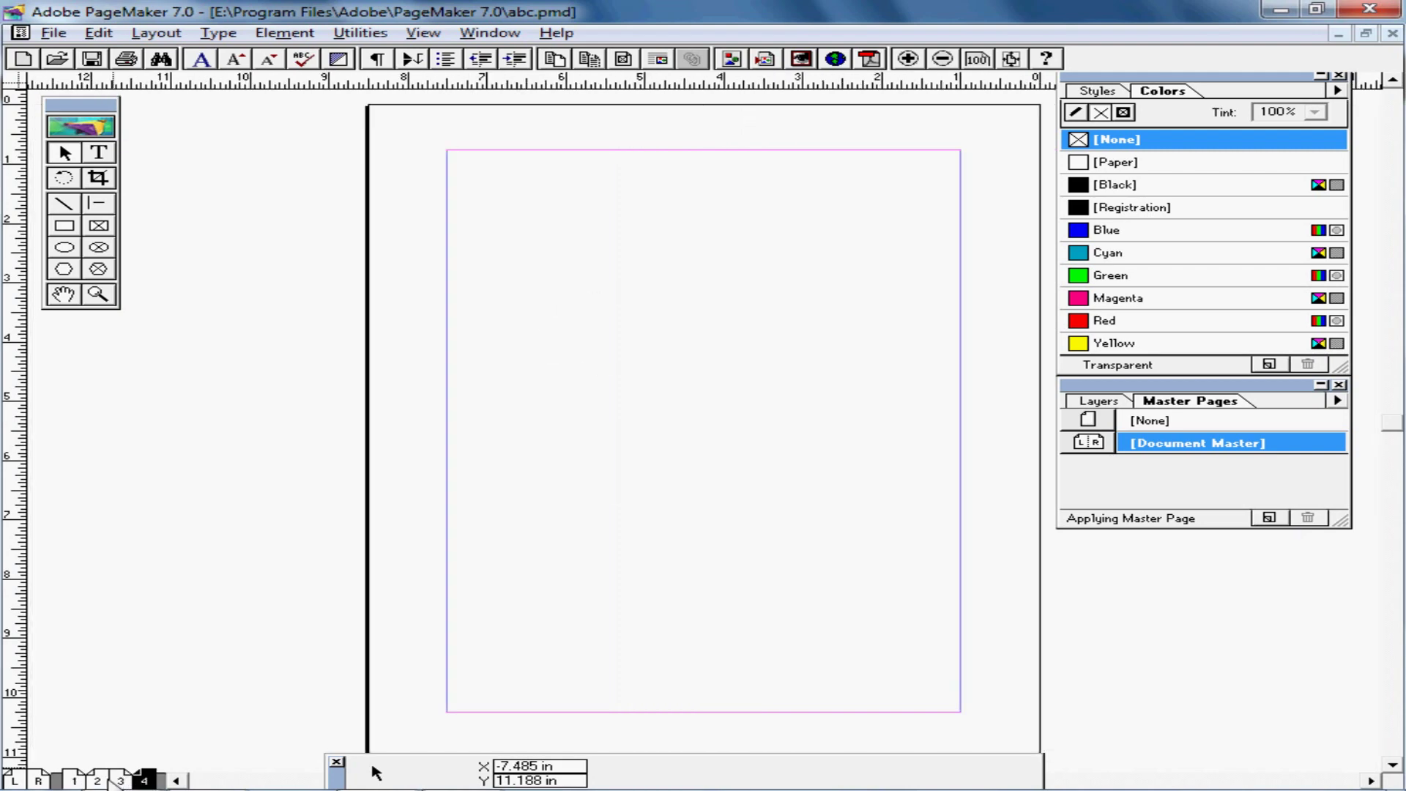
click(75, 780)
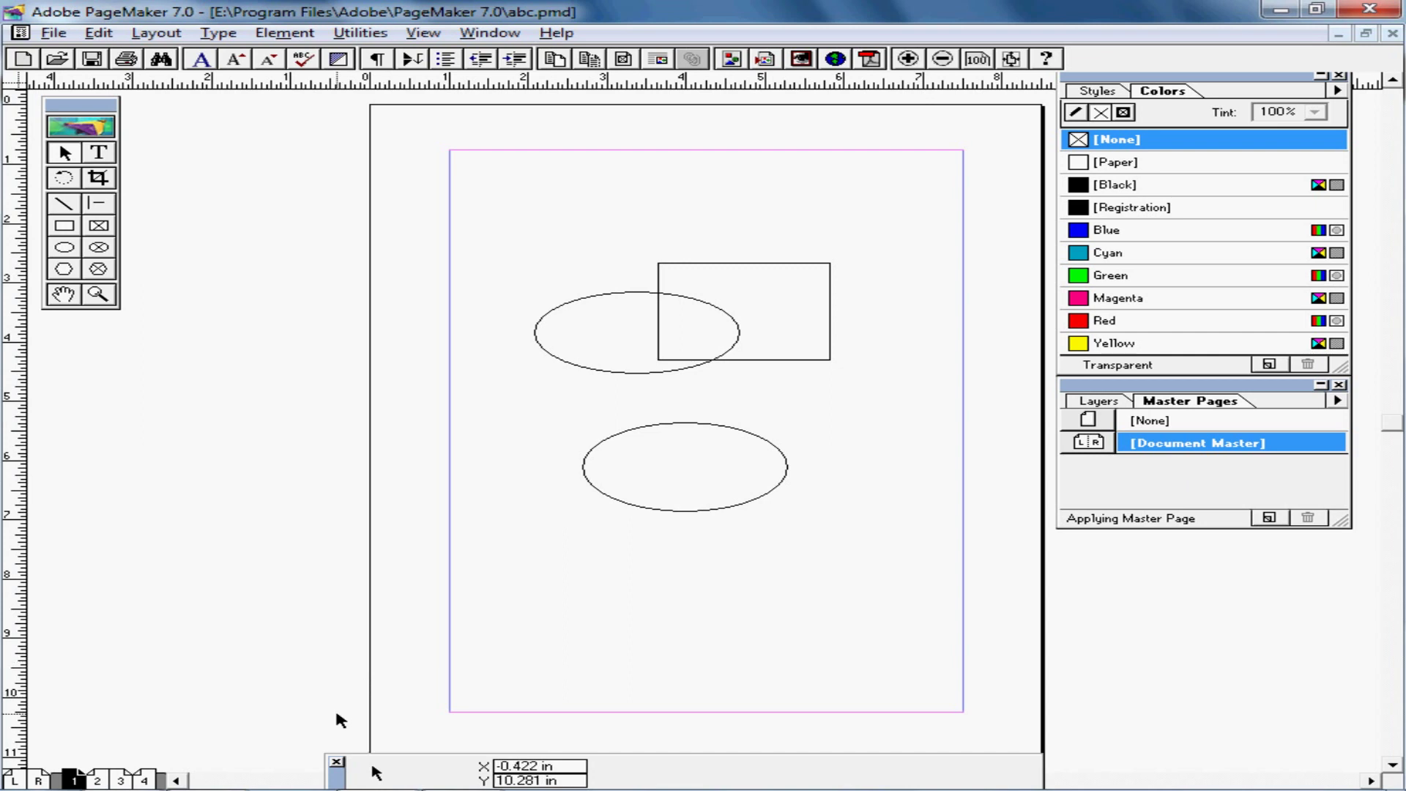
click(38, 780)
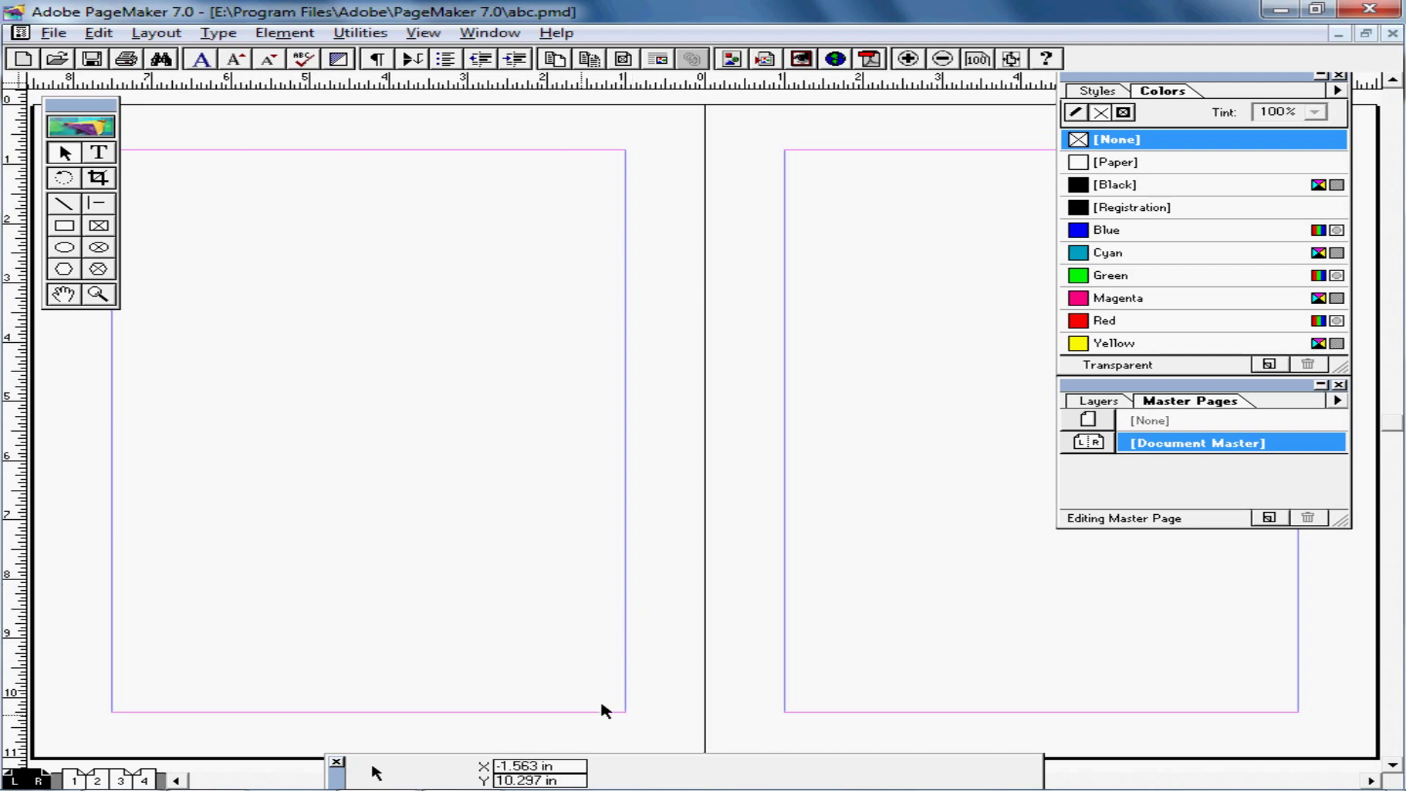
click(76, 781)
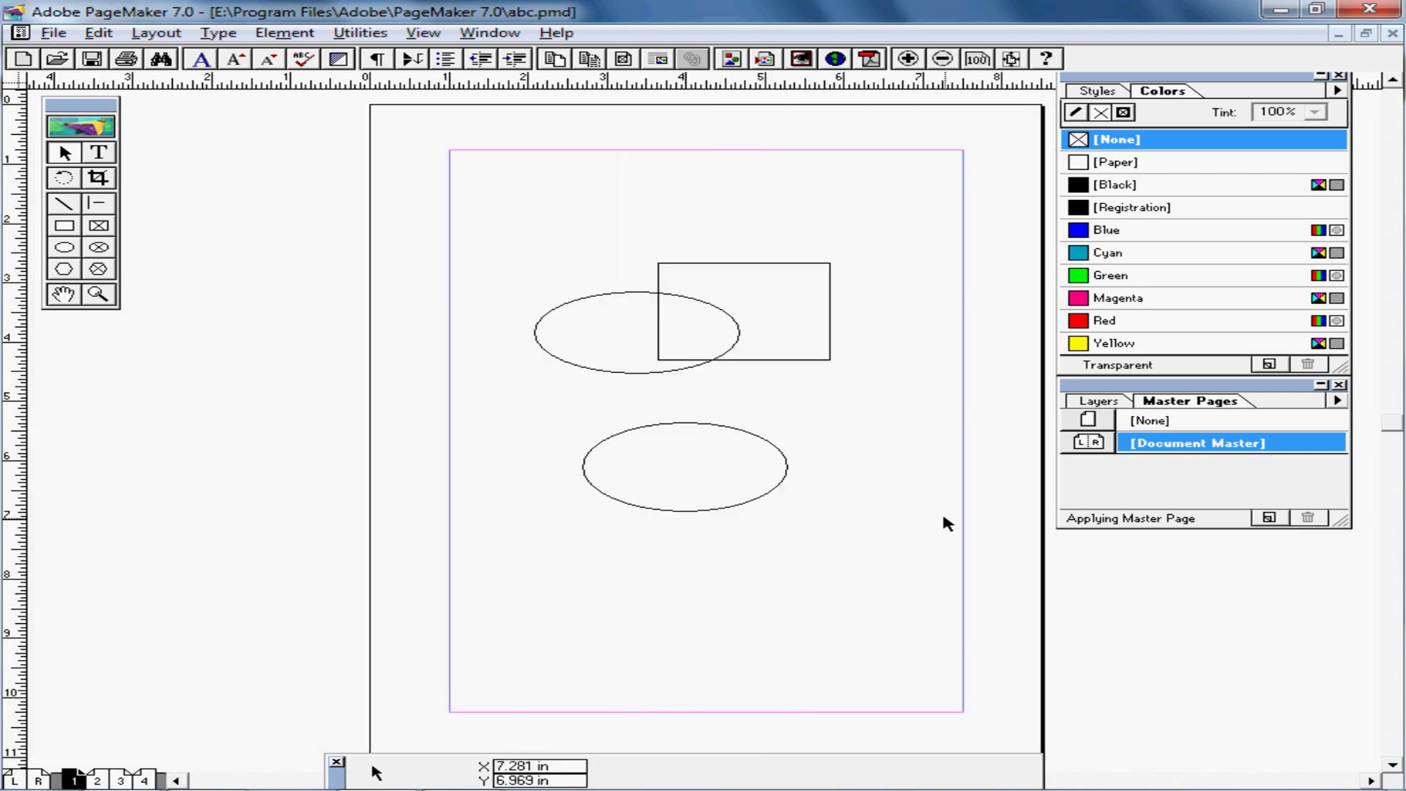
Create a one-page master page named m2 with 1-inch left and right margins, 0.75-inch top and bottom margins and one column
click(1337, 401)
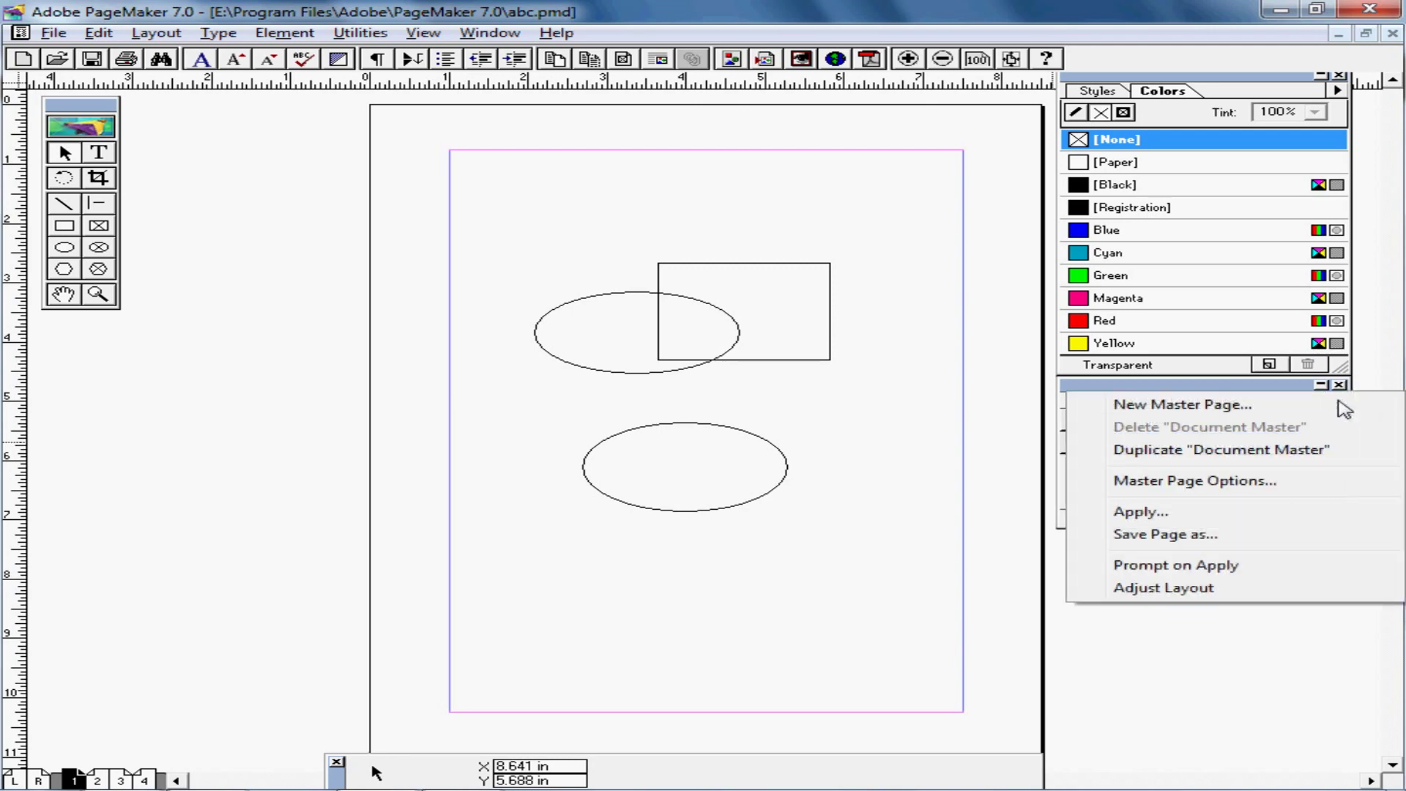
click(1257, 412)
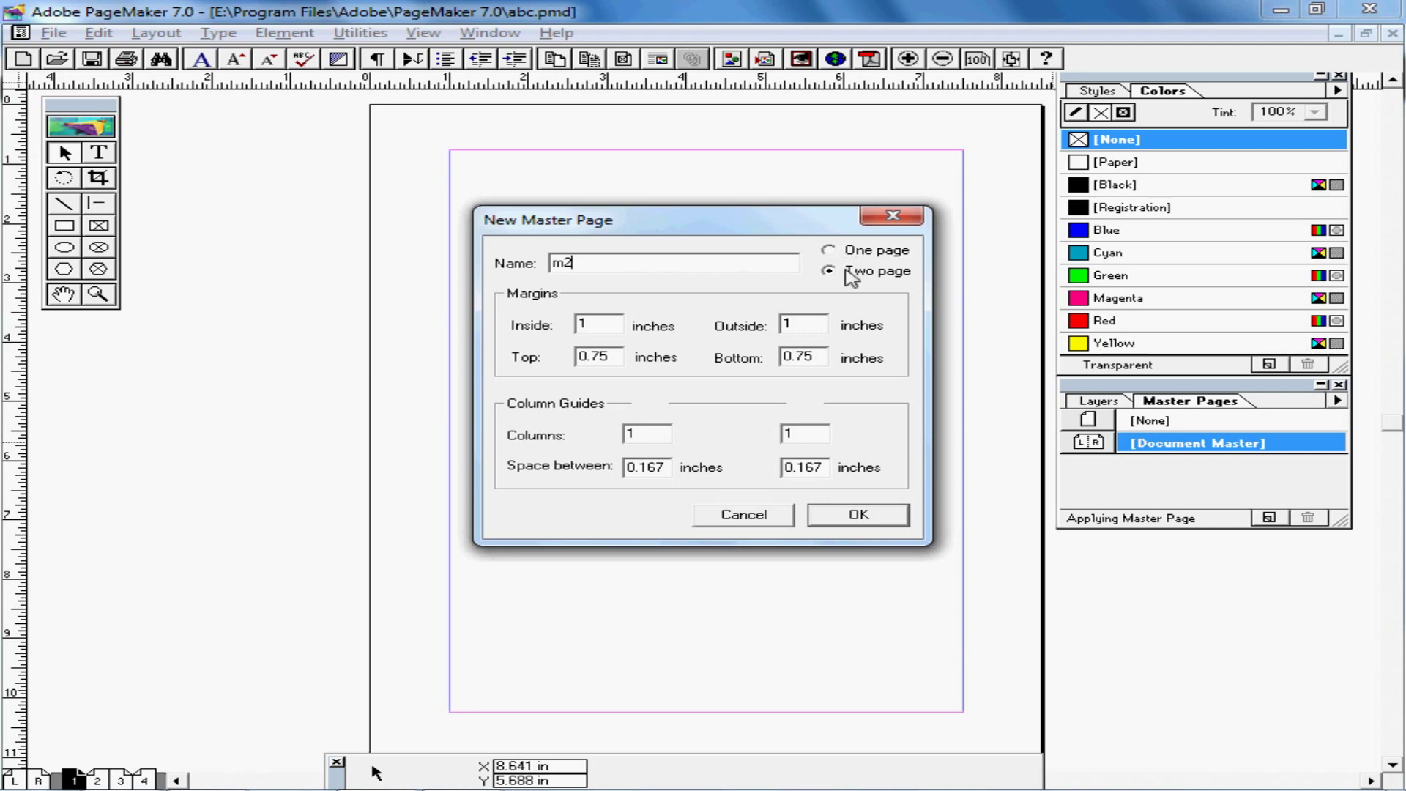
click(833, 251)
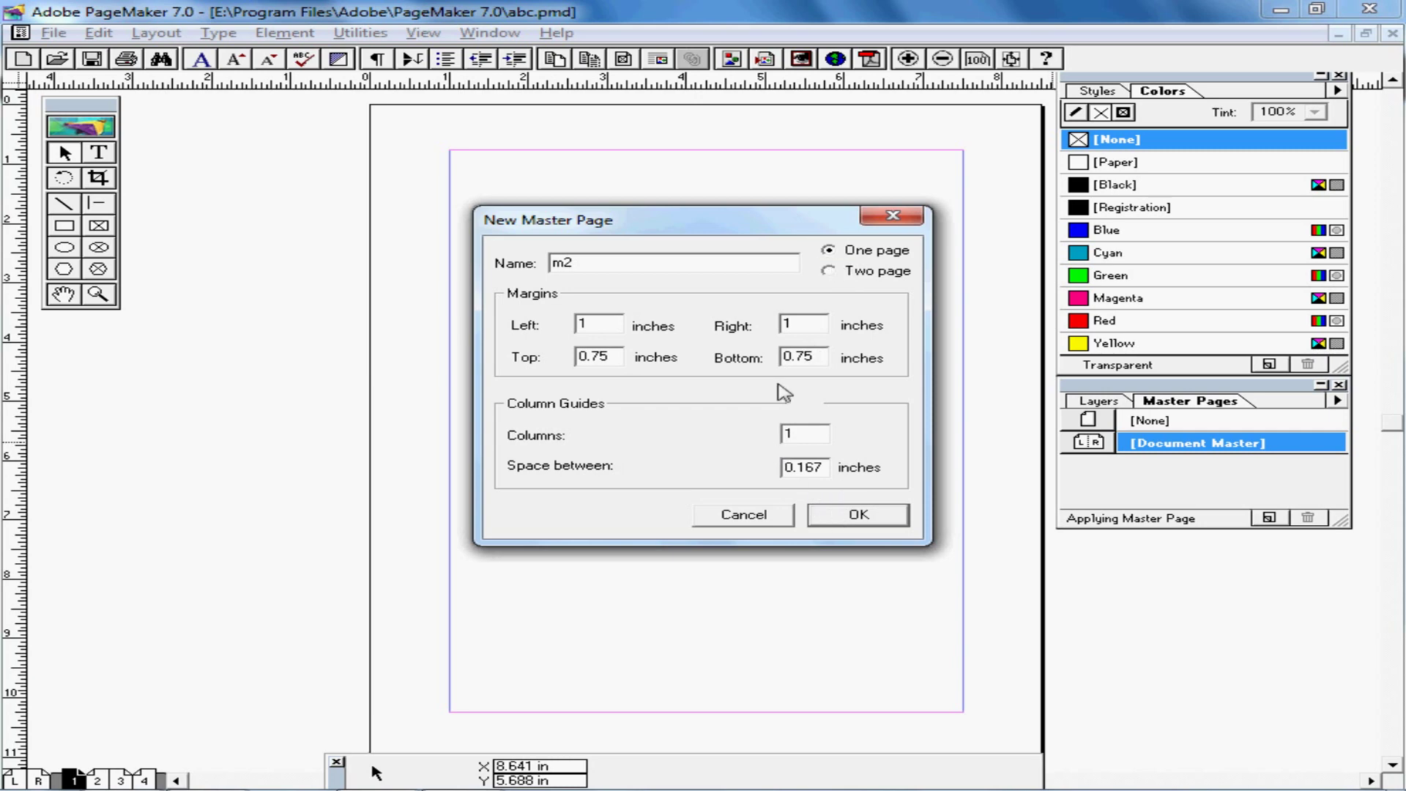
click(833, 273)
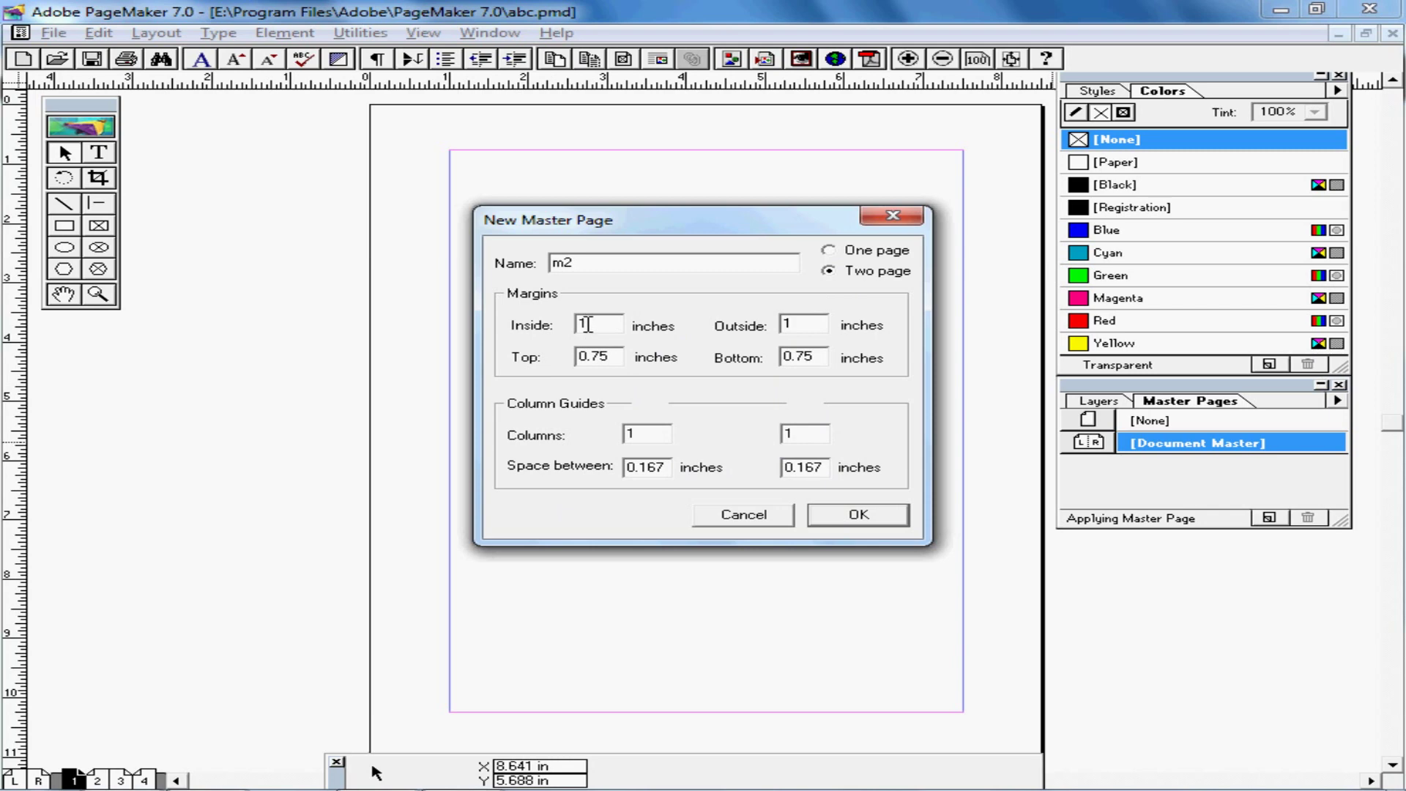
click(818, 322)
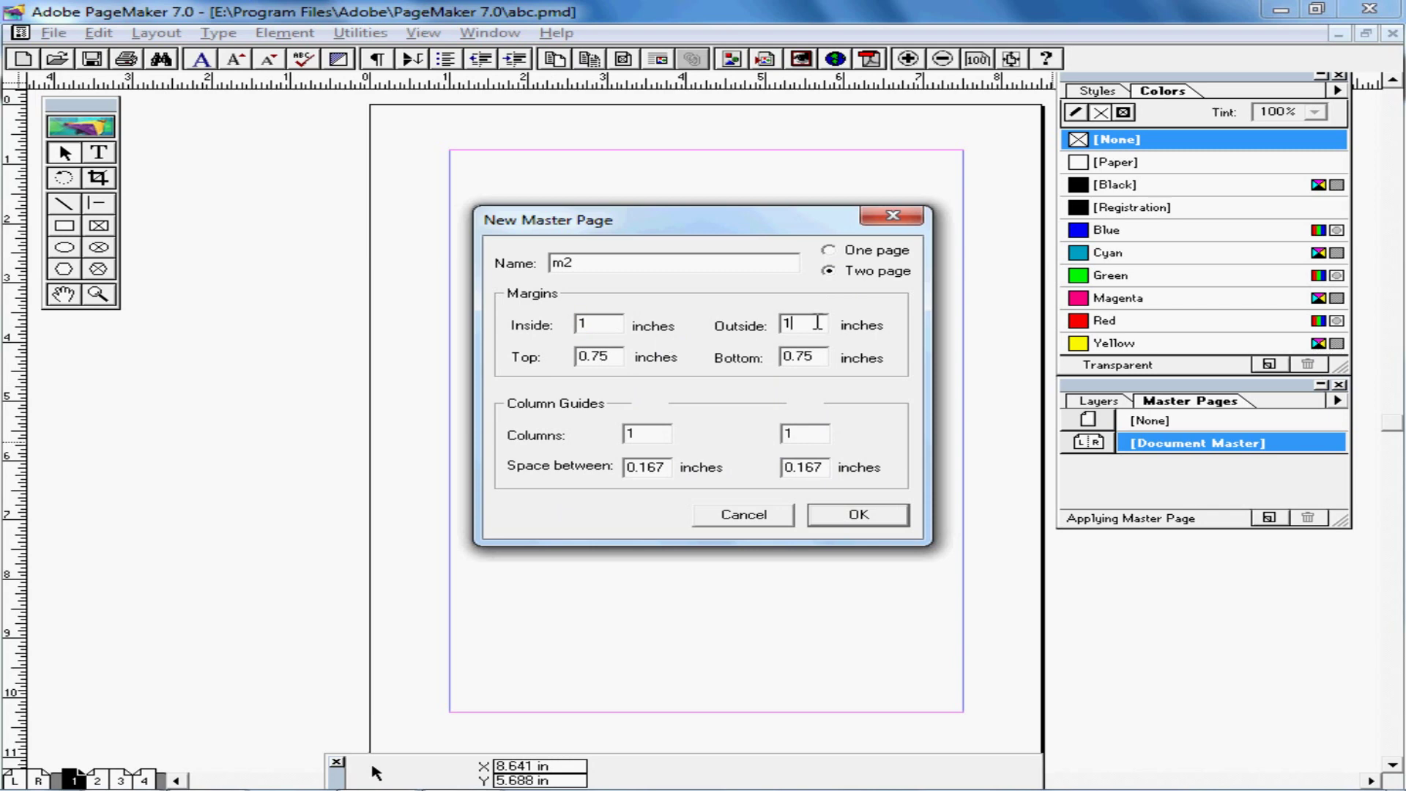
click(830, 251)
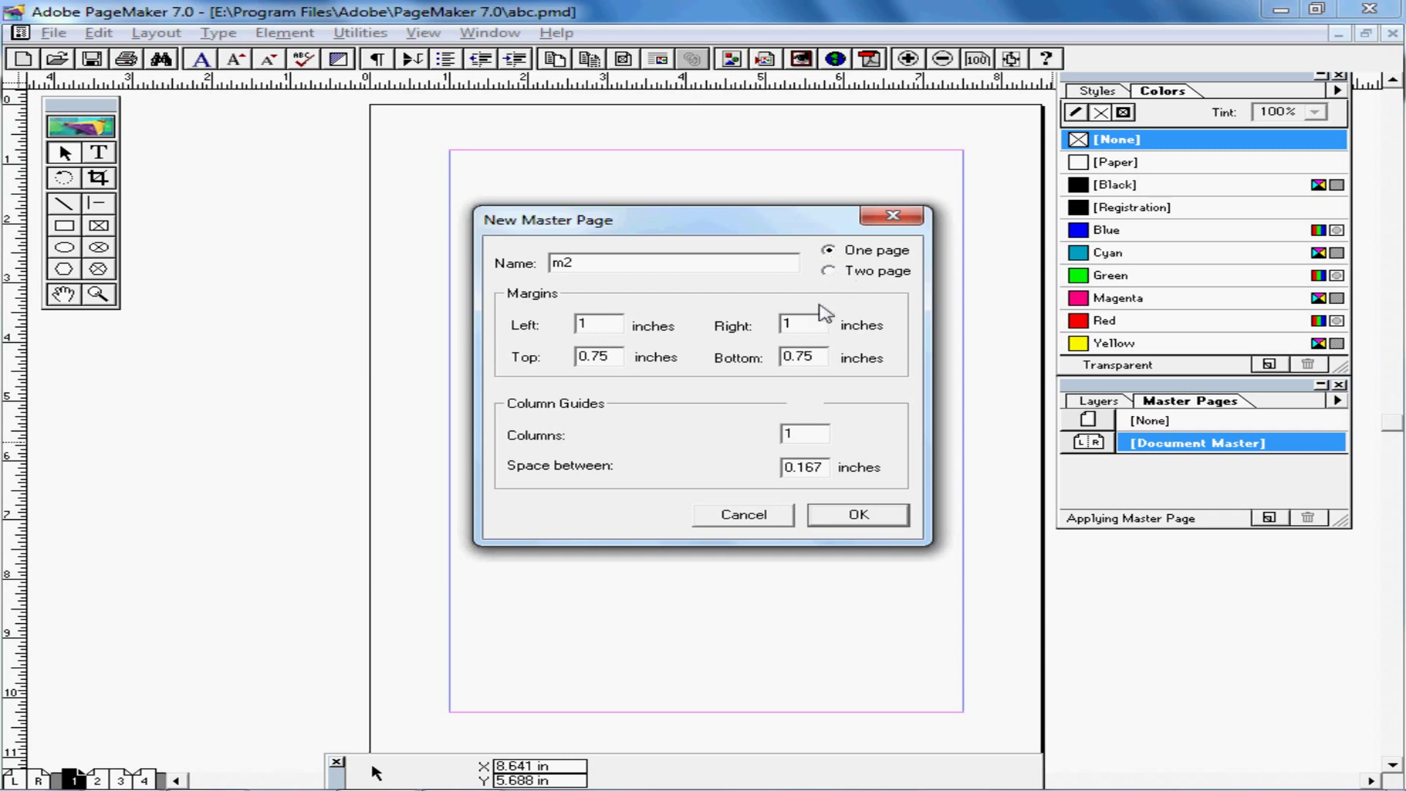
drag(609, 323, 578, 323)
click(853, 516)
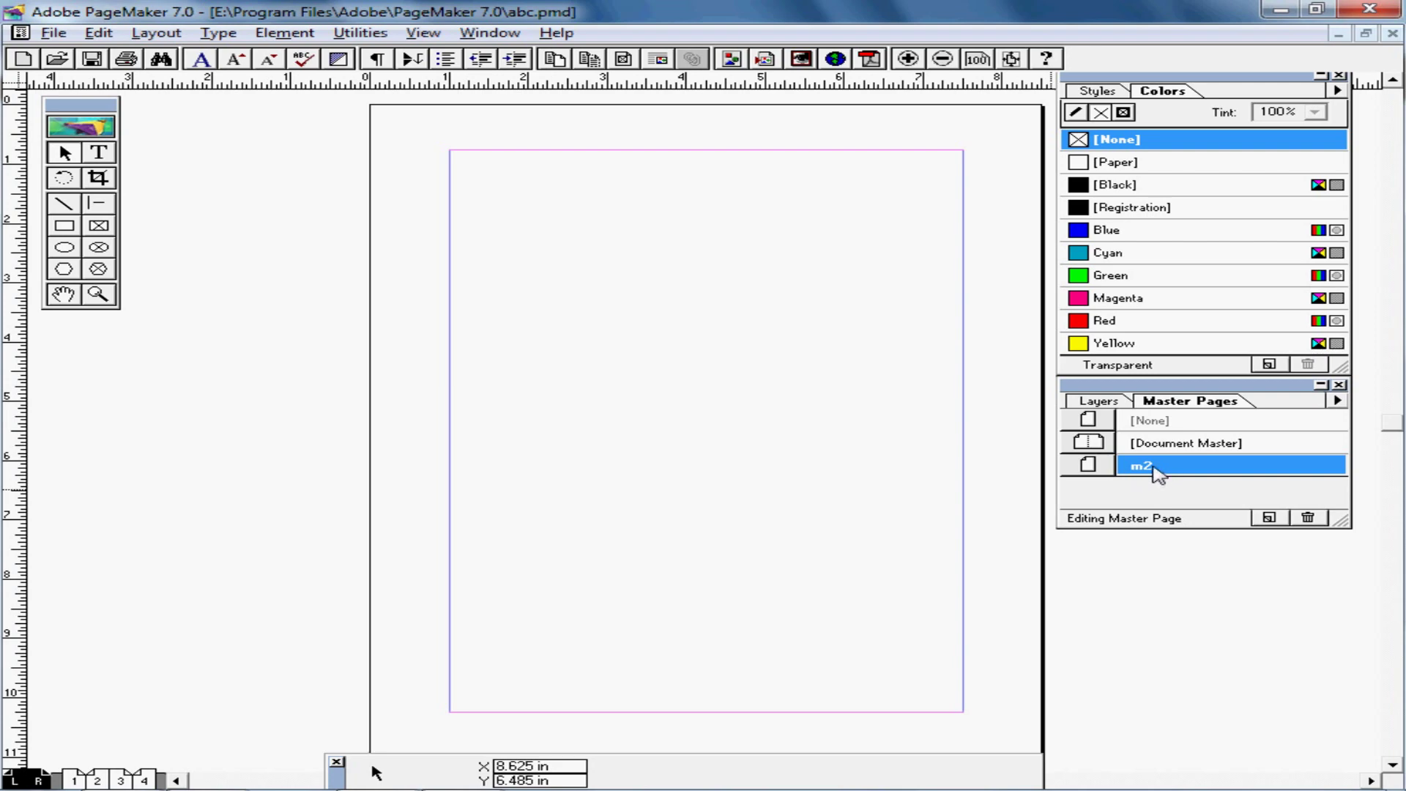
Compare the Document Master with m2, and apply master page m2 to page range 1-1, ending on page 1
click(1090, 444)
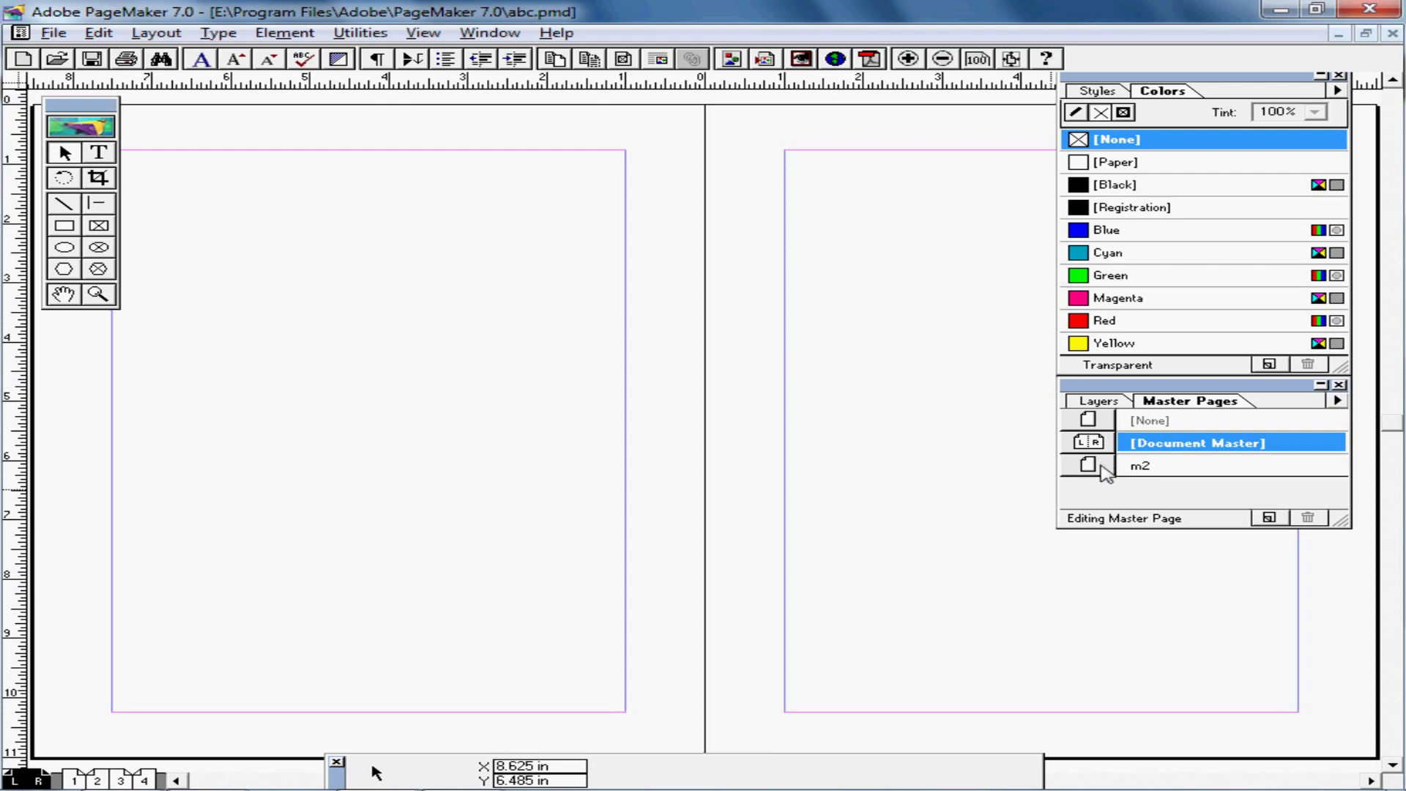
click(1102, 466)
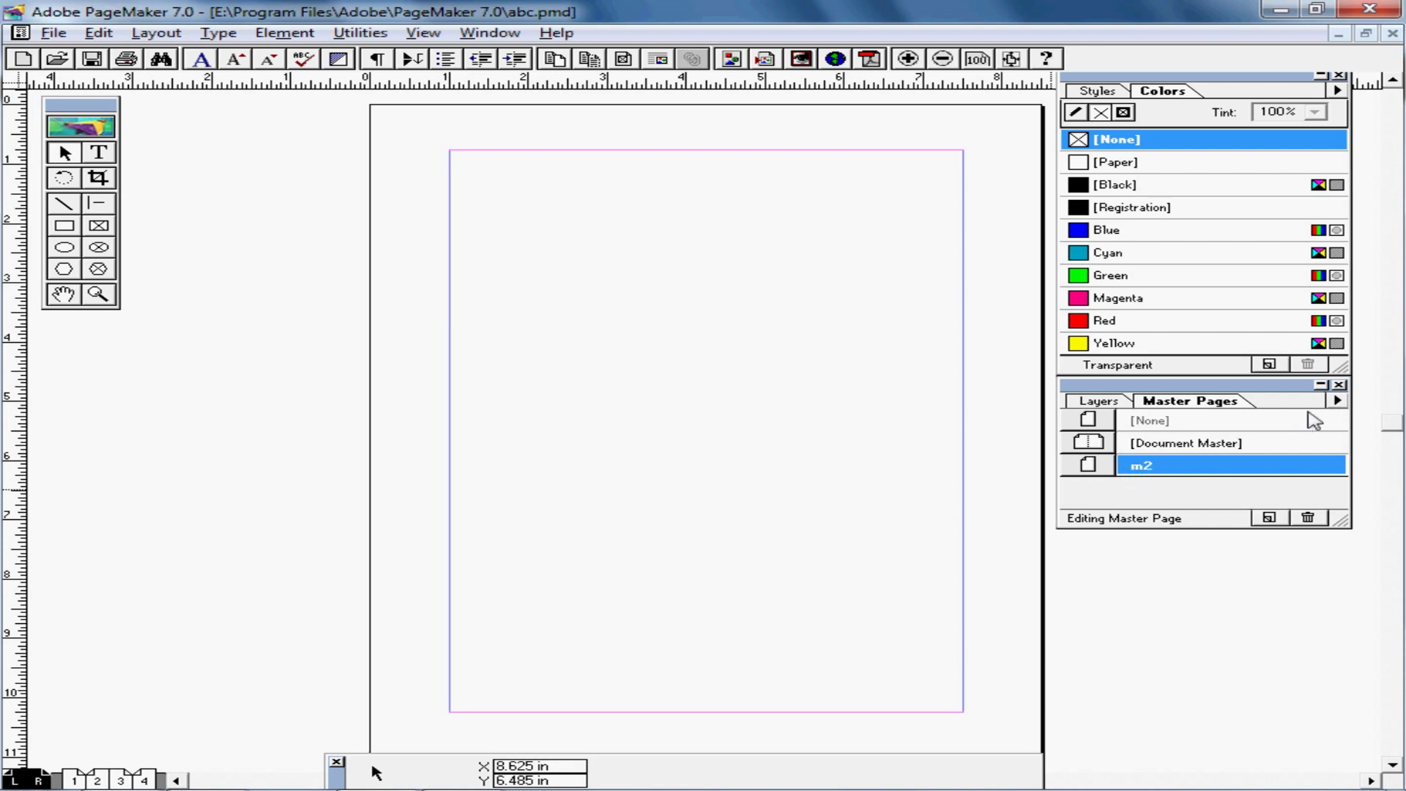
click(1337, 401)
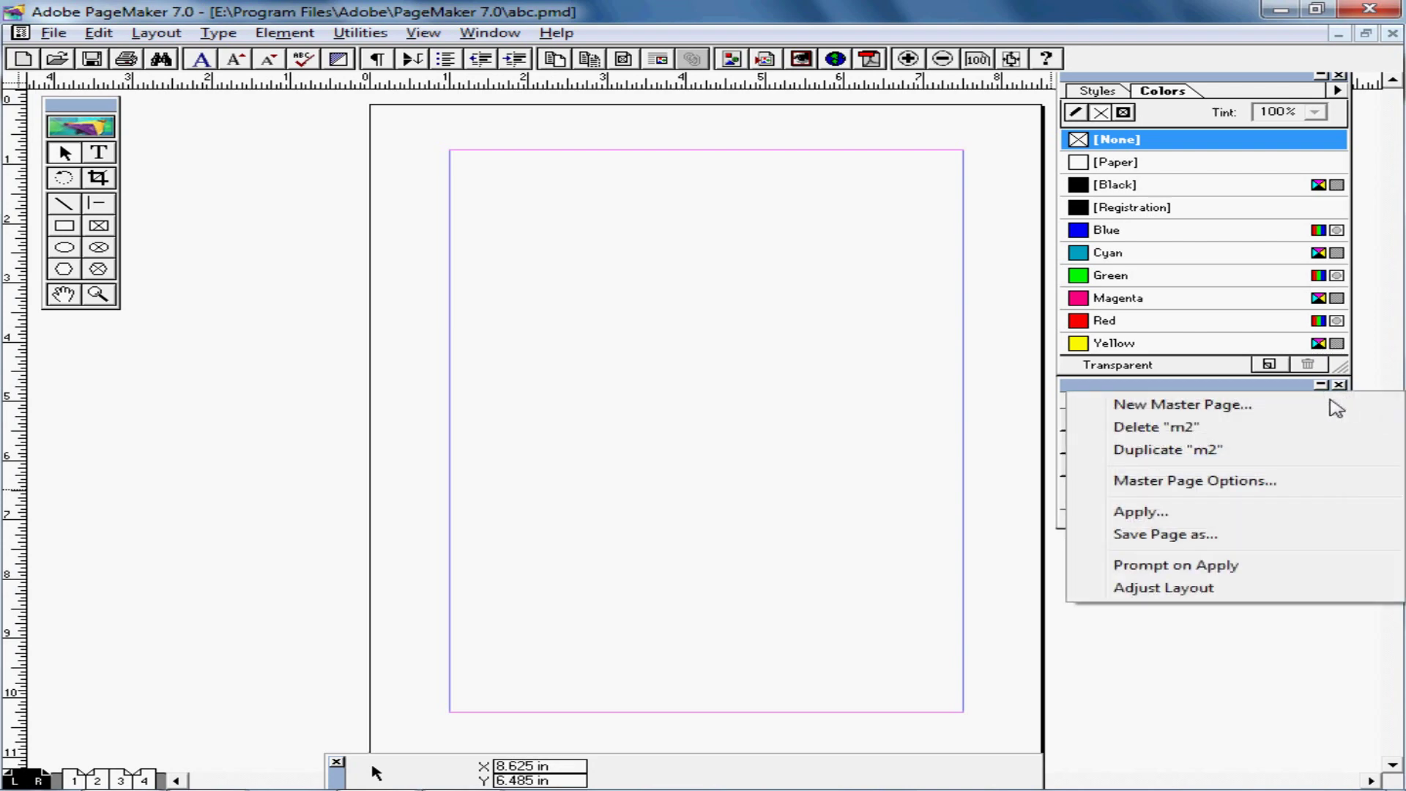
click(1164, 514)
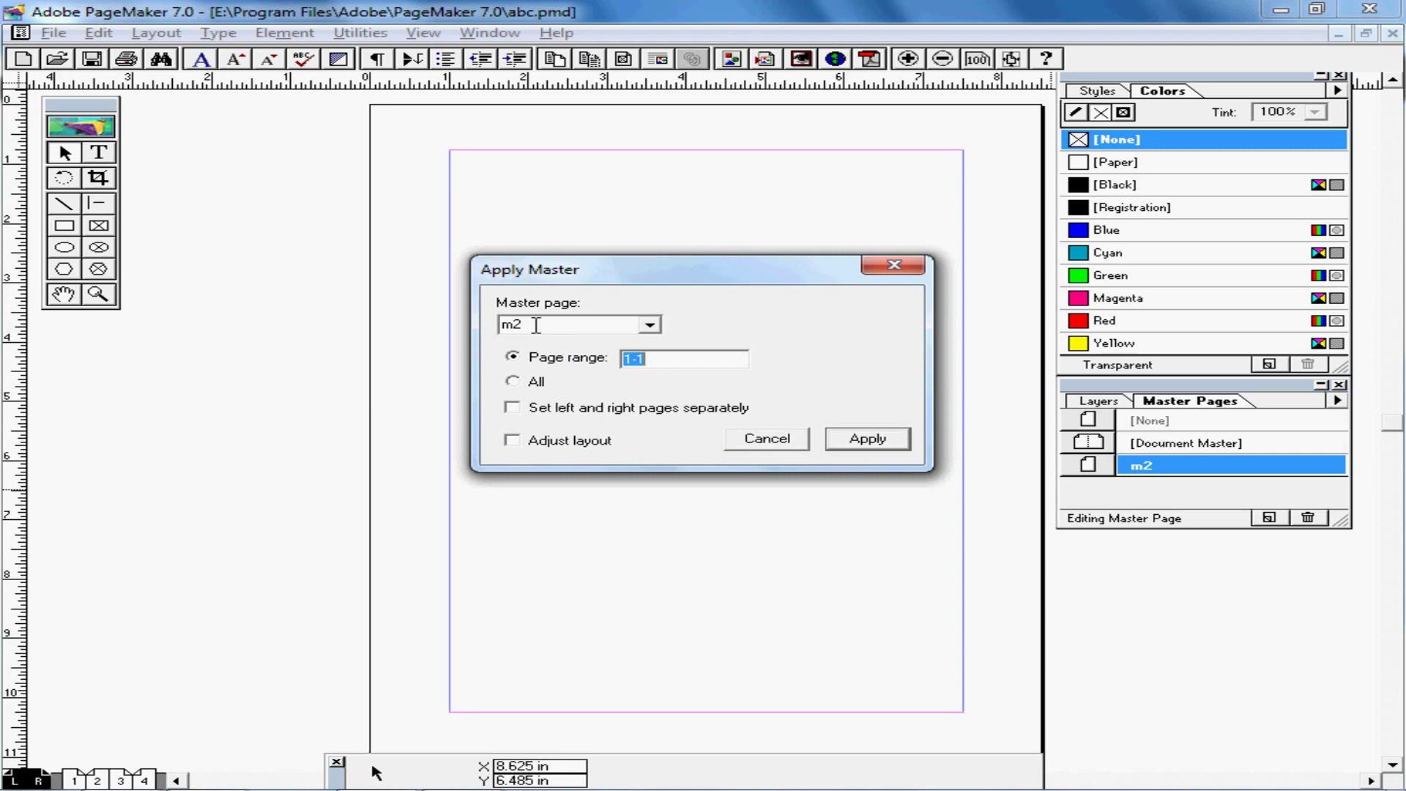
click(649, 324)
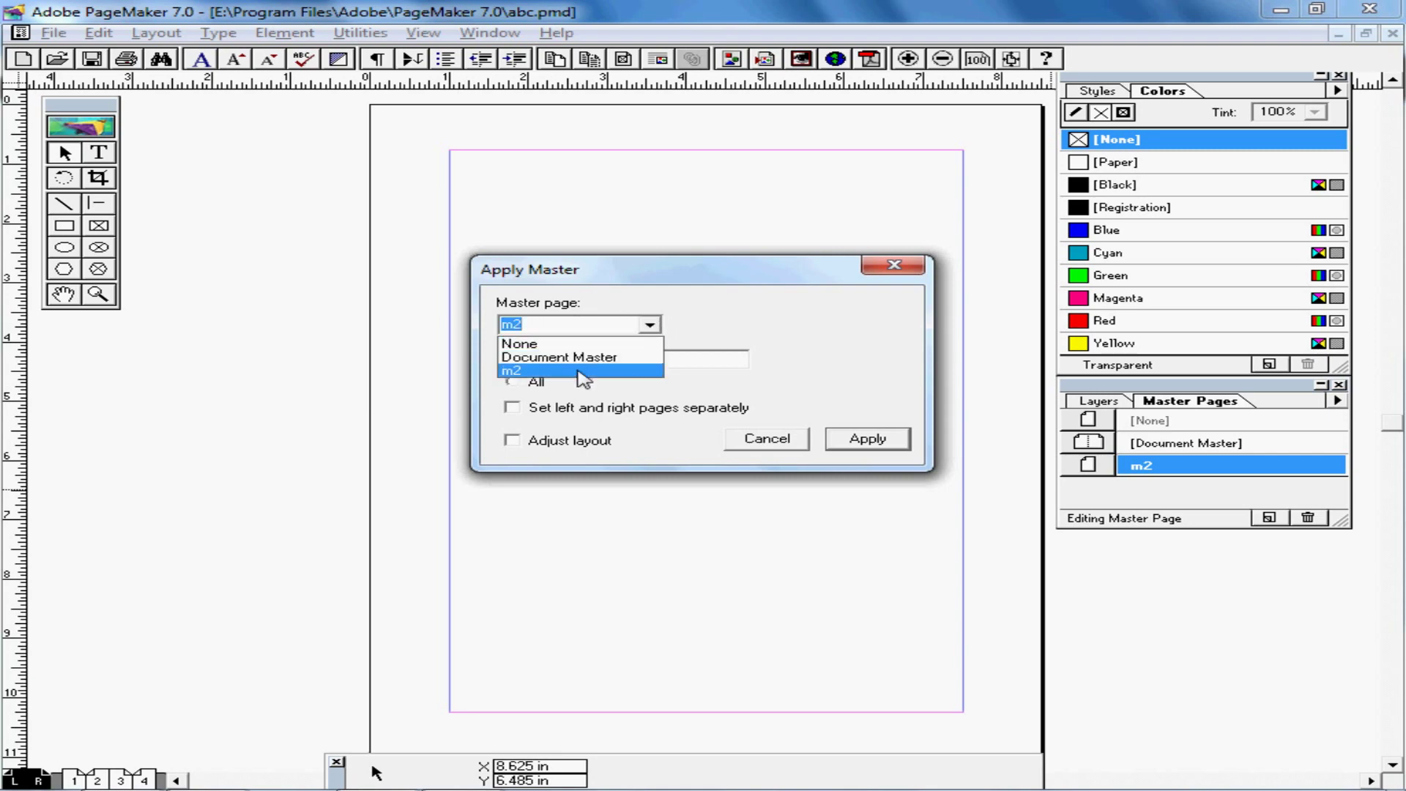
click(633, 366)
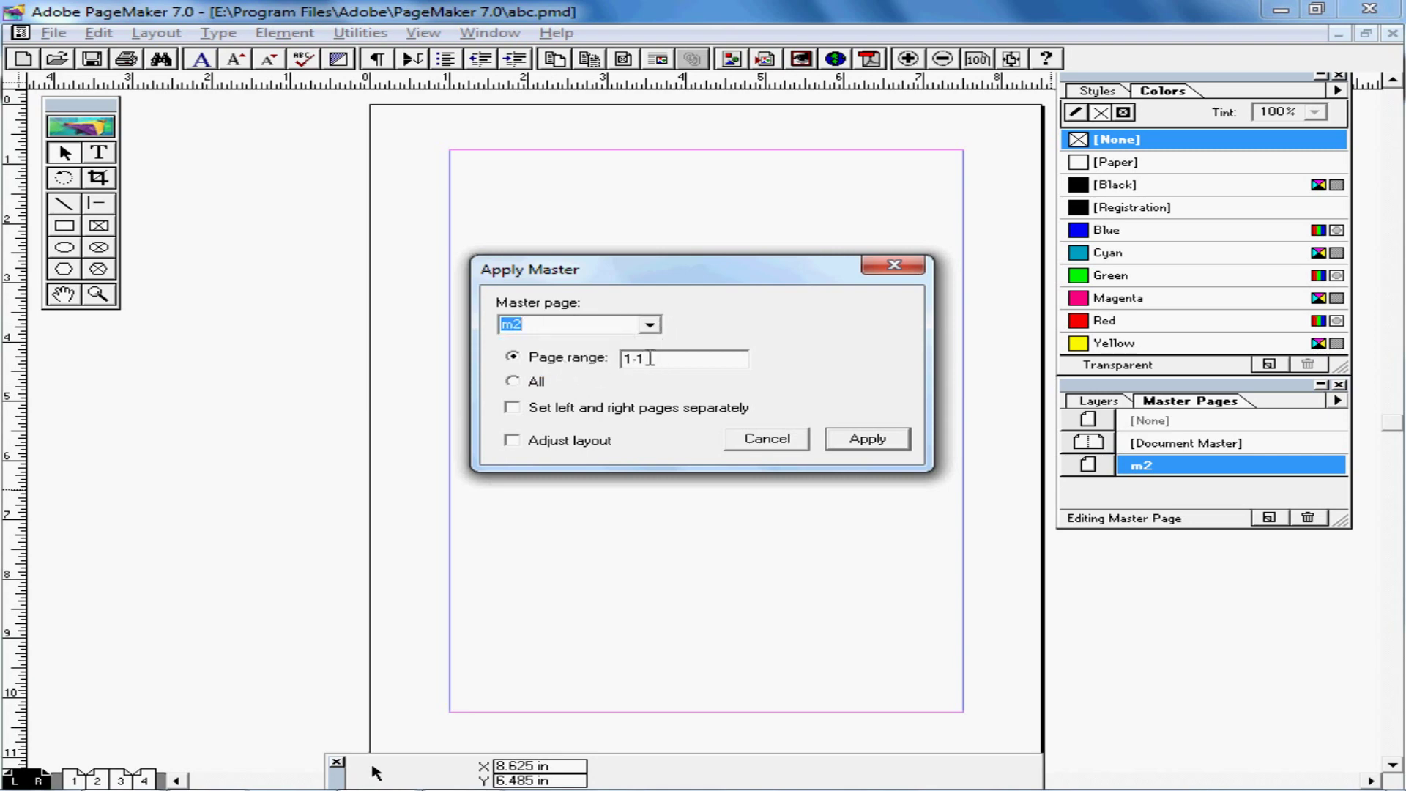
click(866, 439)
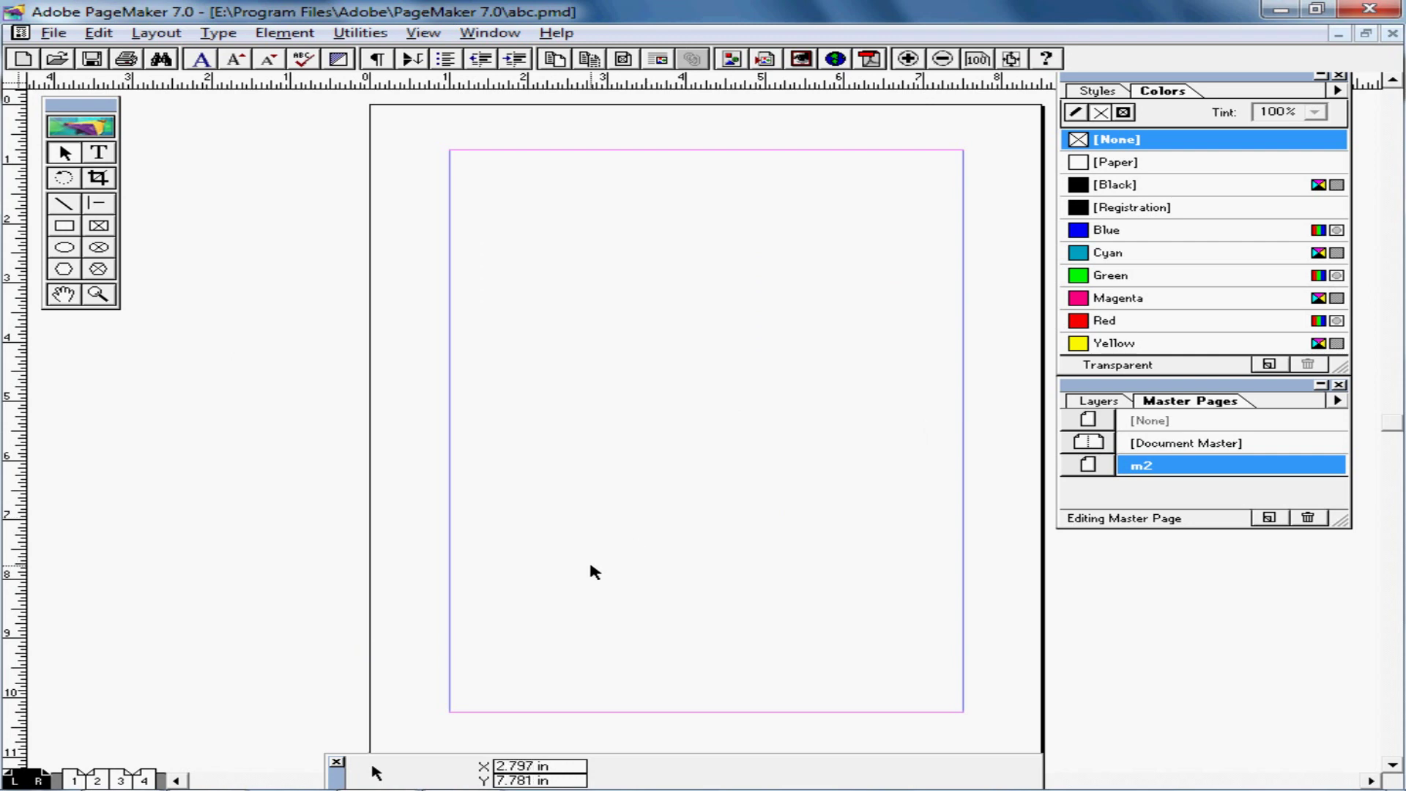
click(76, 781)
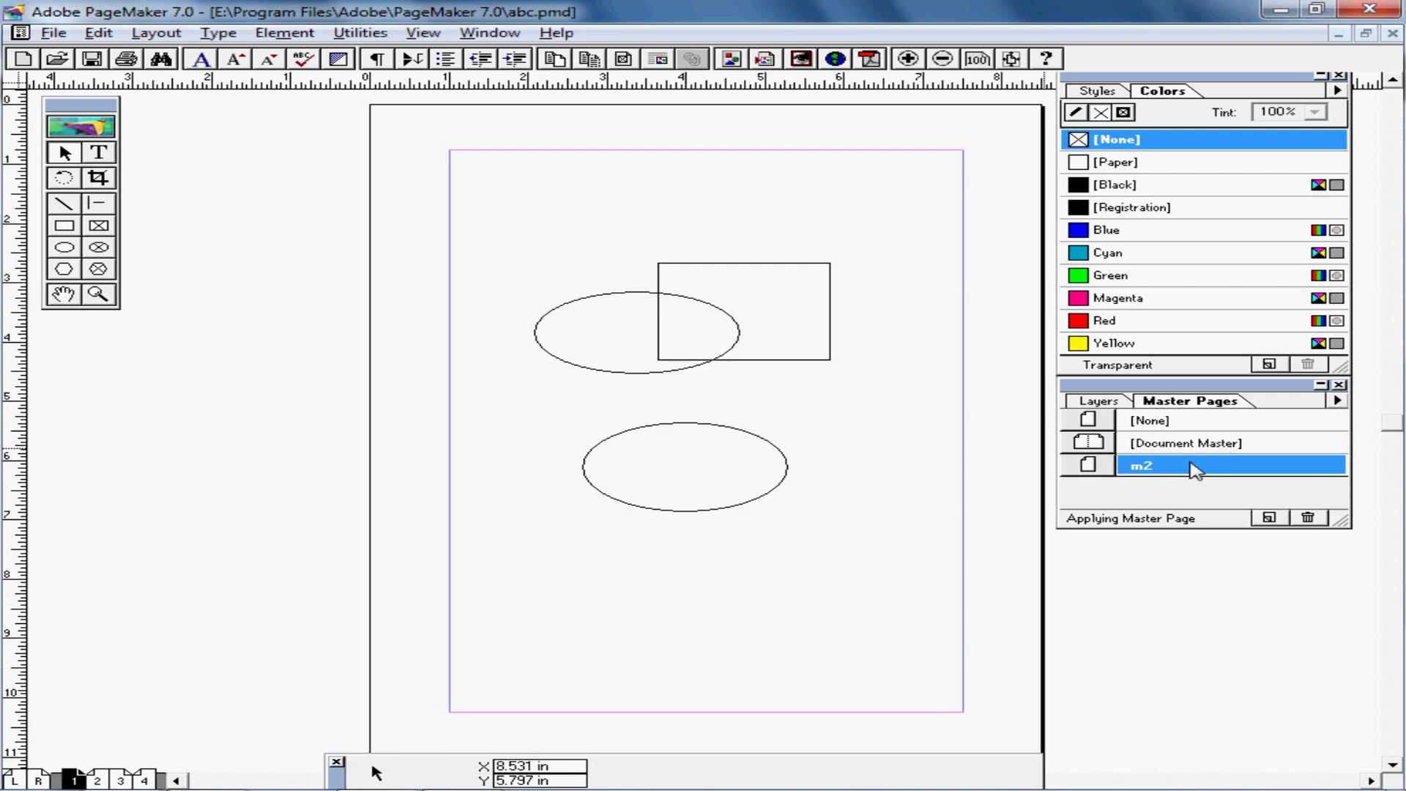
Set master page m2's left margin to 2 inches, right margin to 1.5 inches and number of columns to 2
click(1337, 400)
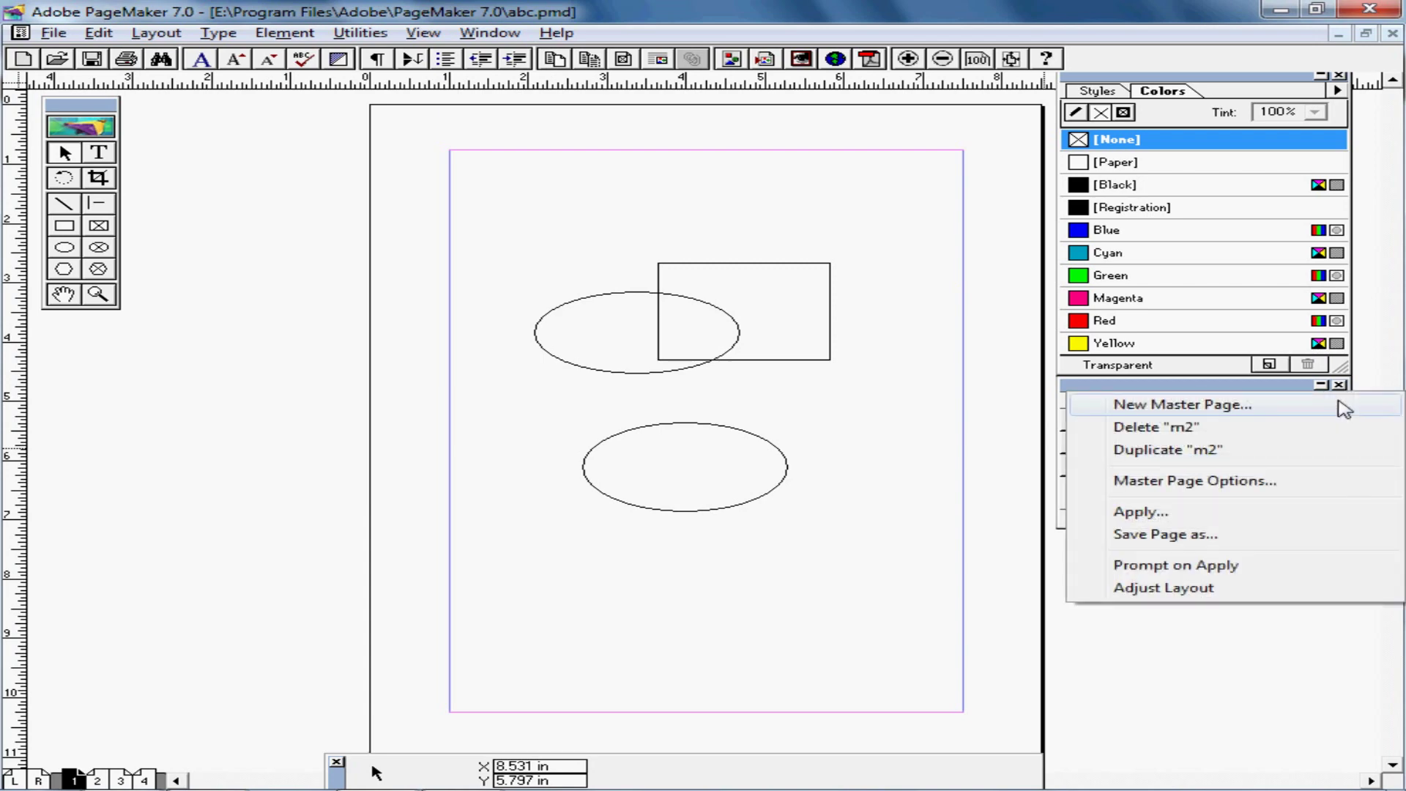
click(1249, 484)
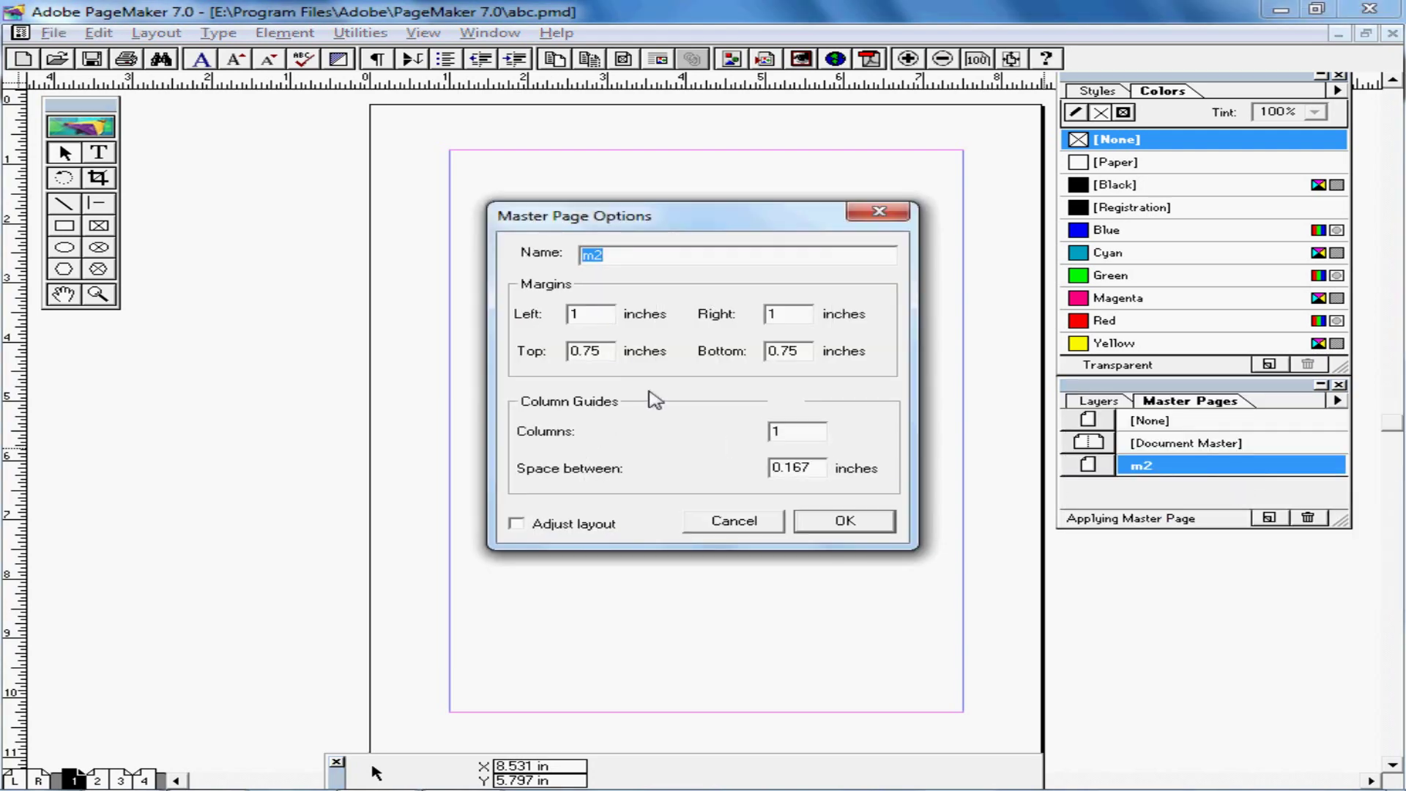
key(Tab)
drag(739, 322, 729, 332)
drag(794, 432, 746, 427)
text(2)
click(845, 521)
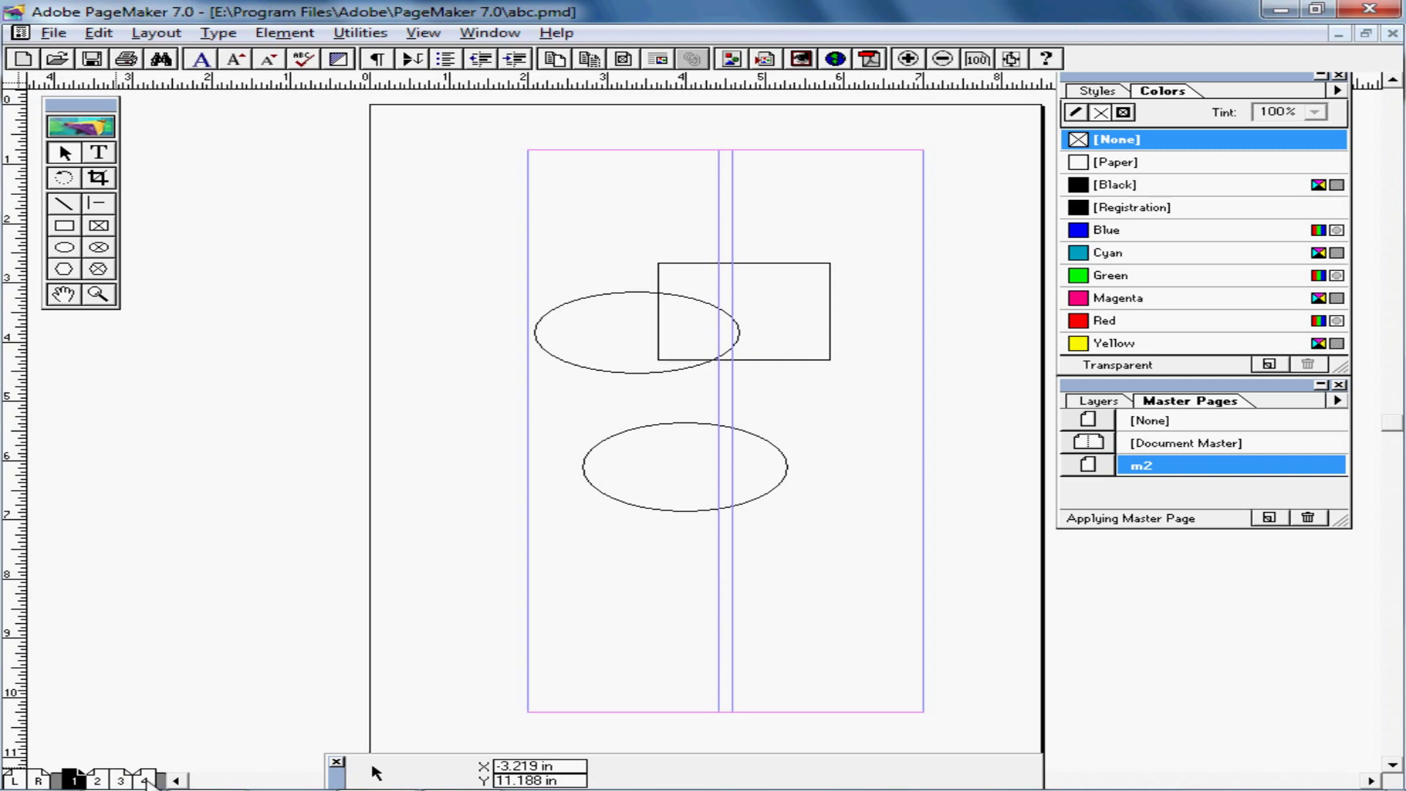
Go to page 4 and apply master page m2 to page range 4-4
click(145, 780)
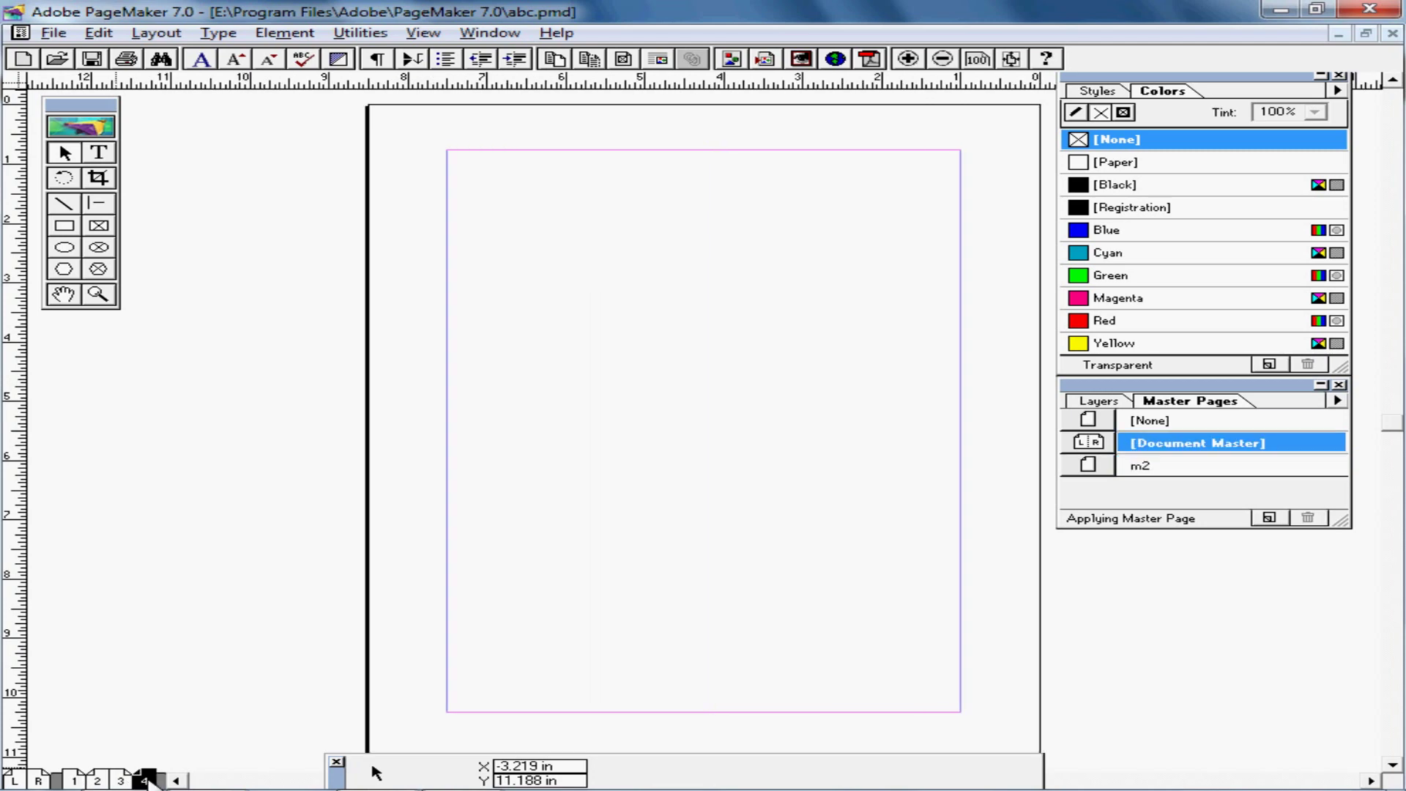
click(1337, 400)
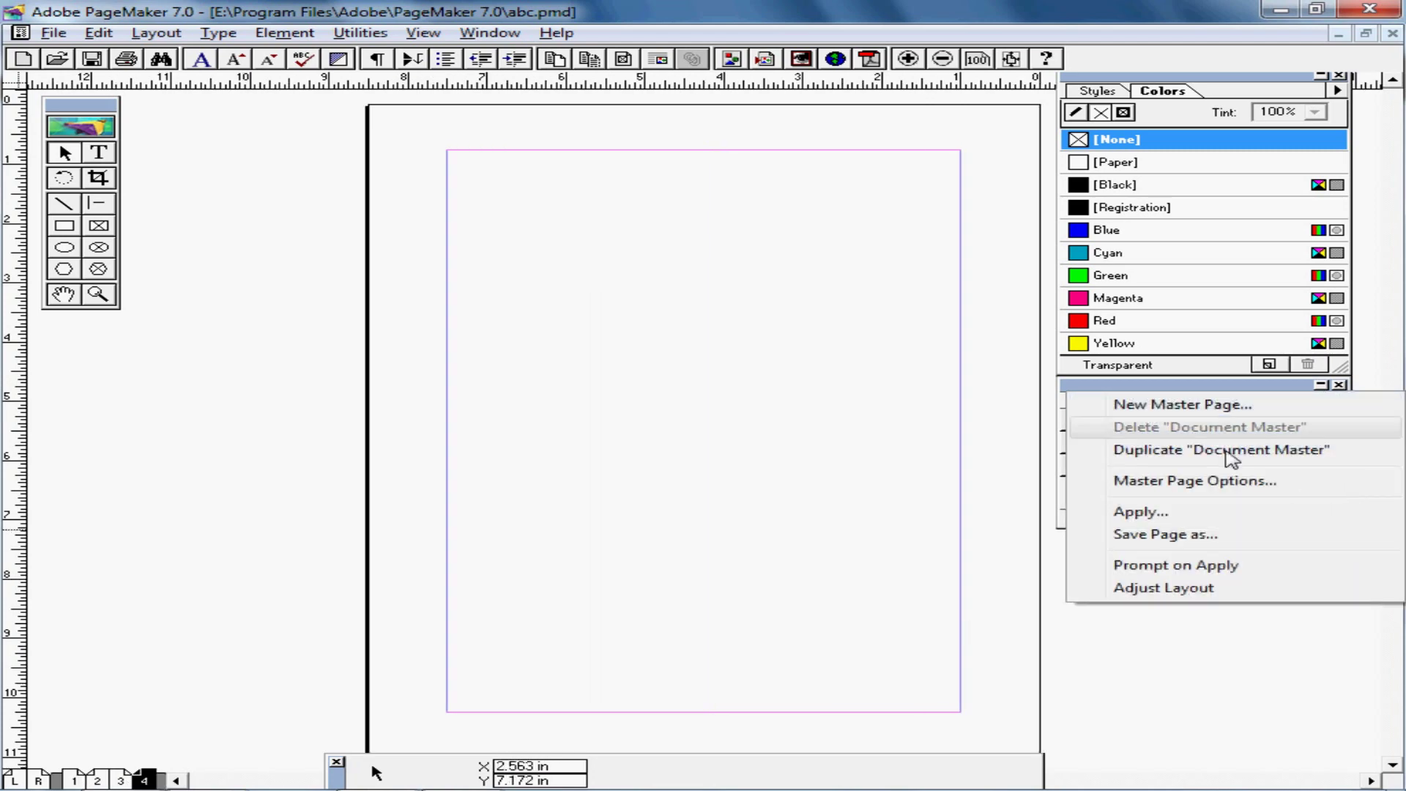
click(1172, 513)
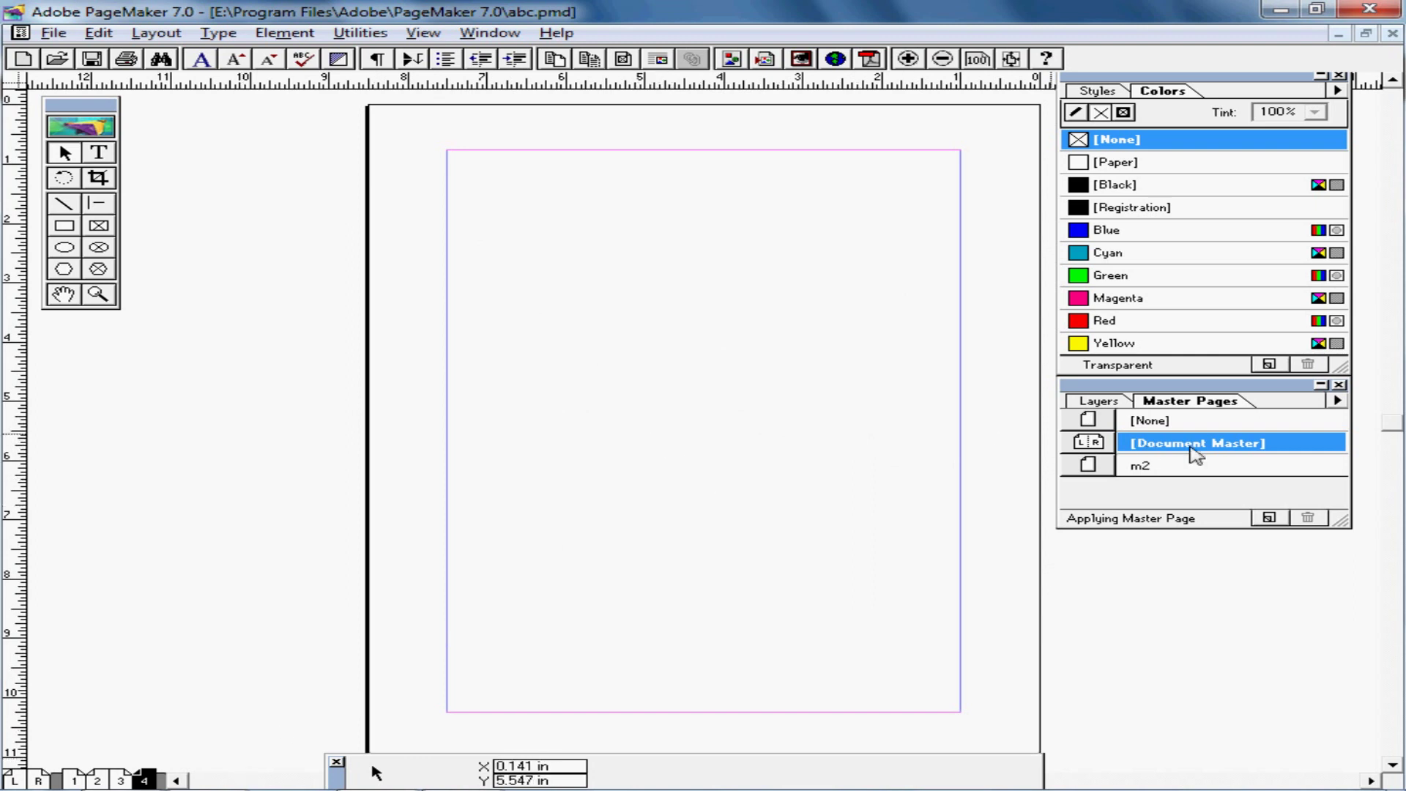
click(1337, 401)
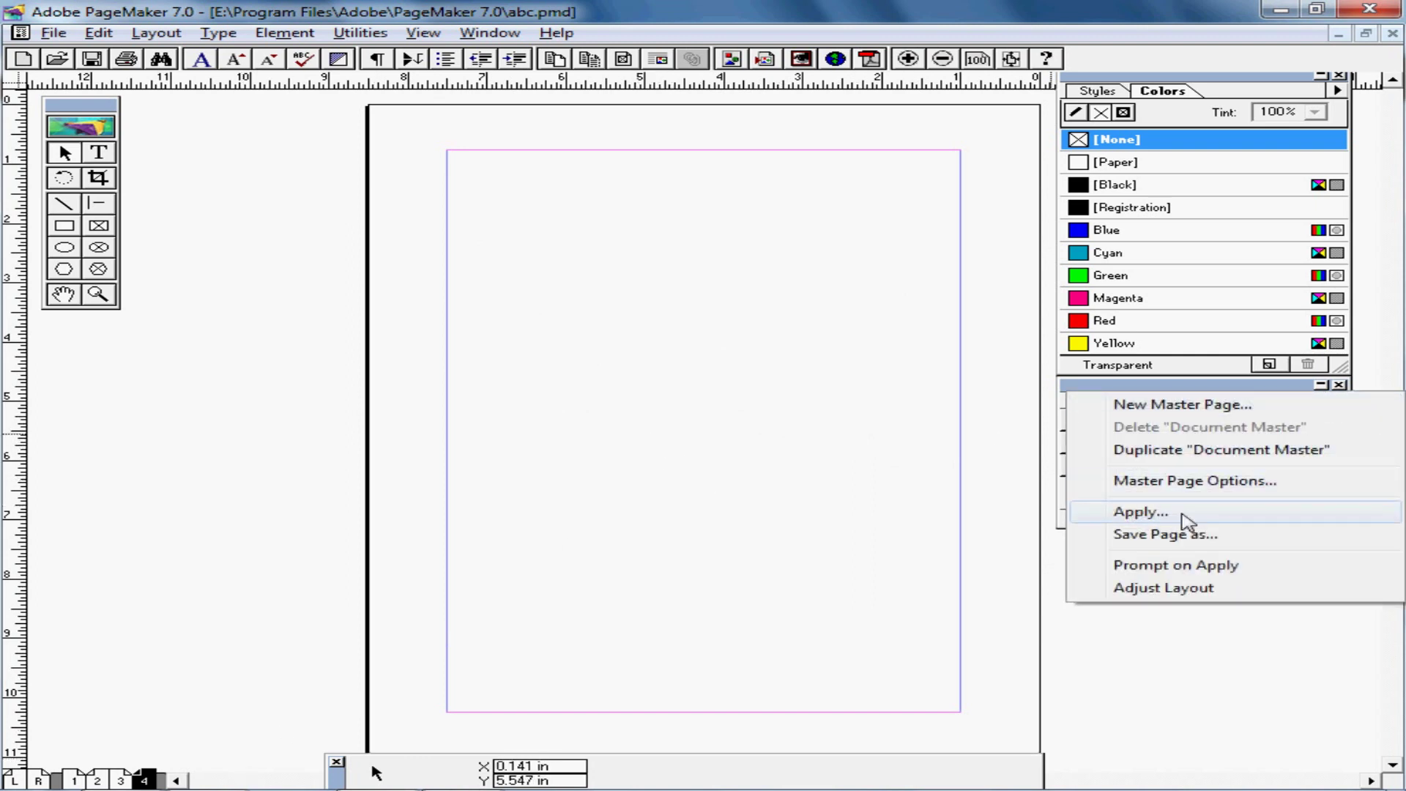
click(1179, 511)
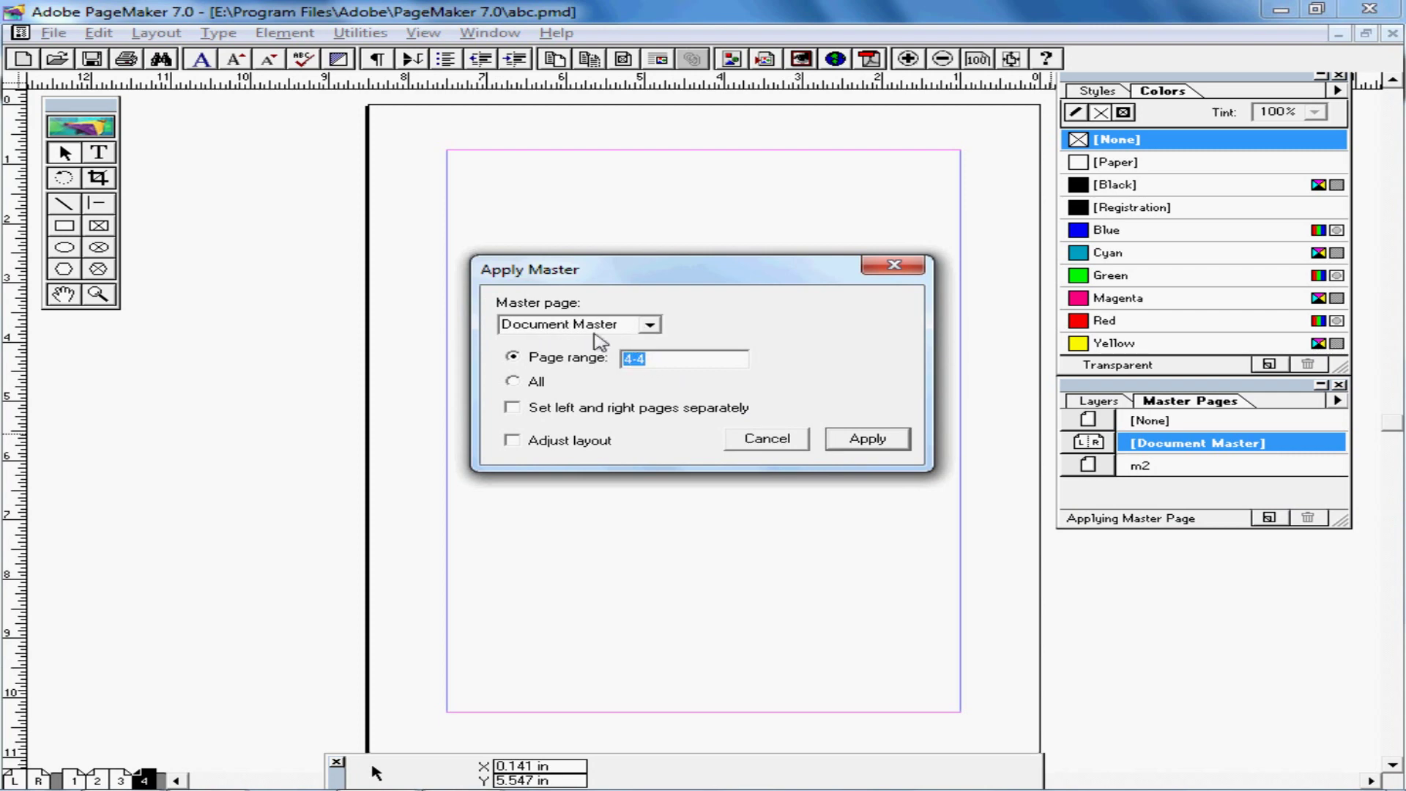
click(649, 326)
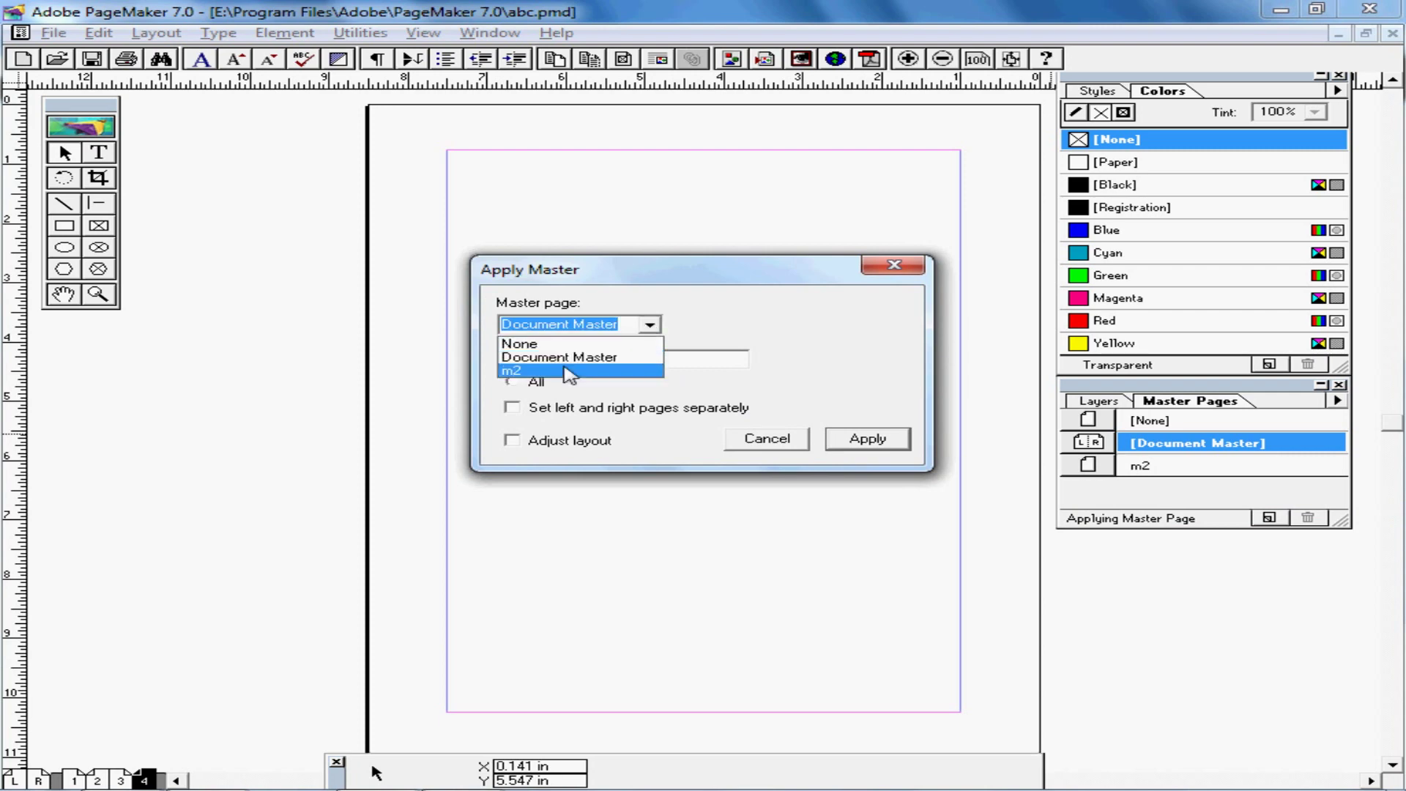
click(561, 371)
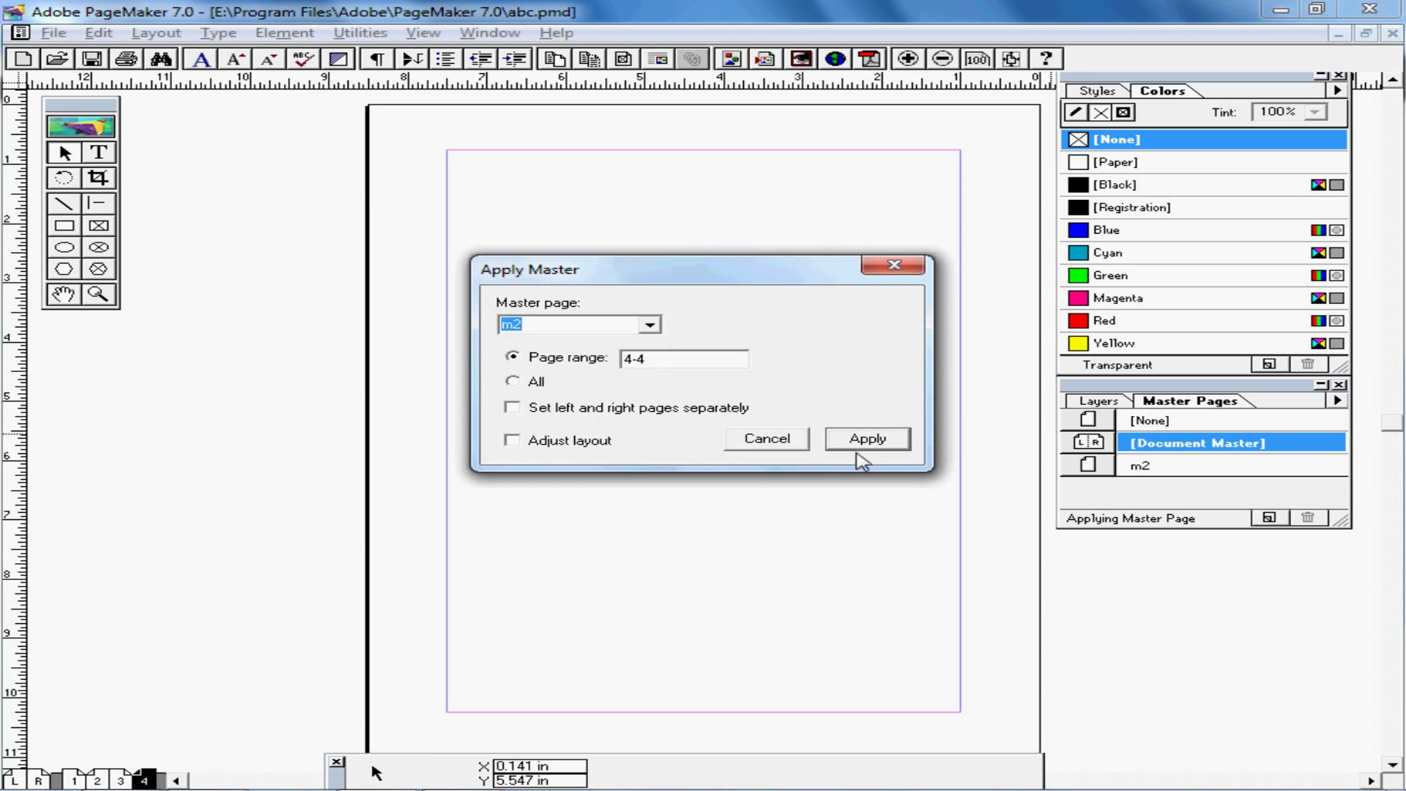
click(868, 439)
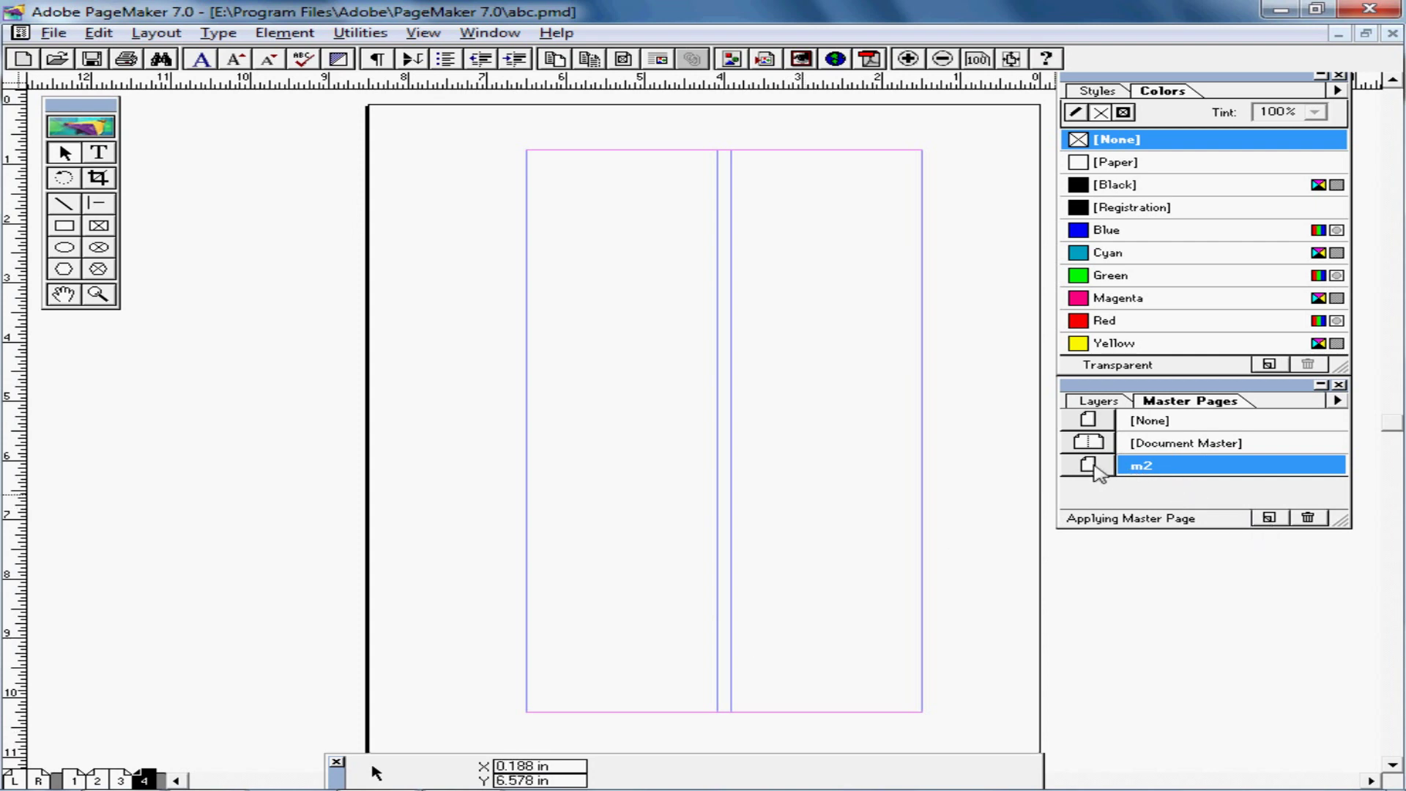
Review the options of m2 without changing them, and compare its master page layout with page 1
double_click(1096, 466)
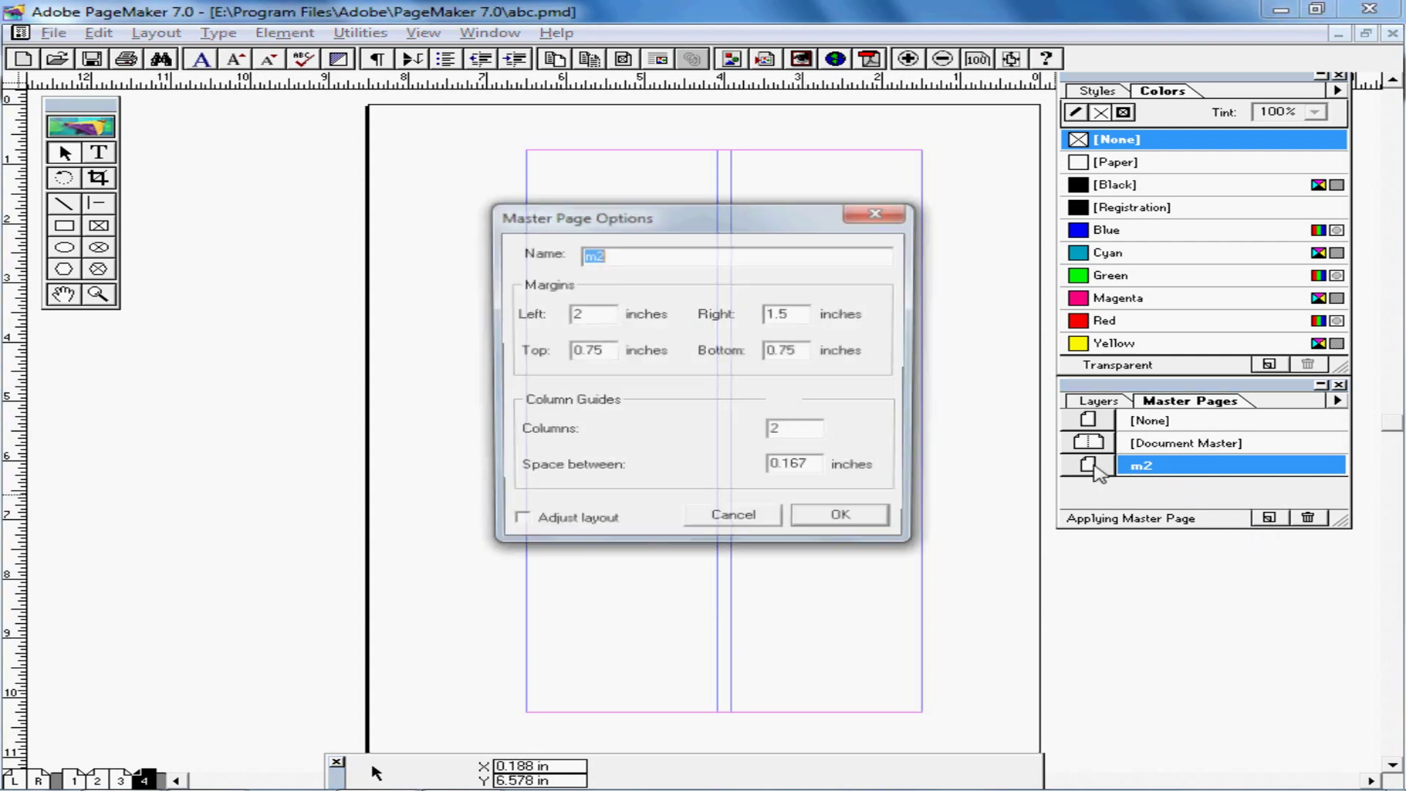
click(733, 520)
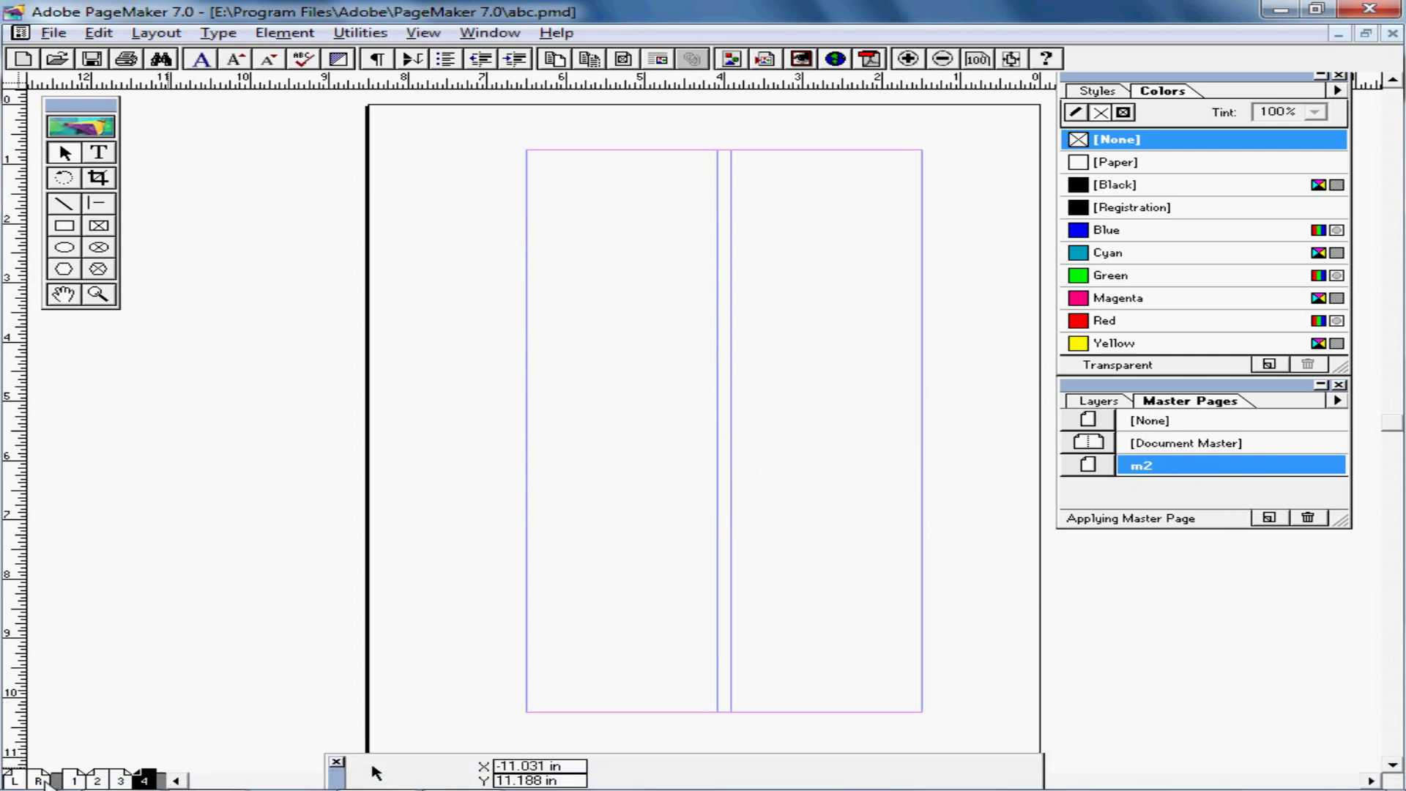
click(41, 780)
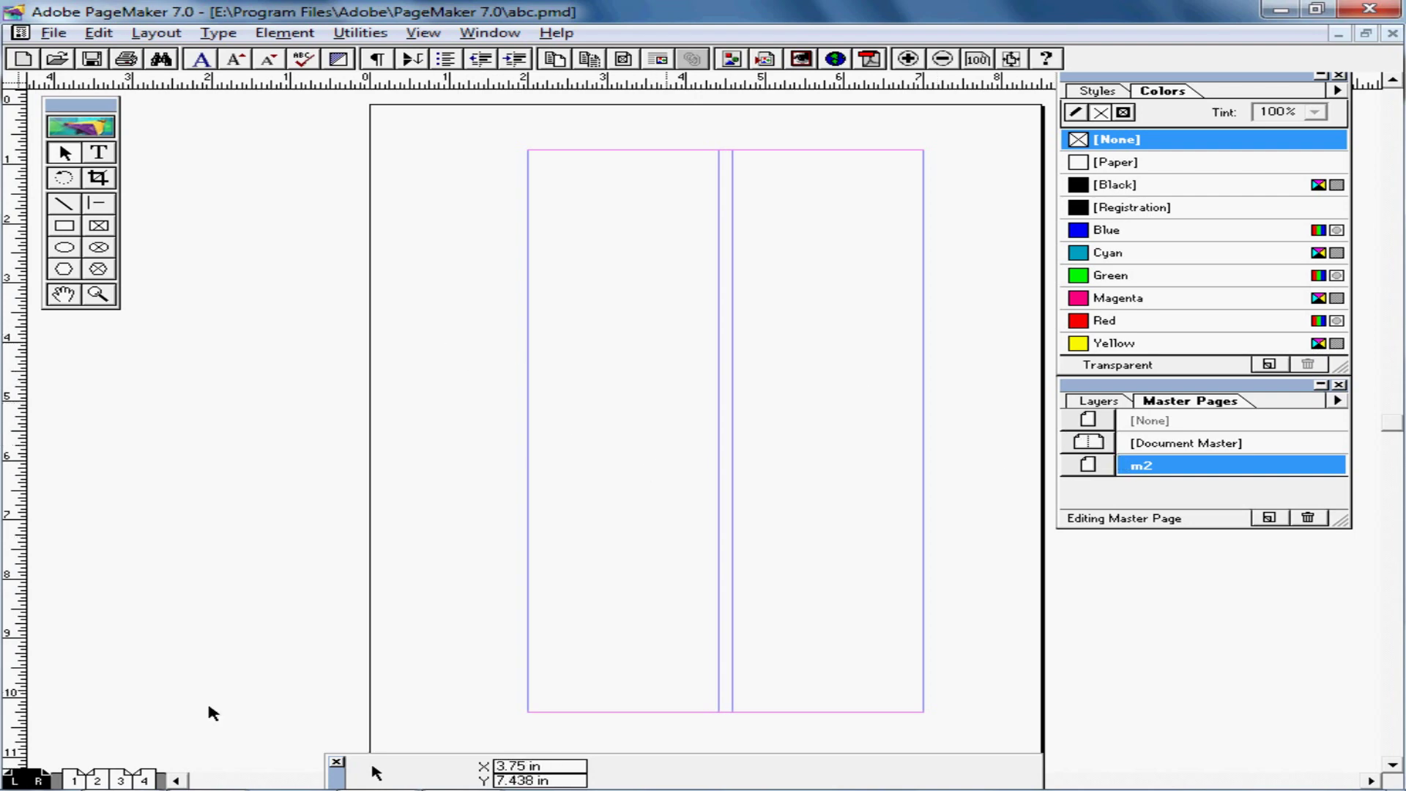
click(77, 780)
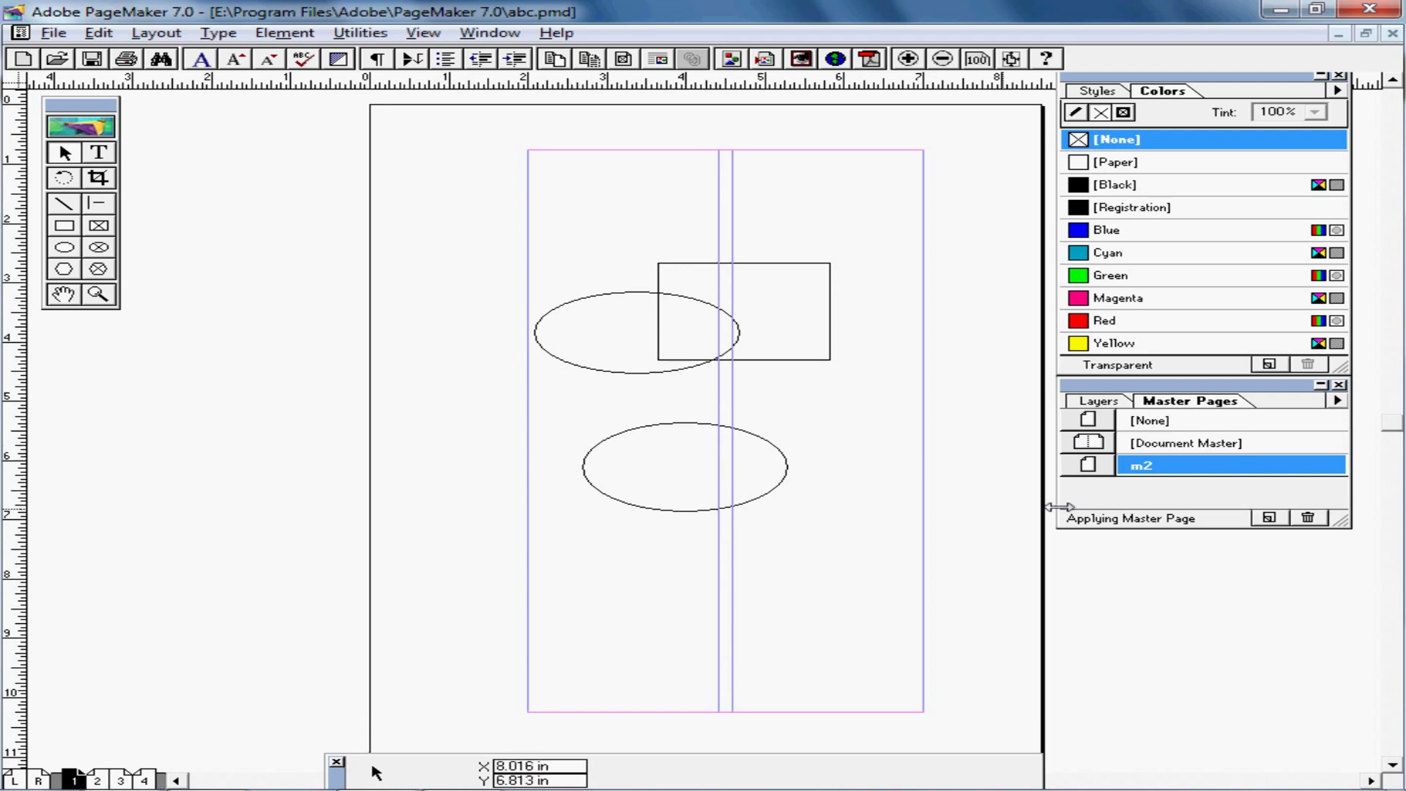
Add a horizontal guide at about 3.2 in and a vertical guide at about 2.9 in to master m2, and check them on page 1
click(40, 780)
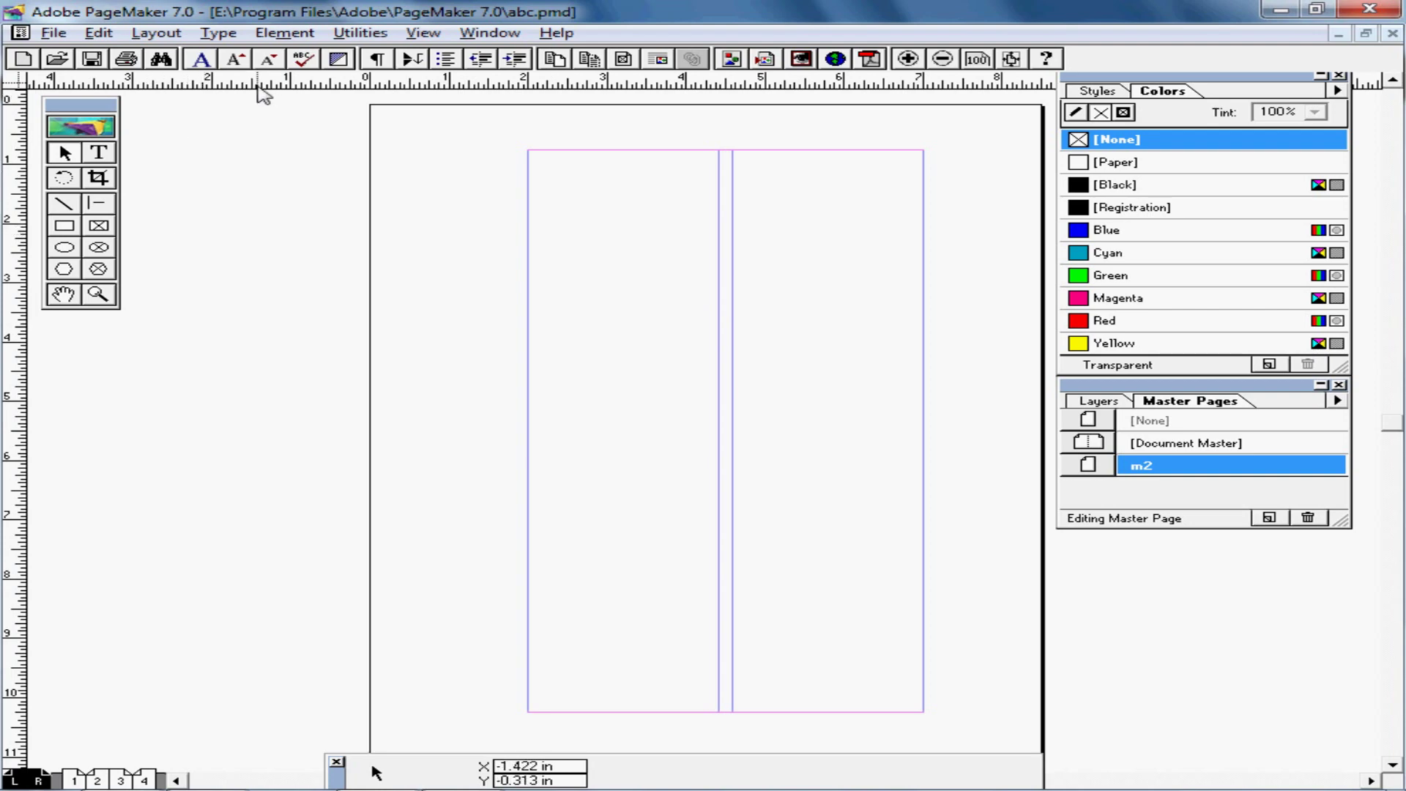
drag(44, 80, 101, 296)
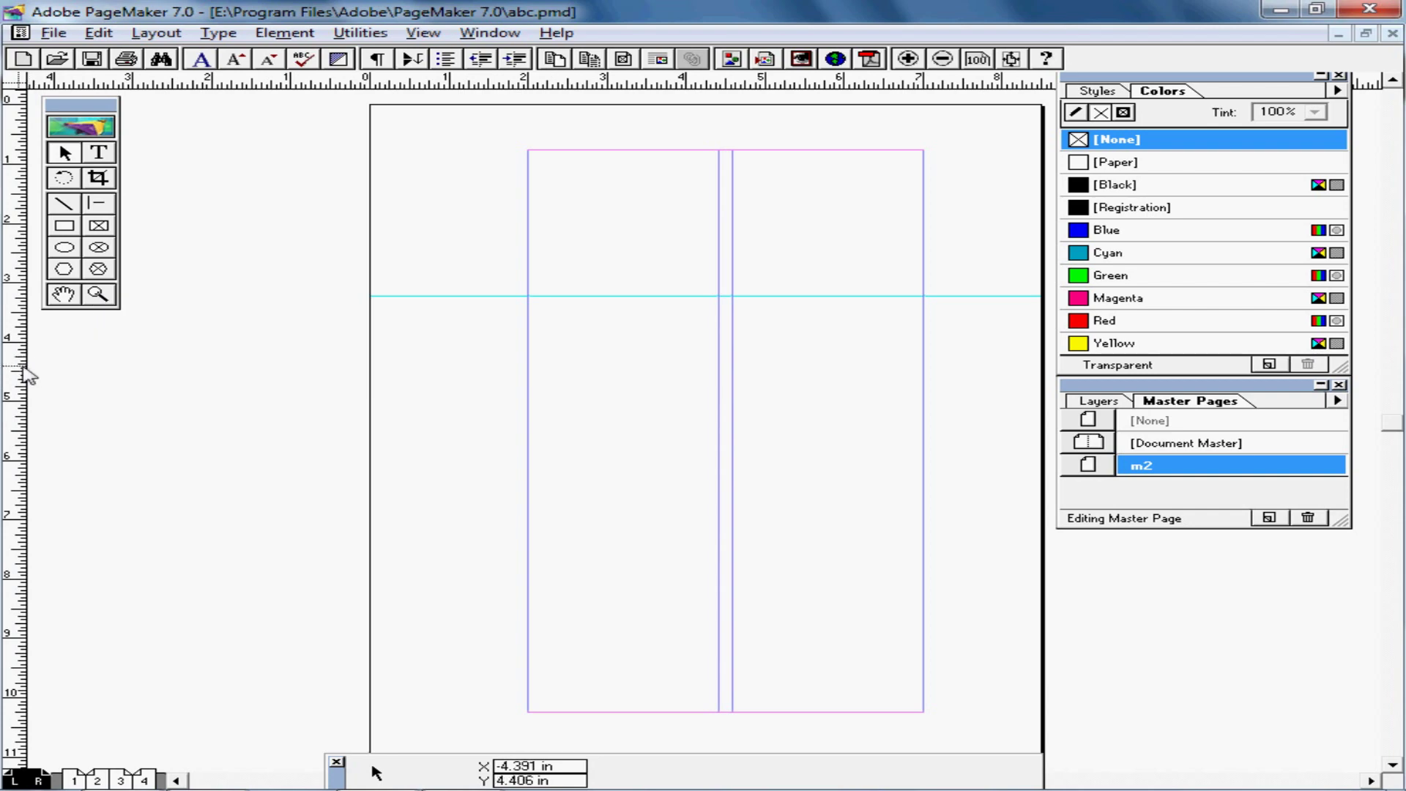
drag(27, 368, 600, 355)
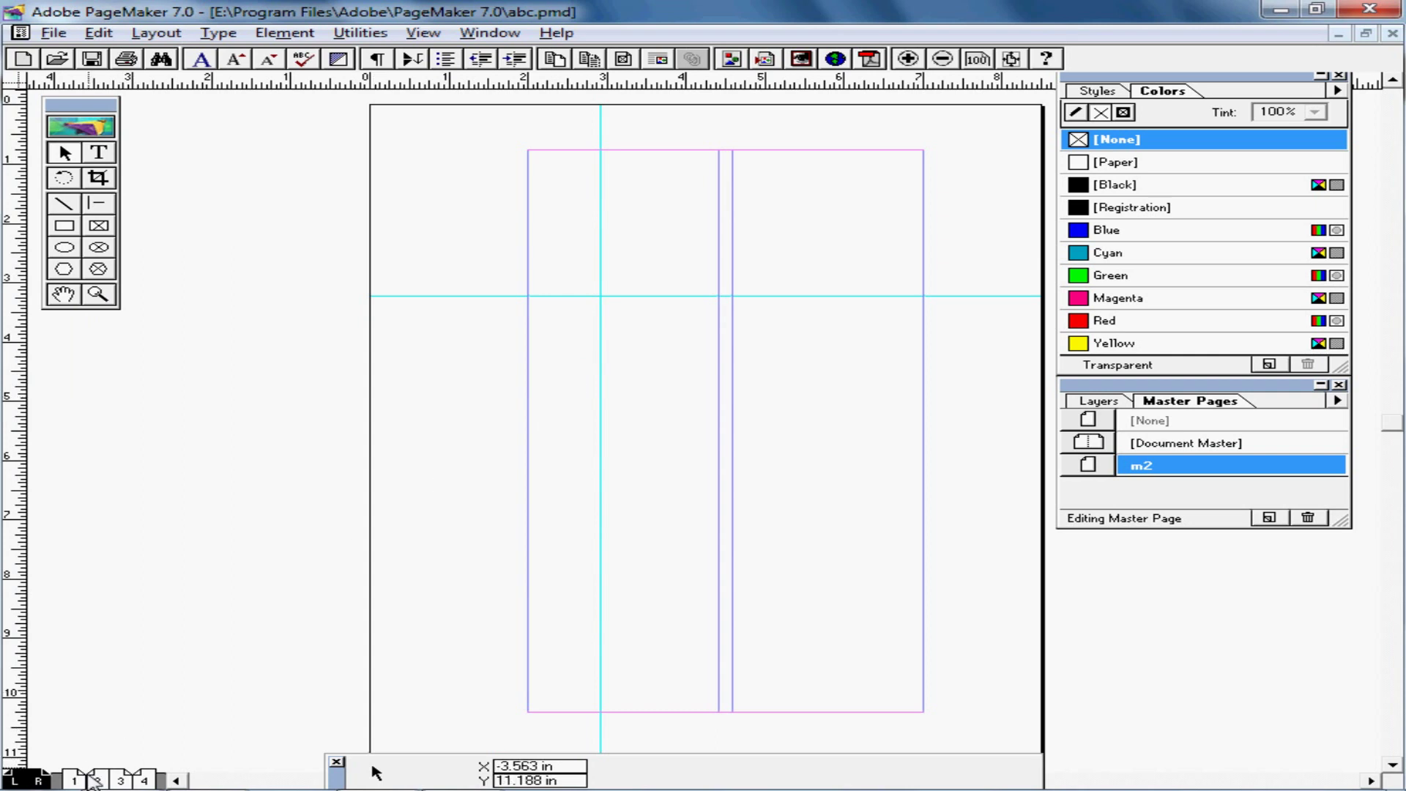
click(75, 779)
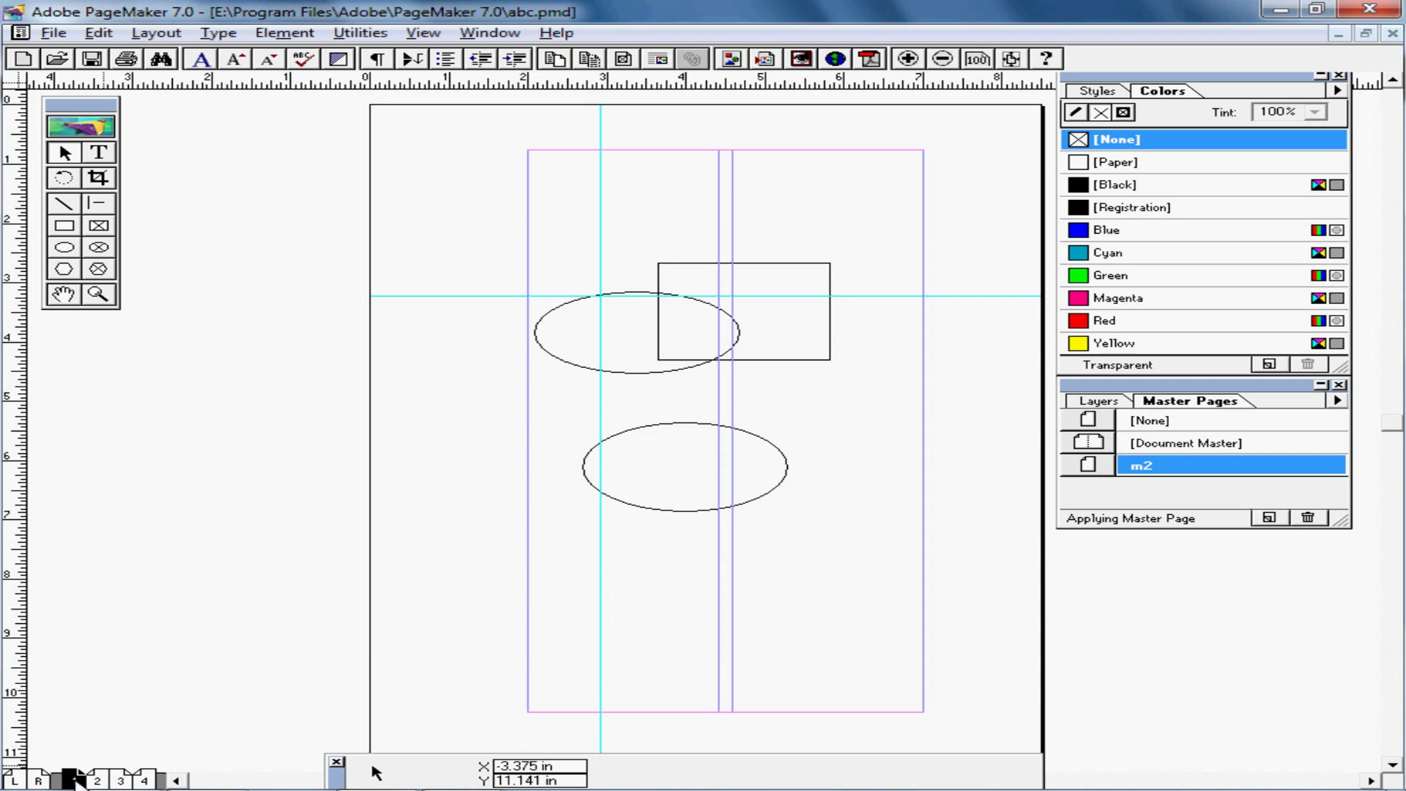
click(38, 781)
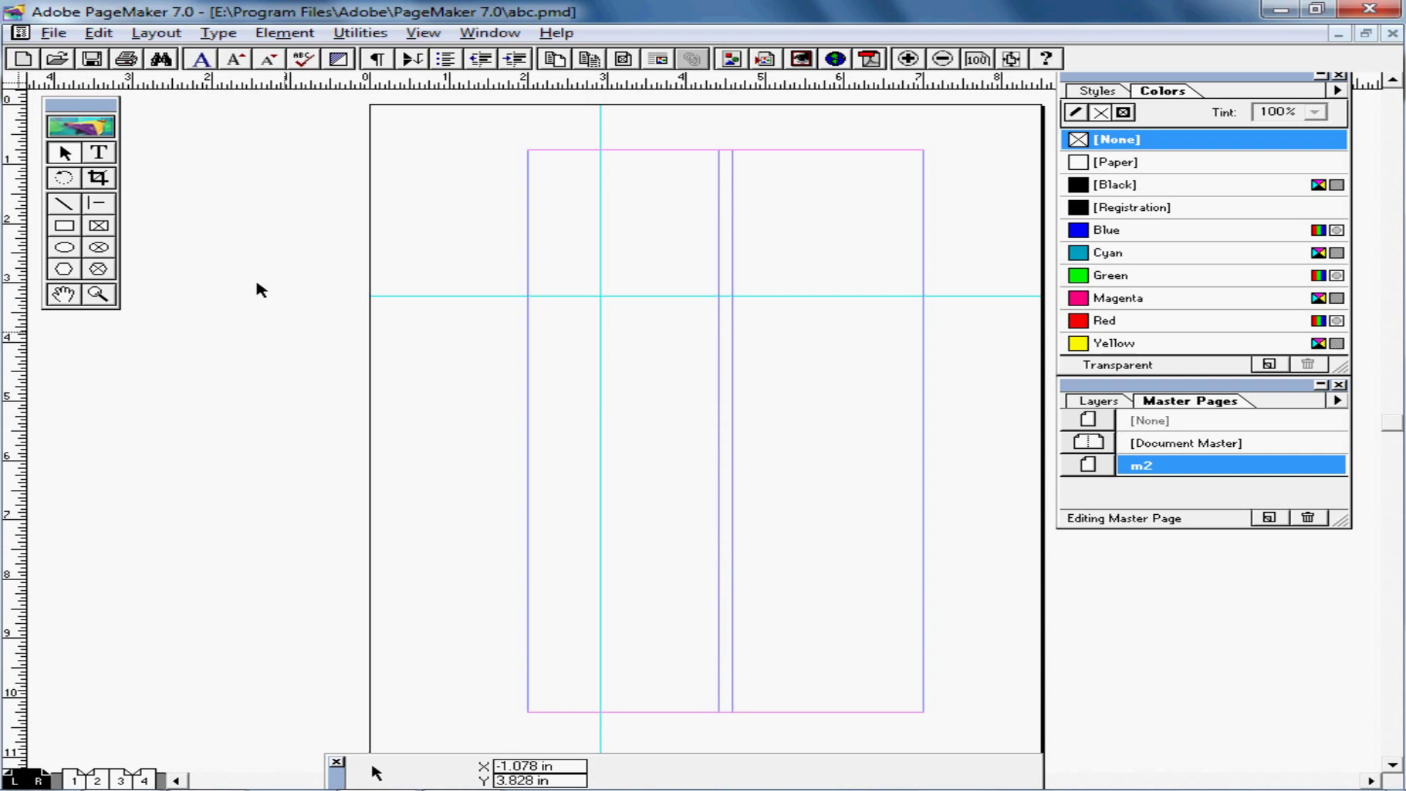
Insert page number markers near the foot of master m2 and on pages 2 and 3 of the publication
click(99, 153)
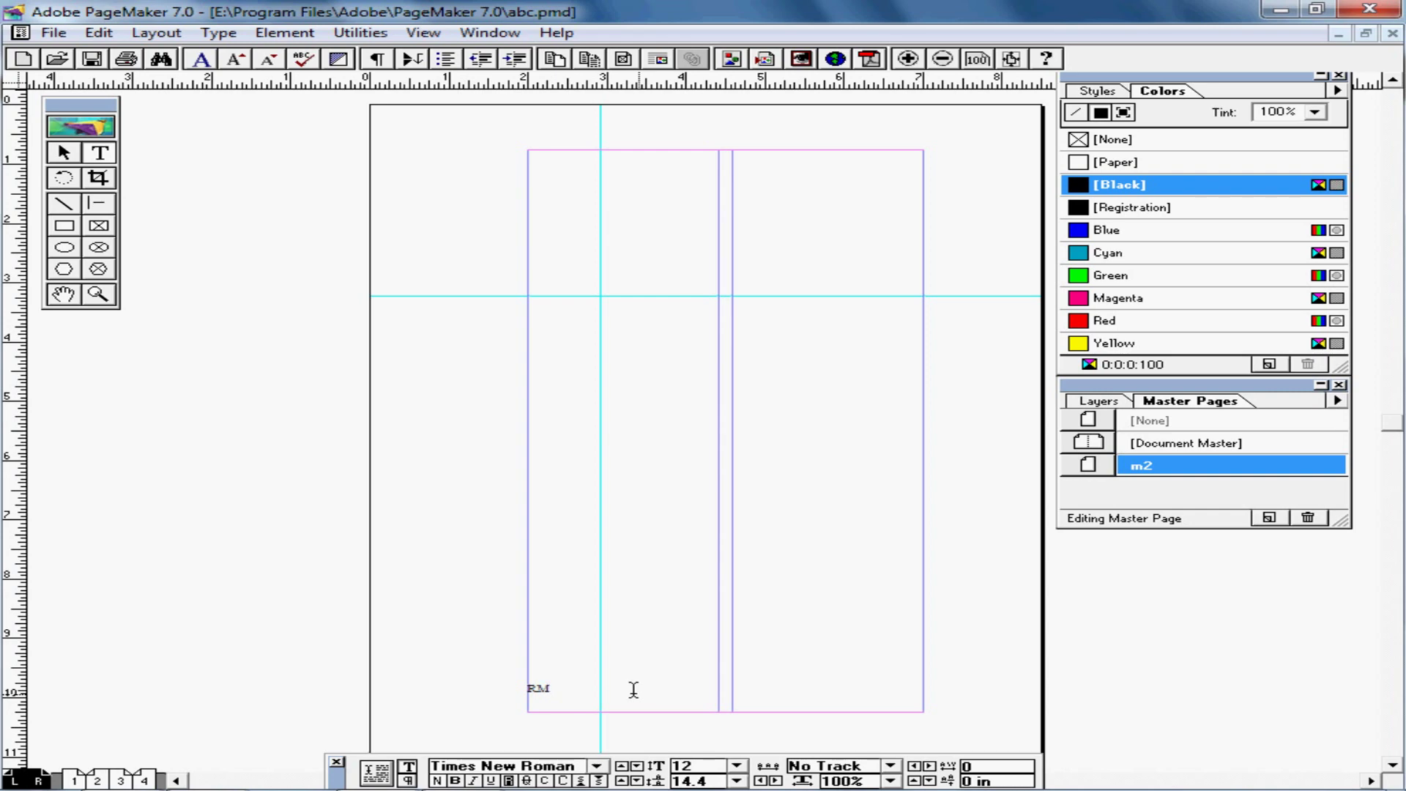
click(98, 782)
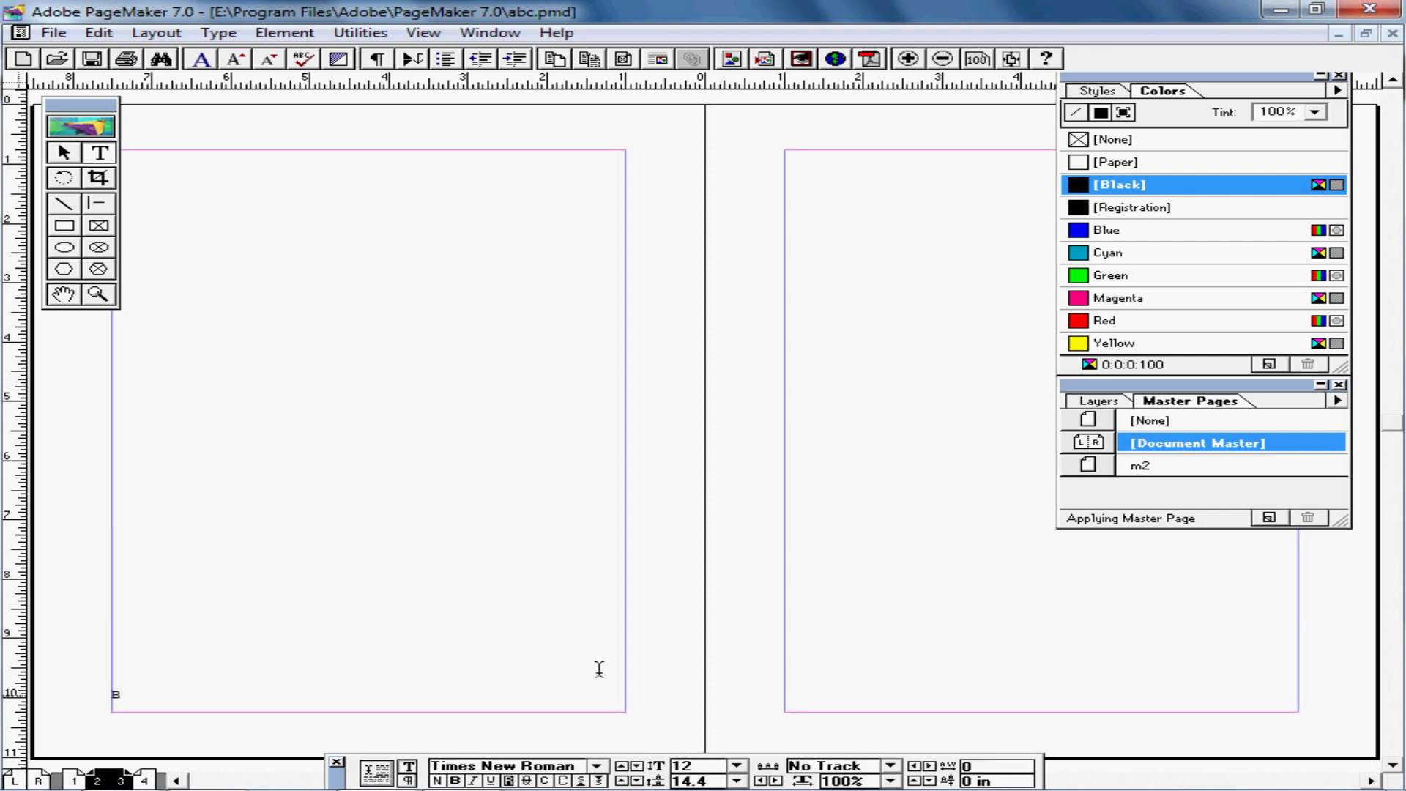
click(849, 678)
text(C)
Review the page numbering style in the document setup without changing any settings
click(54, 32)
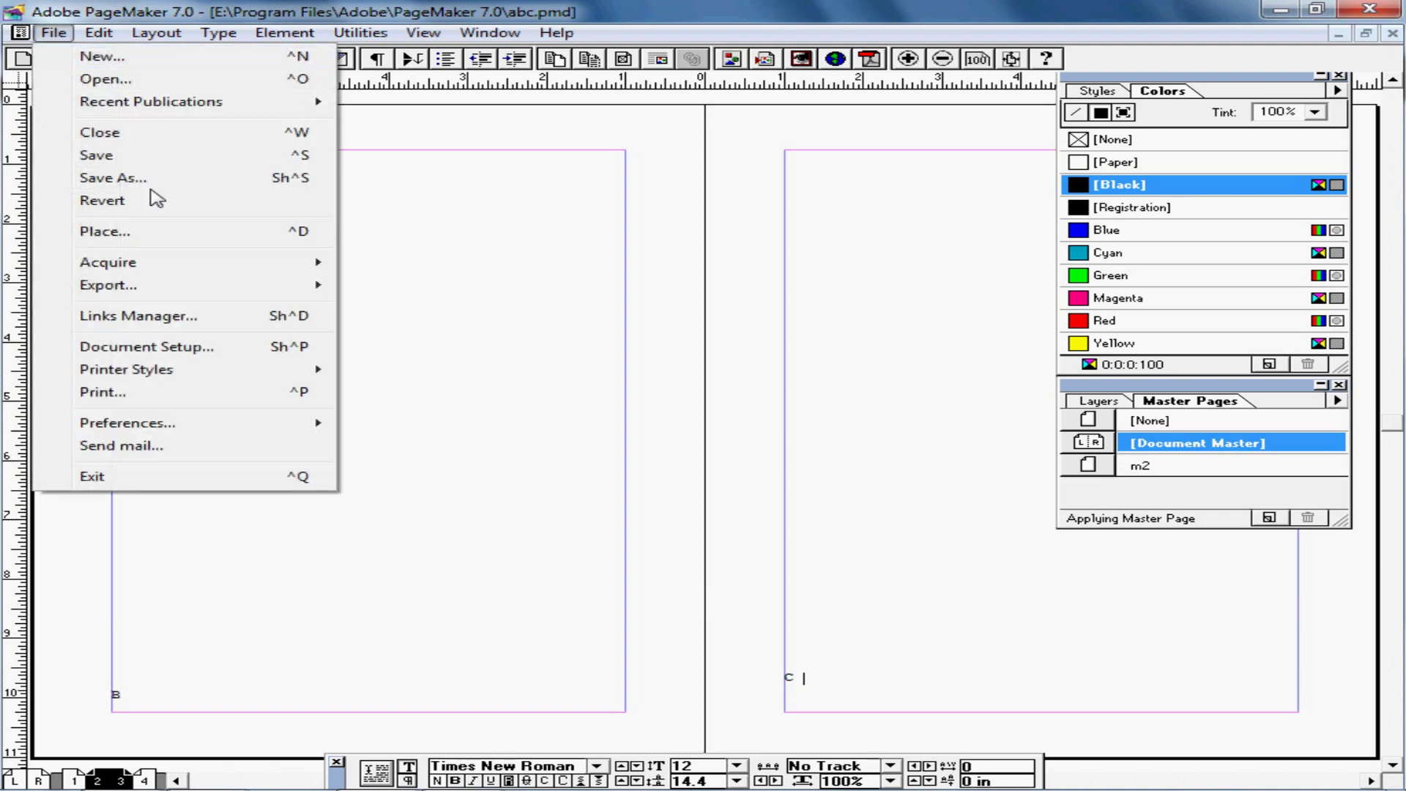
click(192, 349)
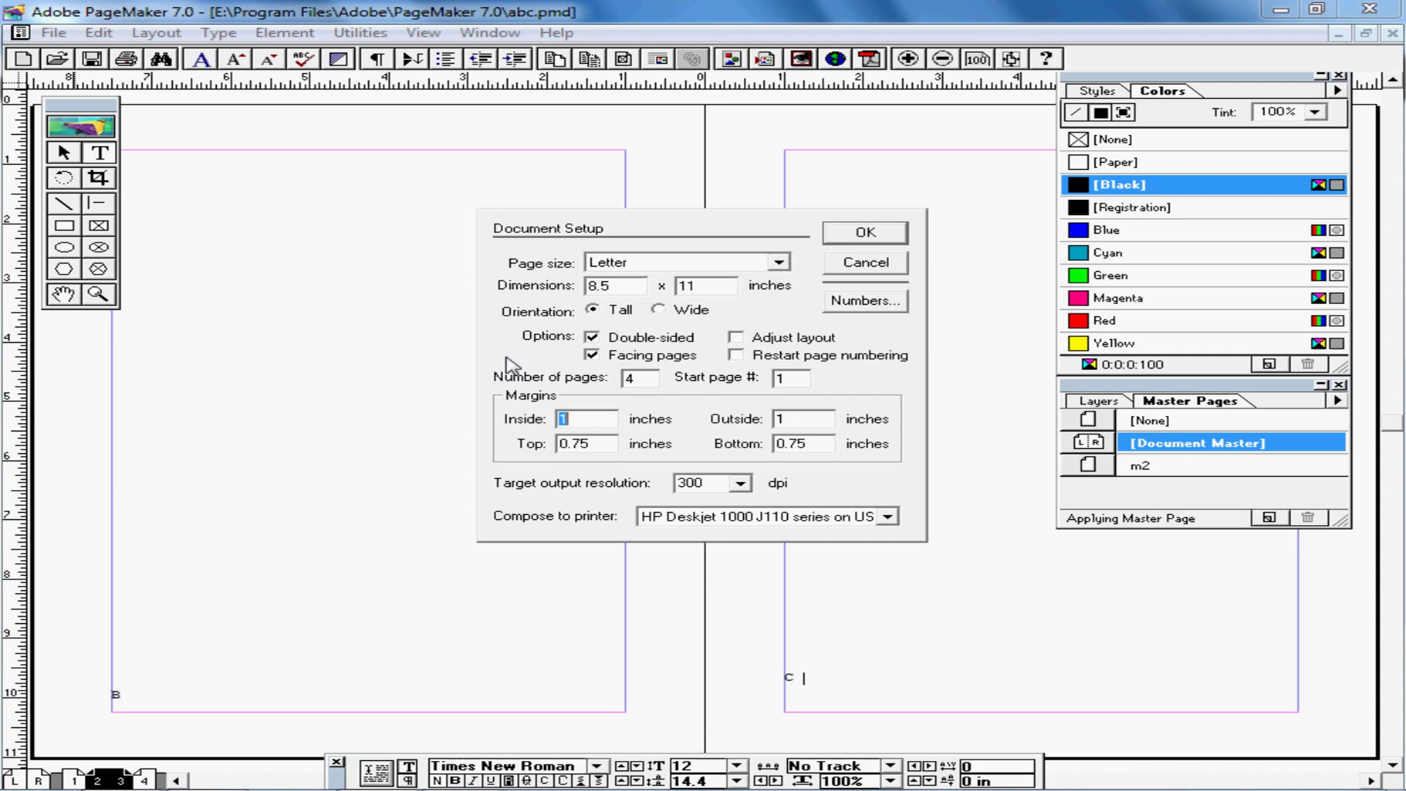
click(862, 300)
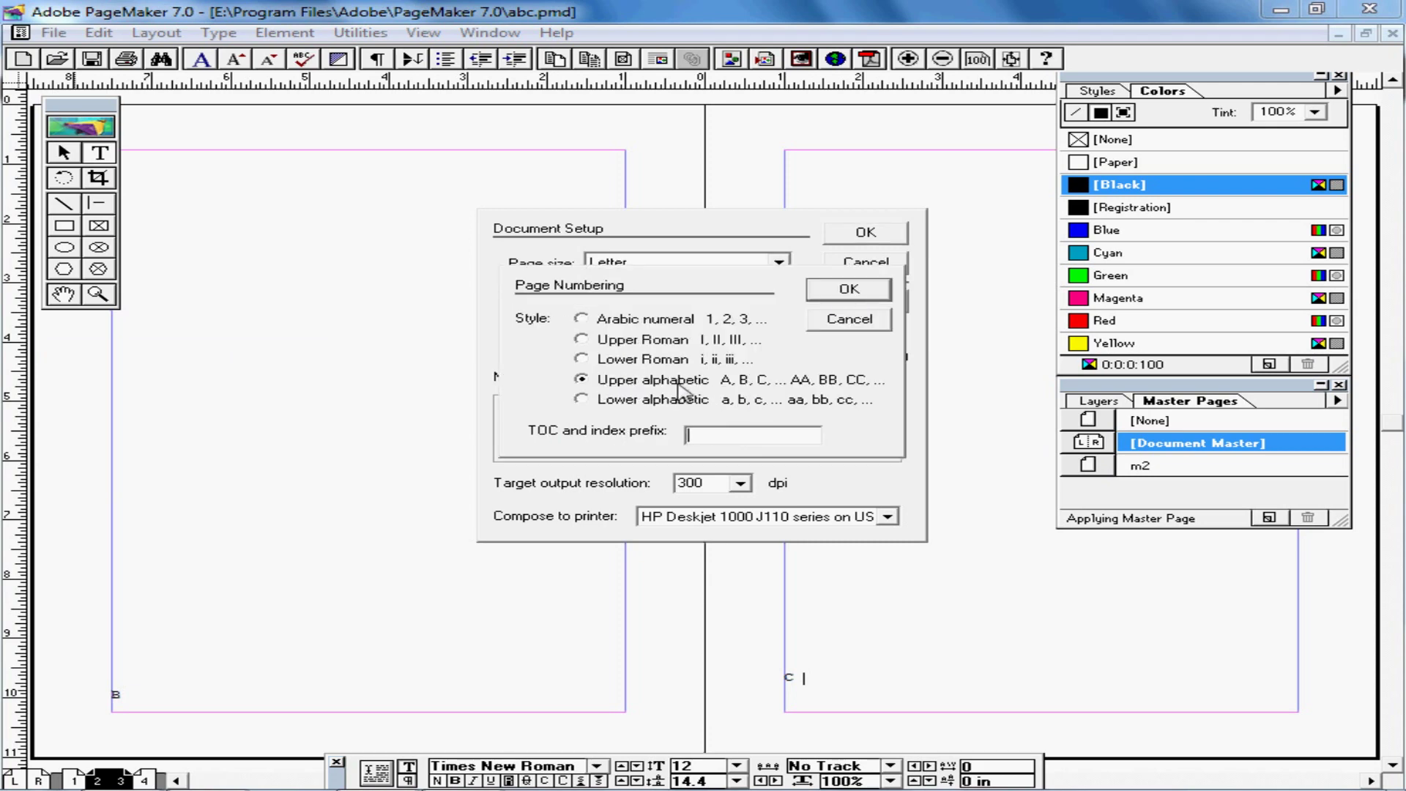
click(858, 321)
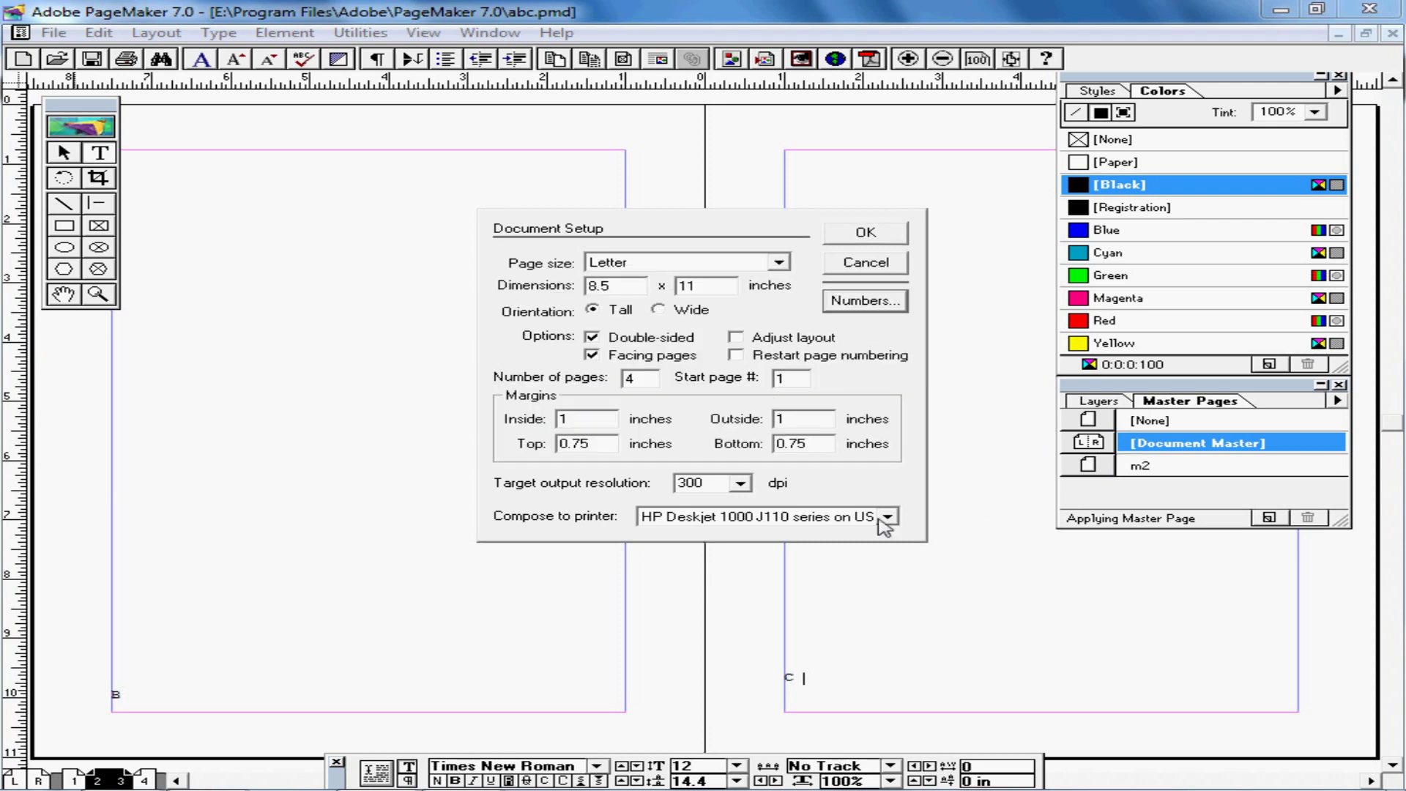
click(886, 265)
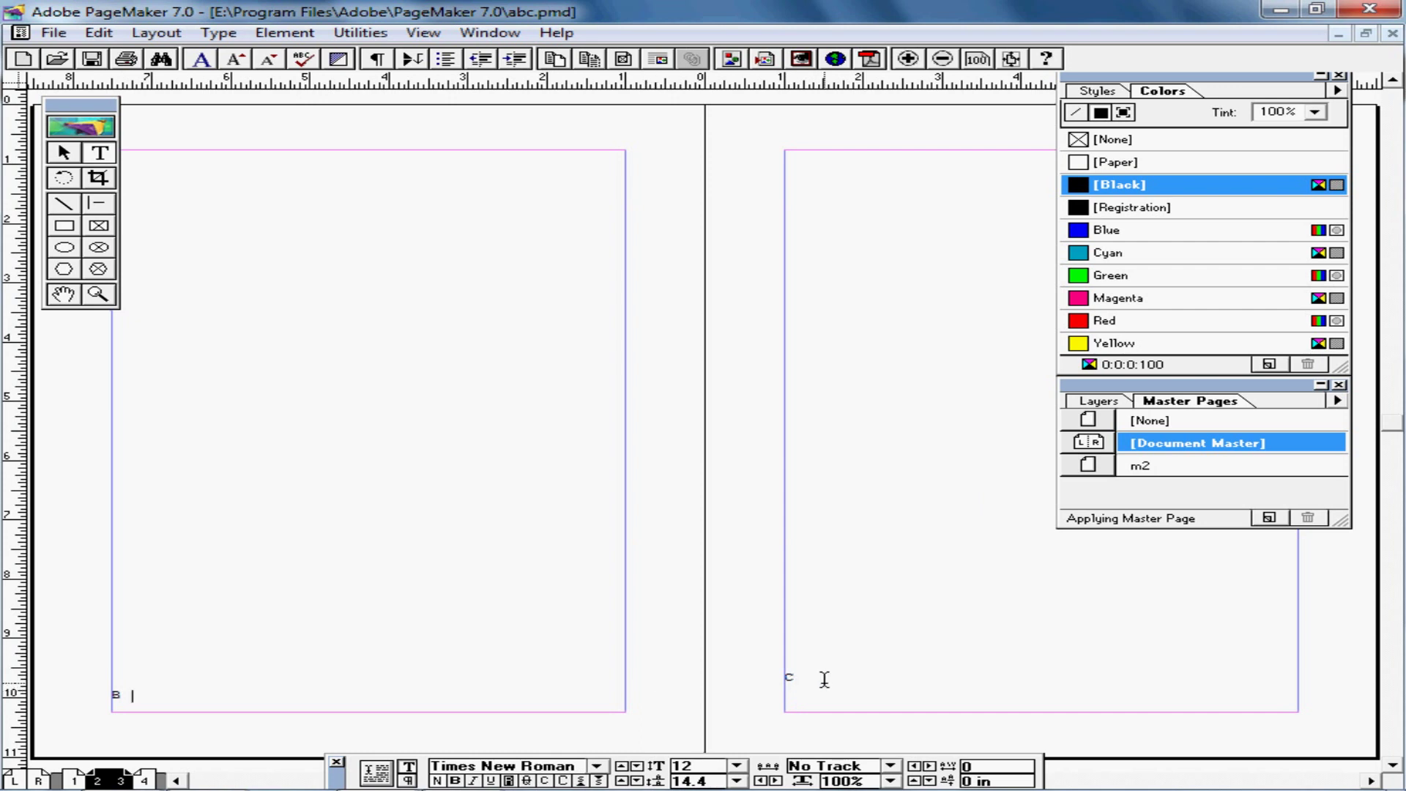
Apply master m2 to pages 2 and 3, compare it with Document Master, and set the spread's master page to None
click(802, 675)
click(1113, 467)
click(1120, 468)
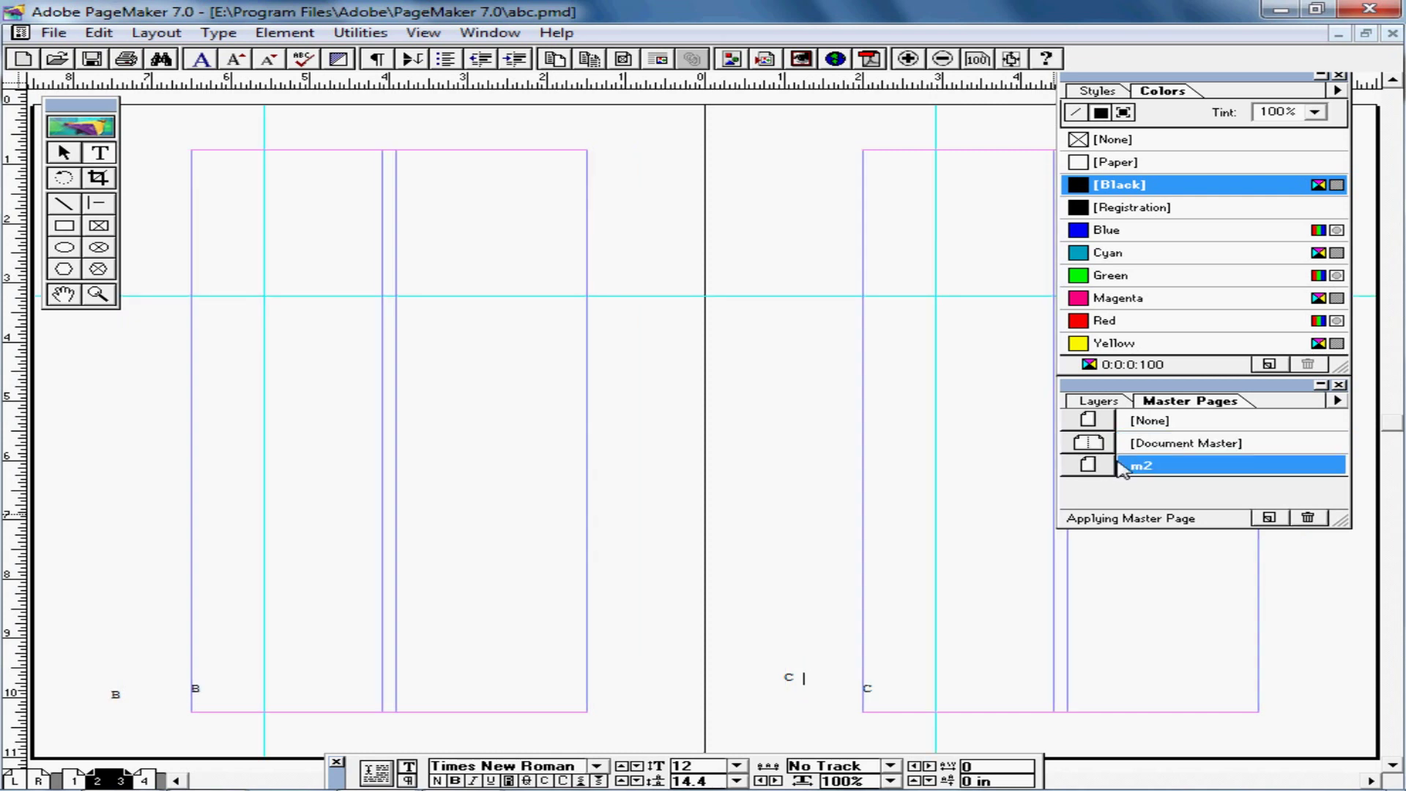
click(1122, 469)
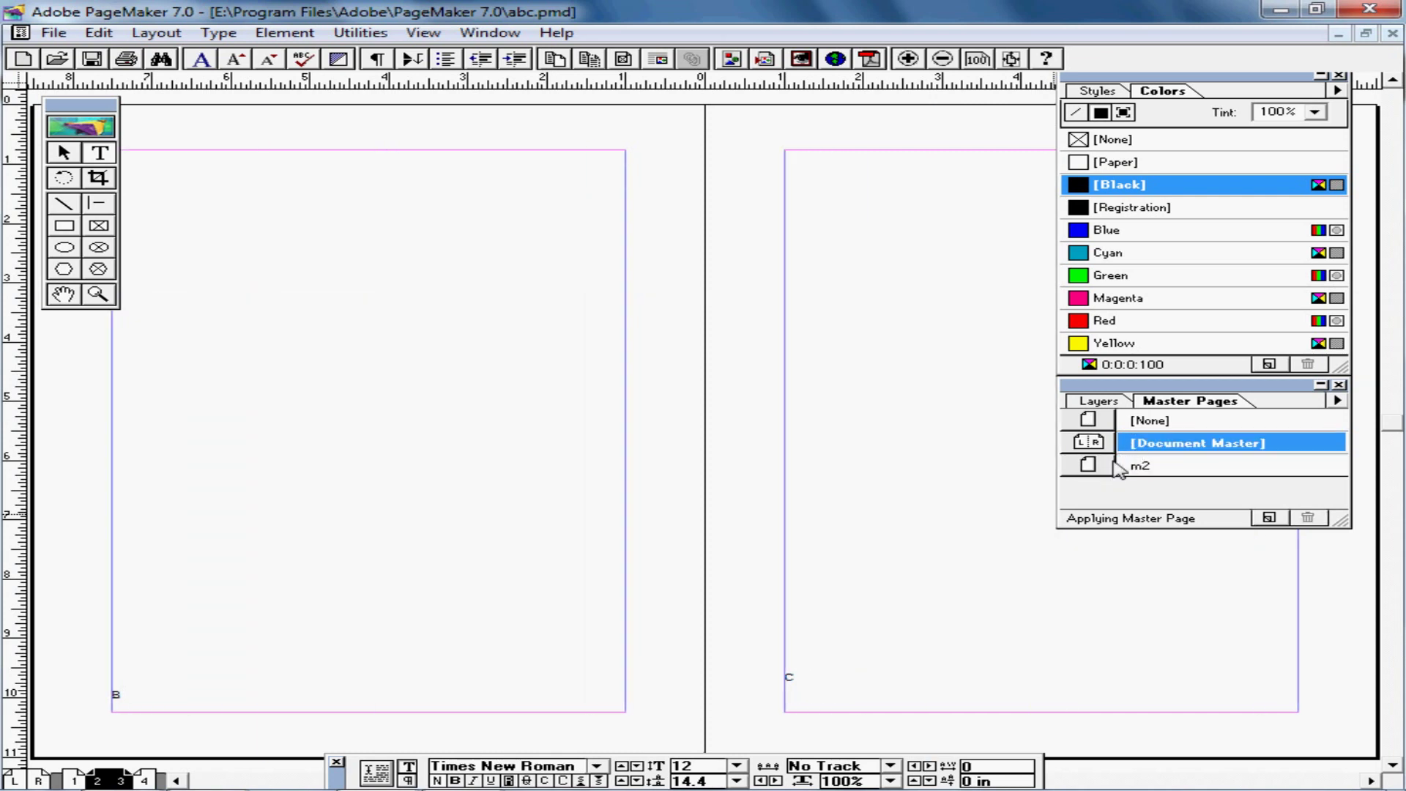
click(1117, 469)
click(1135, 425)
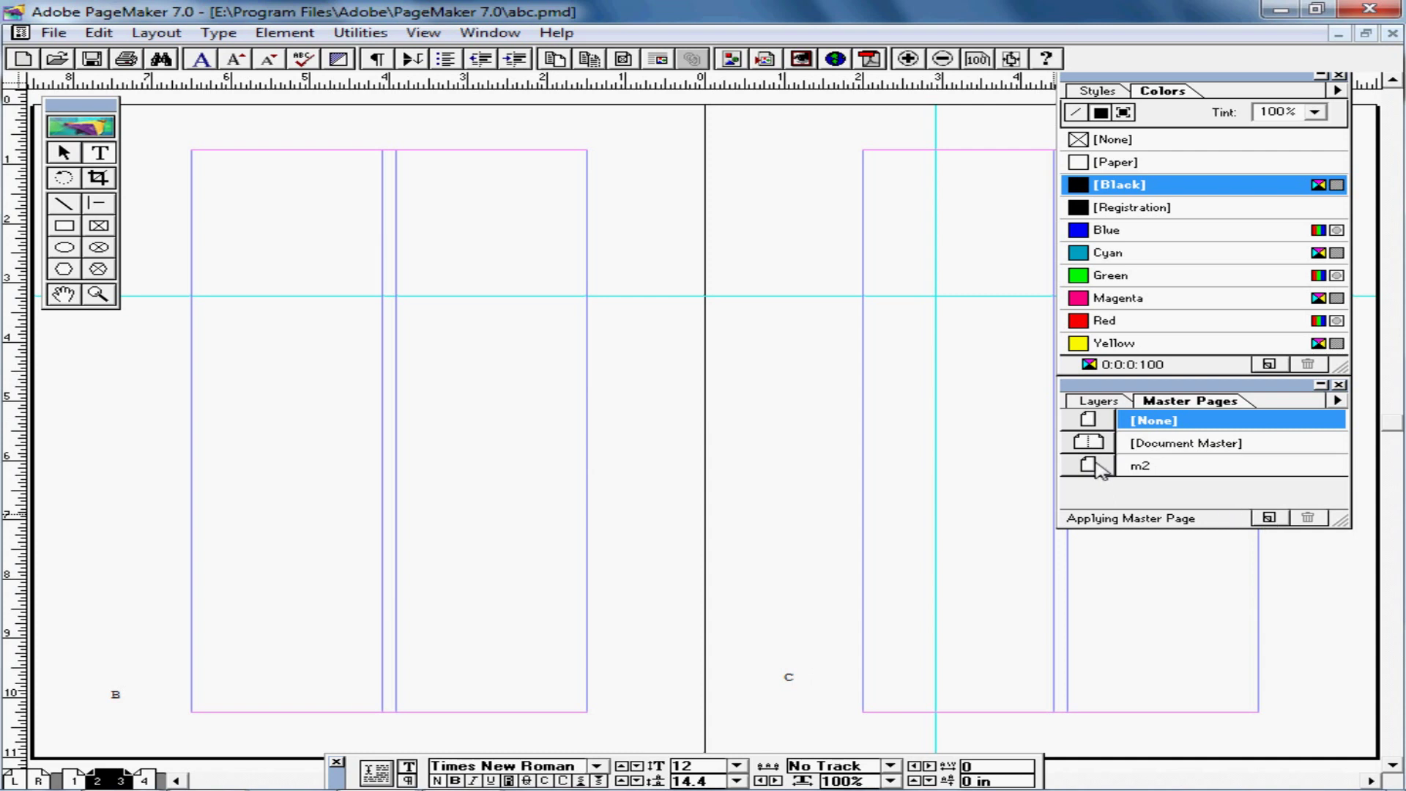
Duplicate master page m2 as m2 copy and compare the layouts of the two masters
drag(1098, 468, 1273, 522)
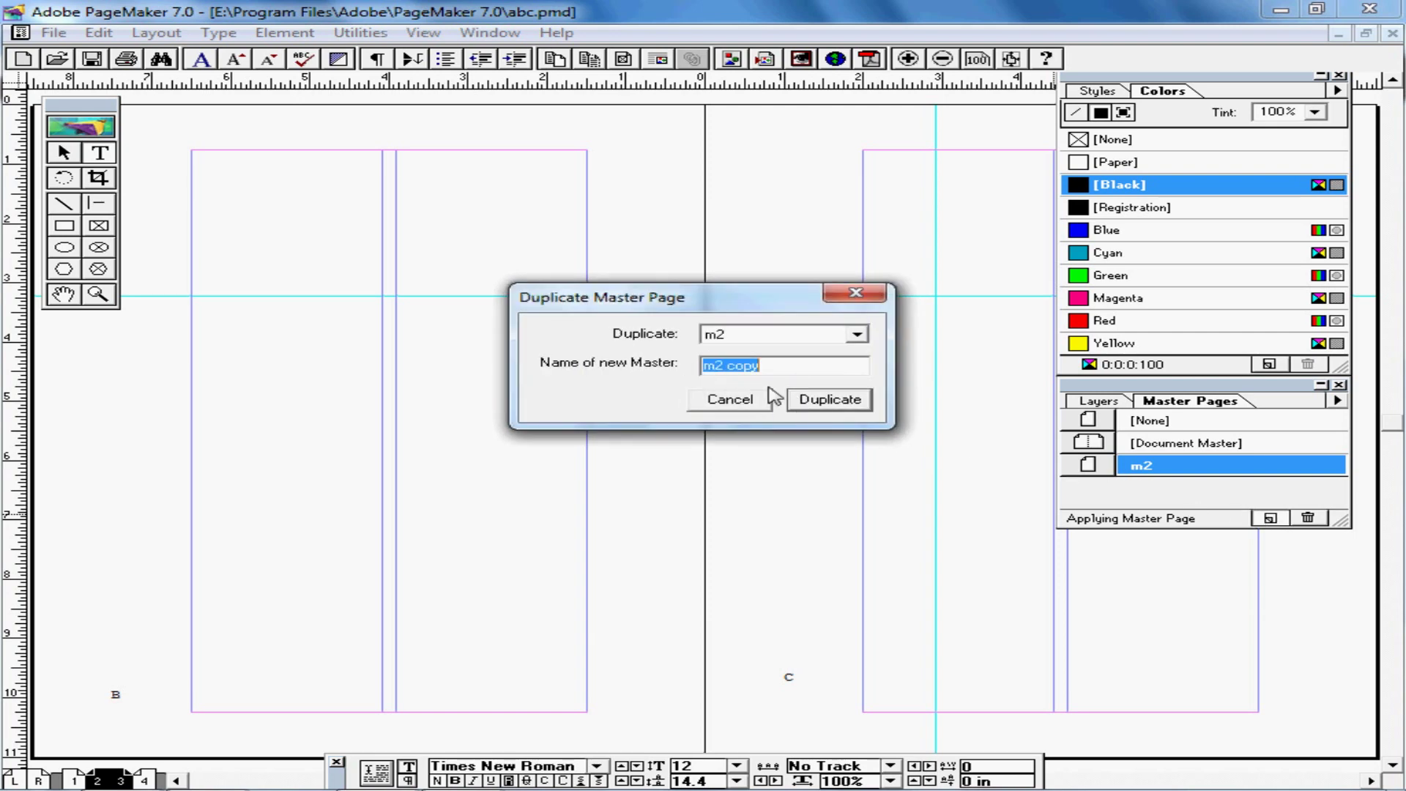
click(821, 401)
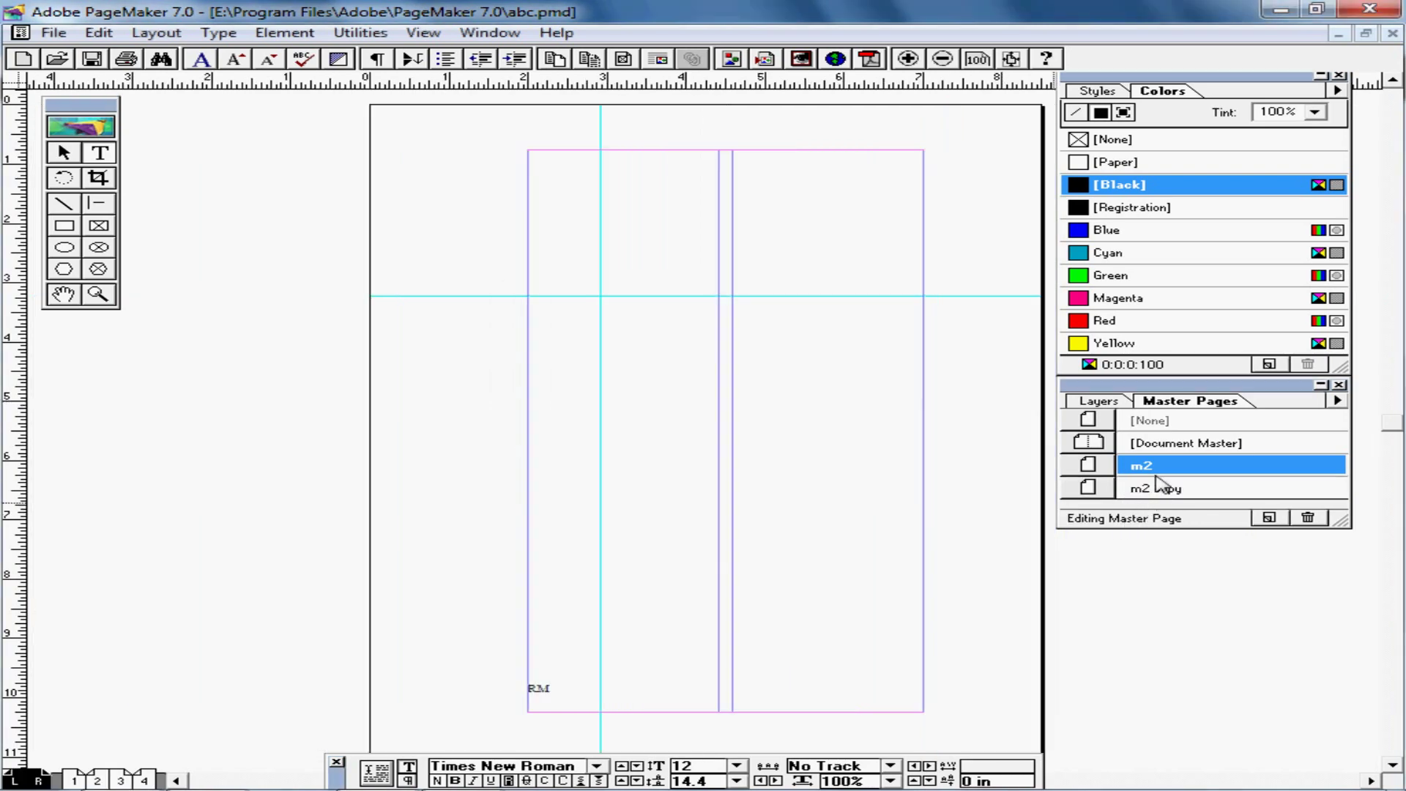
click(1167, 488)
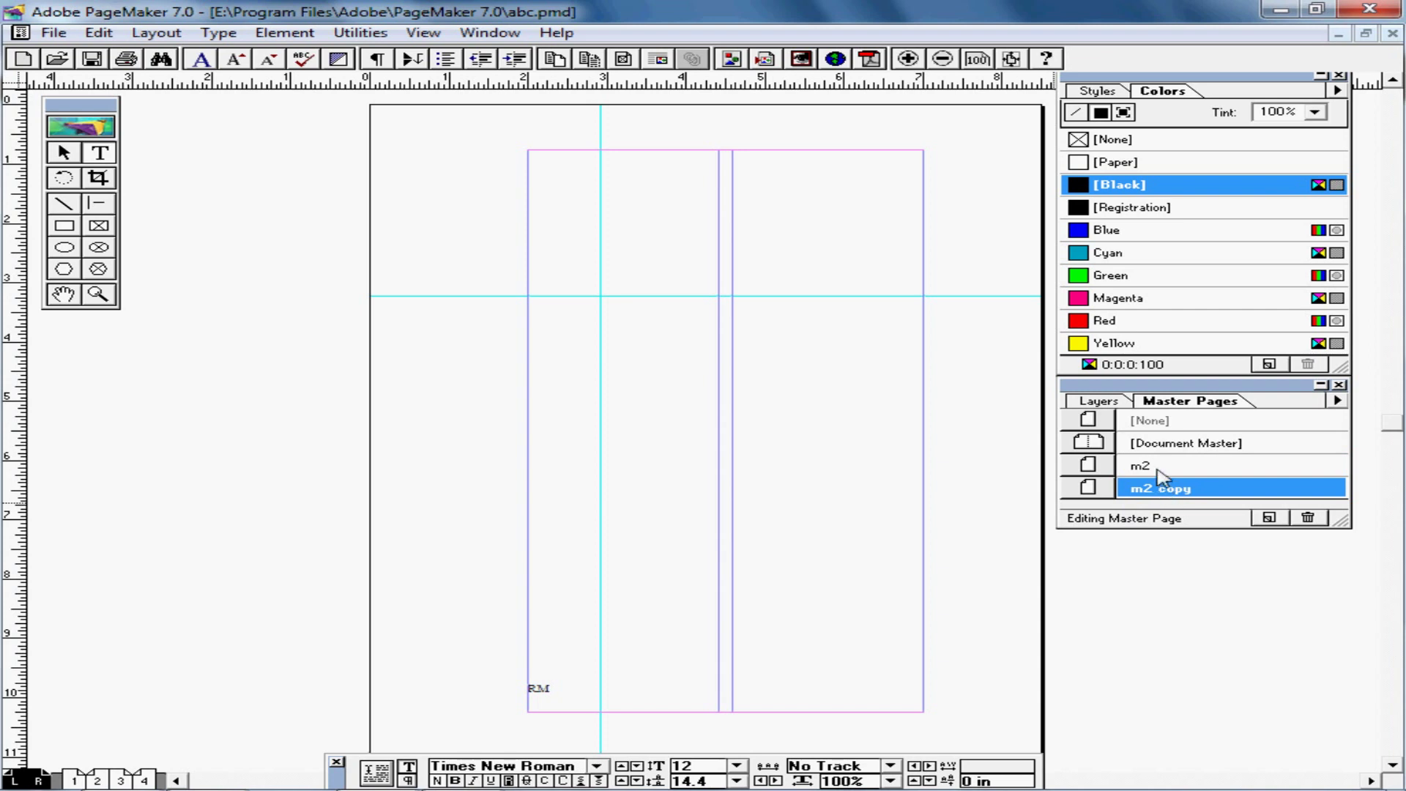
click(1158, 470)
click(1160, 489)
Review the options for creating a new master page and for saving a page as a master without creating one
click(1271, 518)
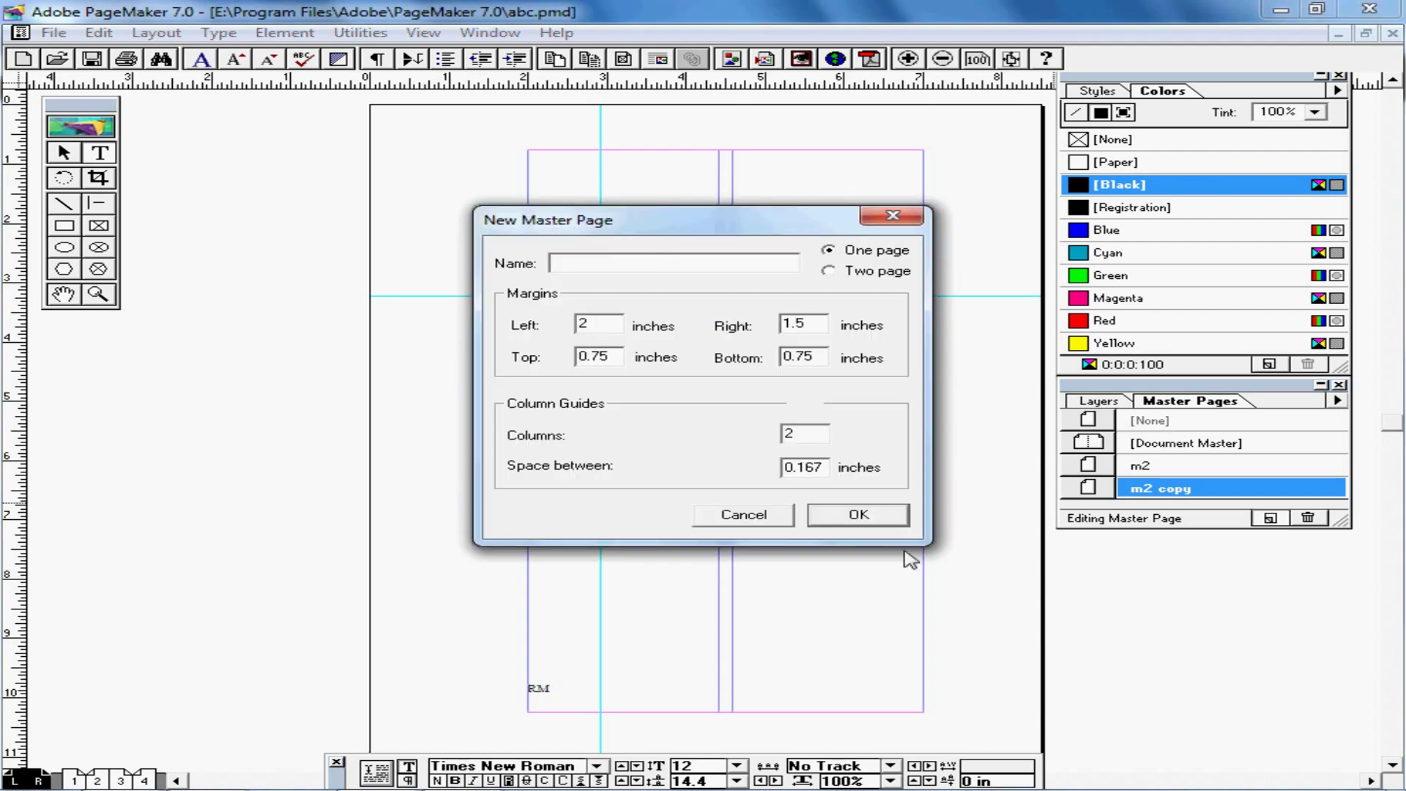
click(780, 515)
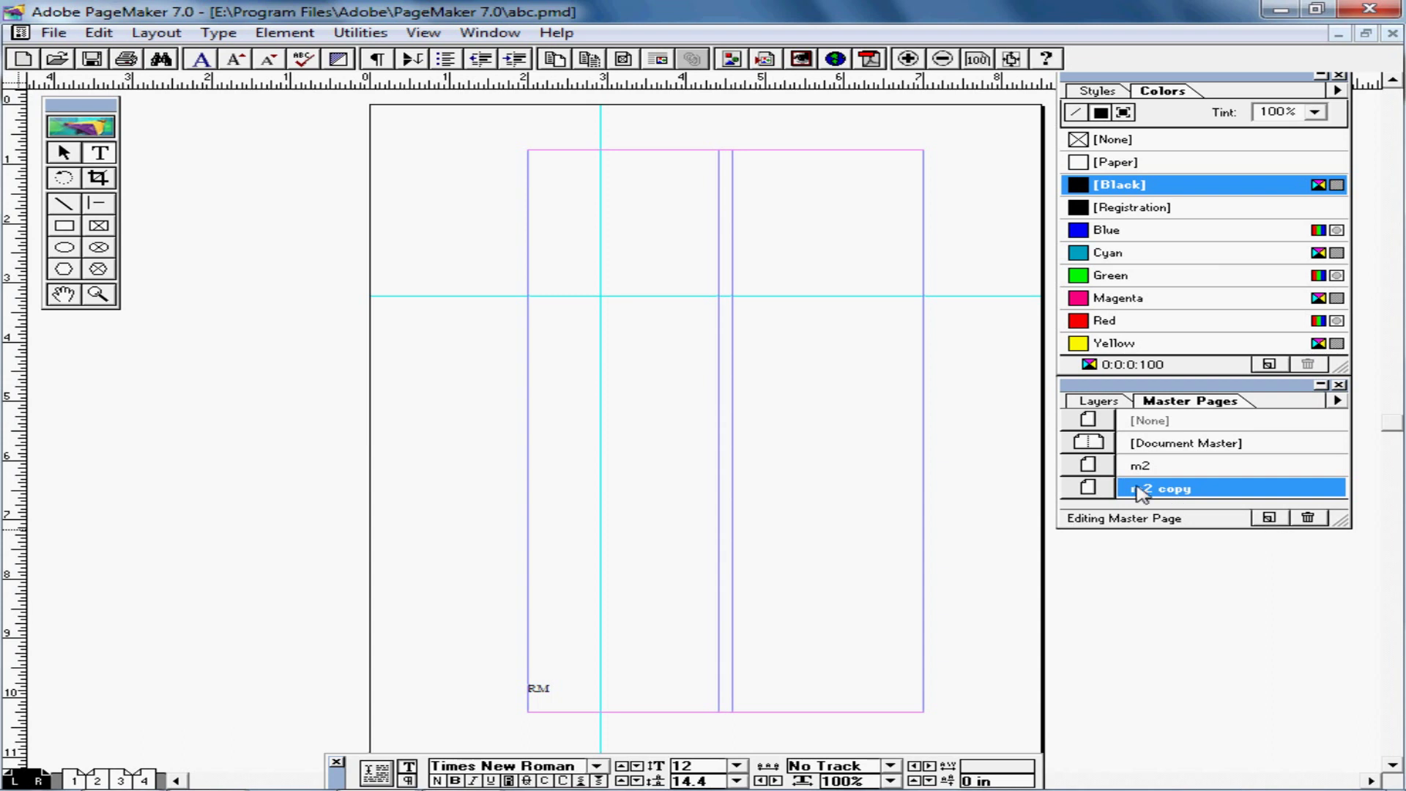
click(1337, 401)
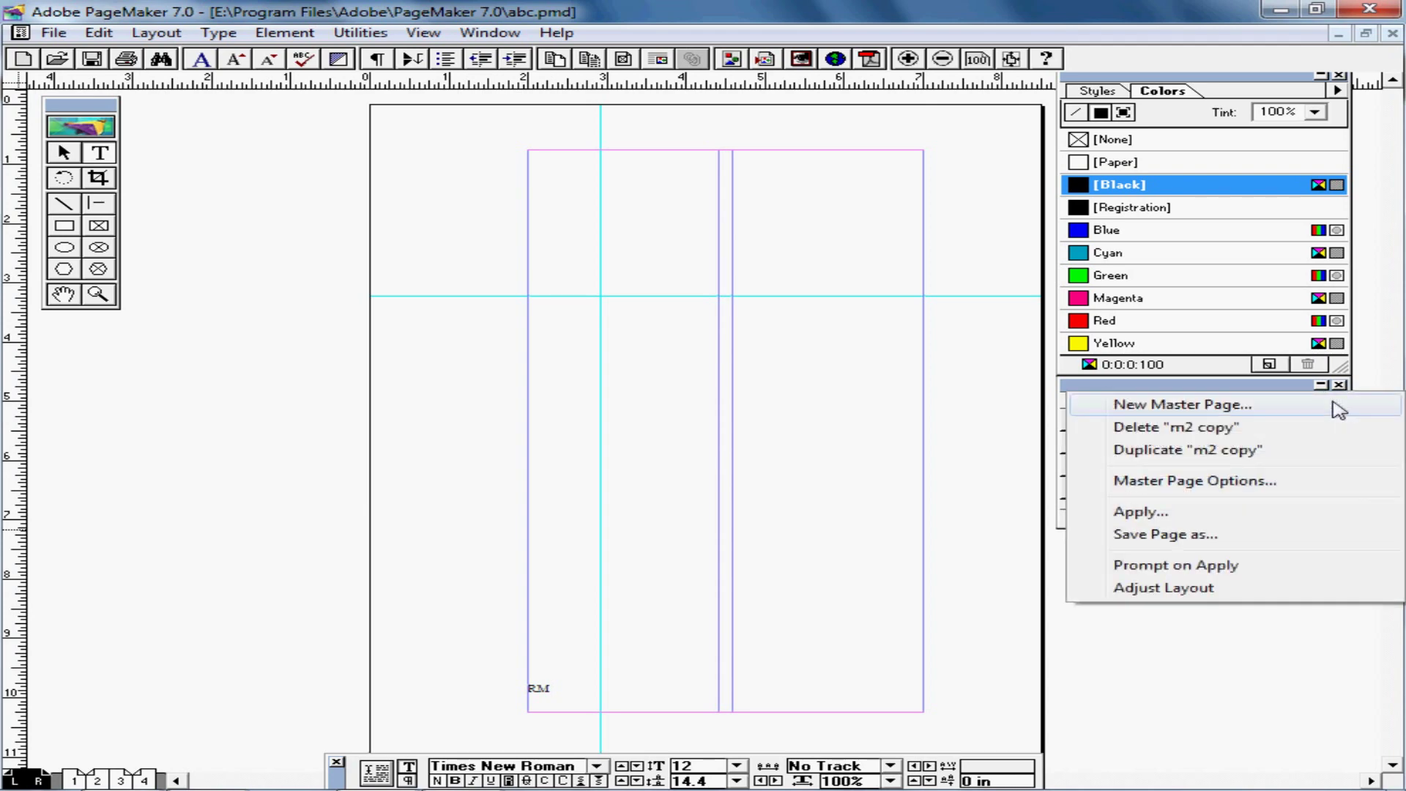
click(1174, 545)
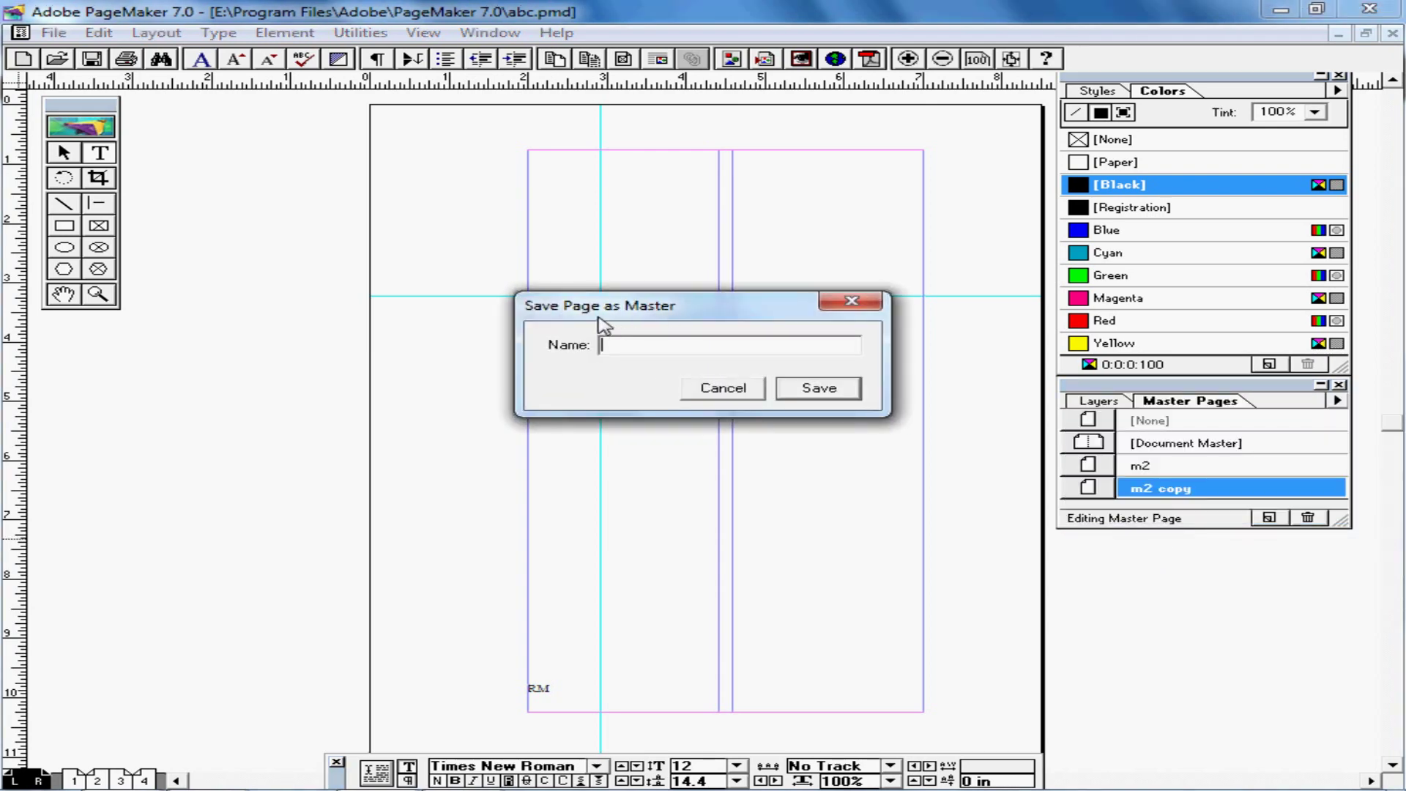
click(749, 388)
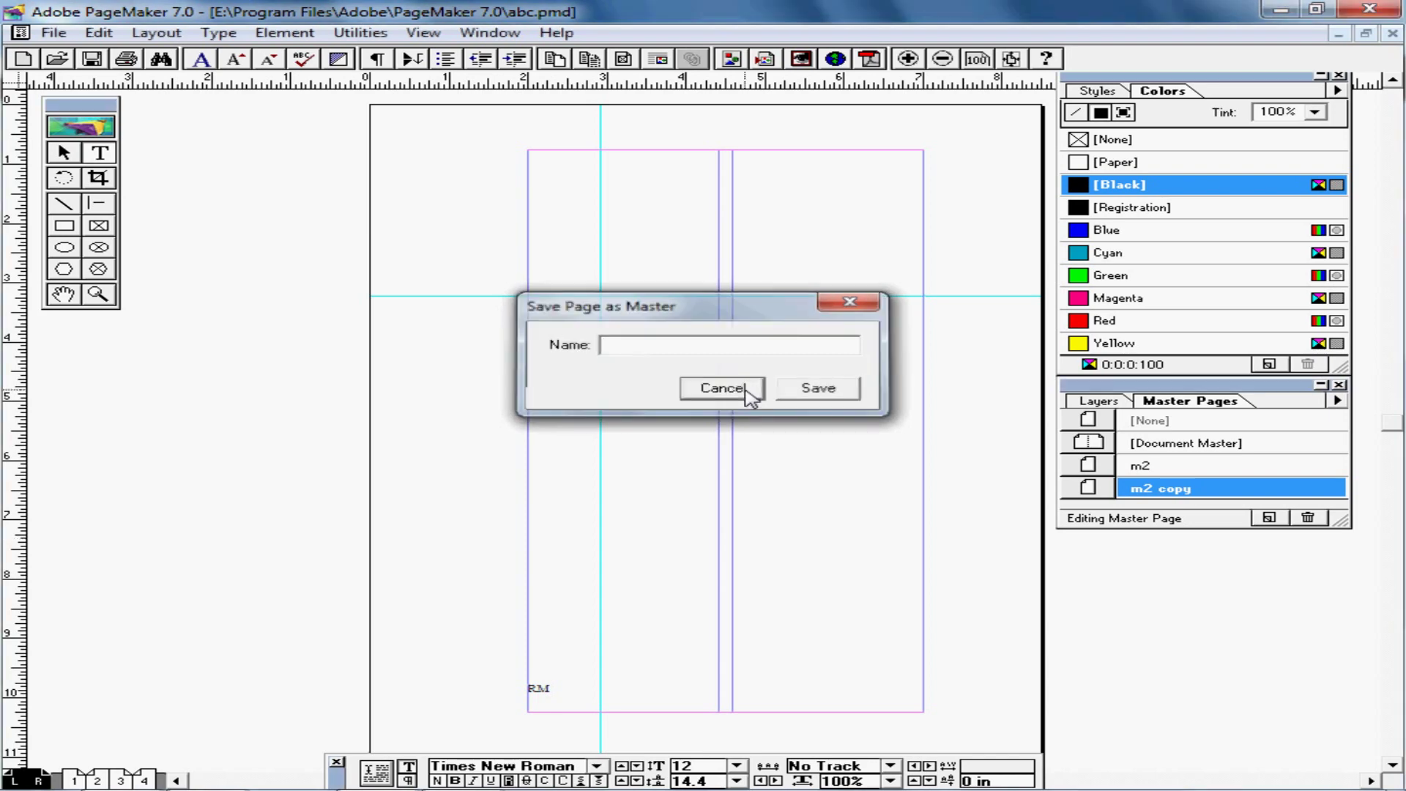
click(1339, 402)
click(1346, 409)
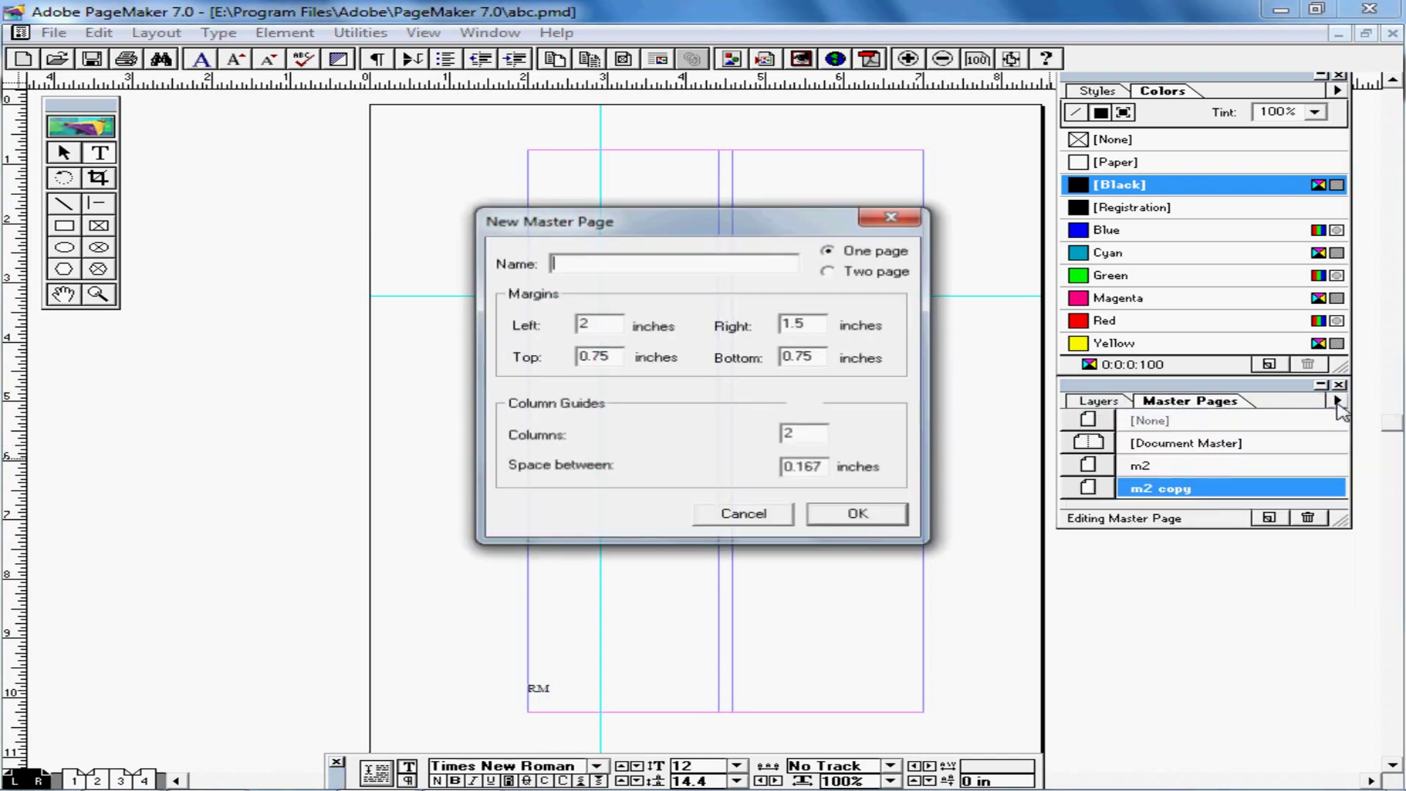
click(777, 514)
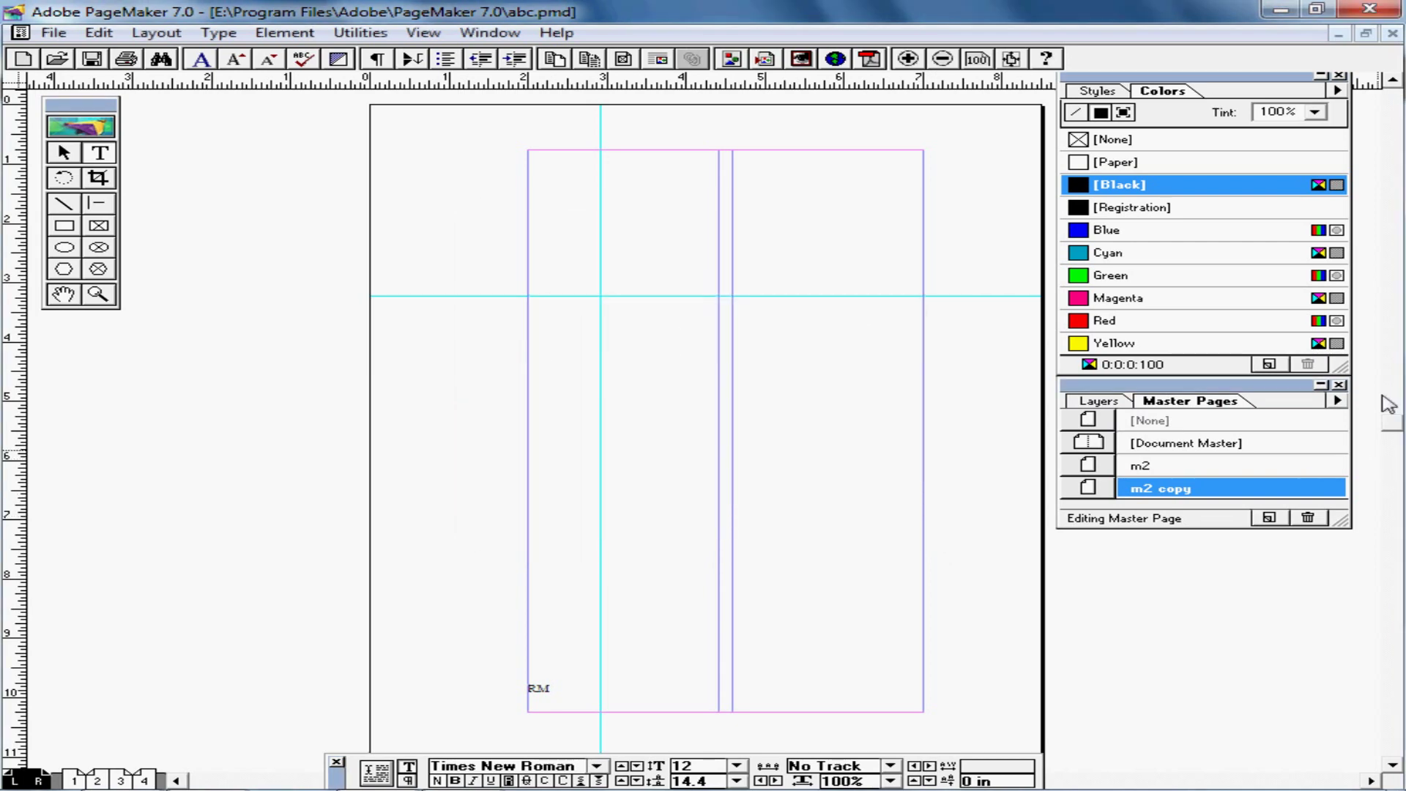
Delete the master page m2 copy and its contents
click(1337, 400)
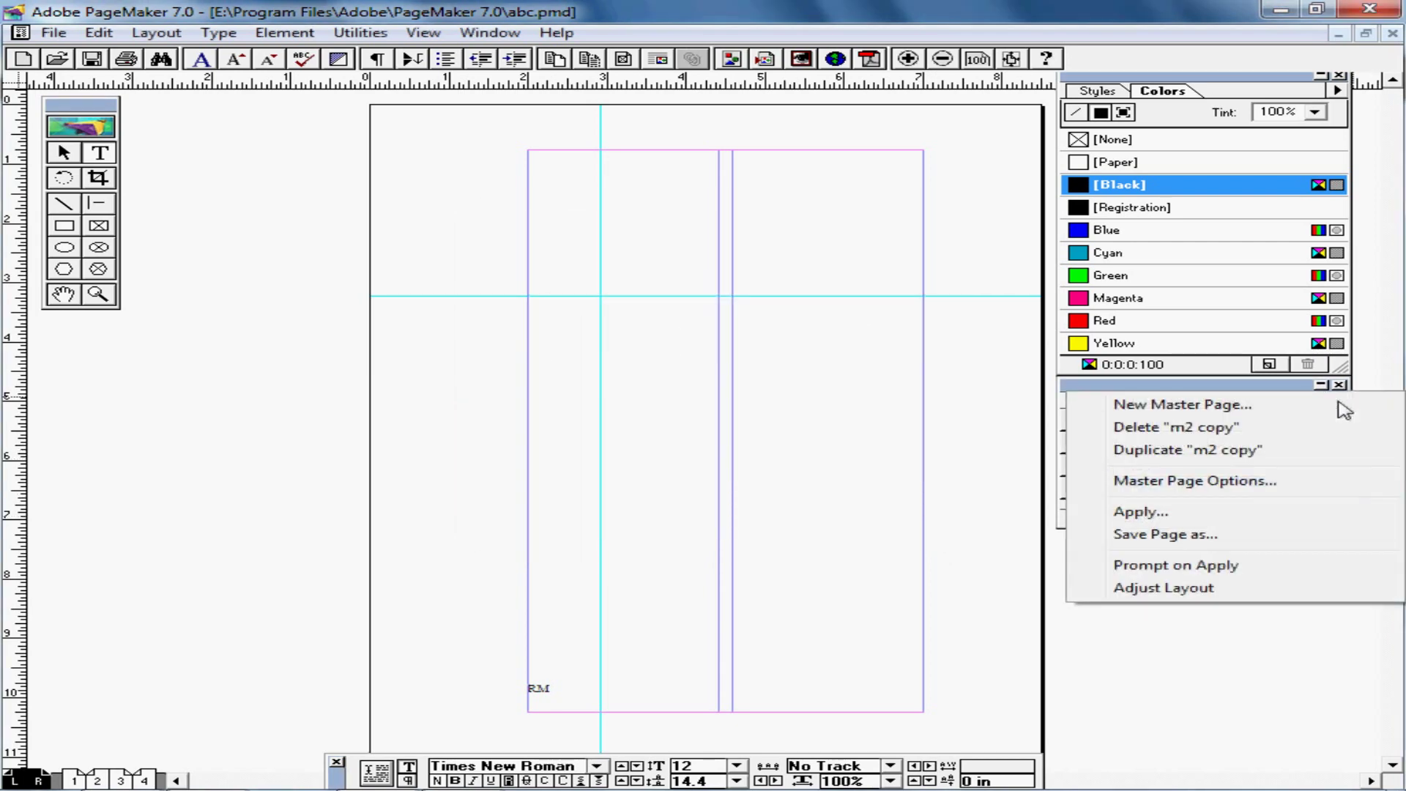
click(1219, 428)
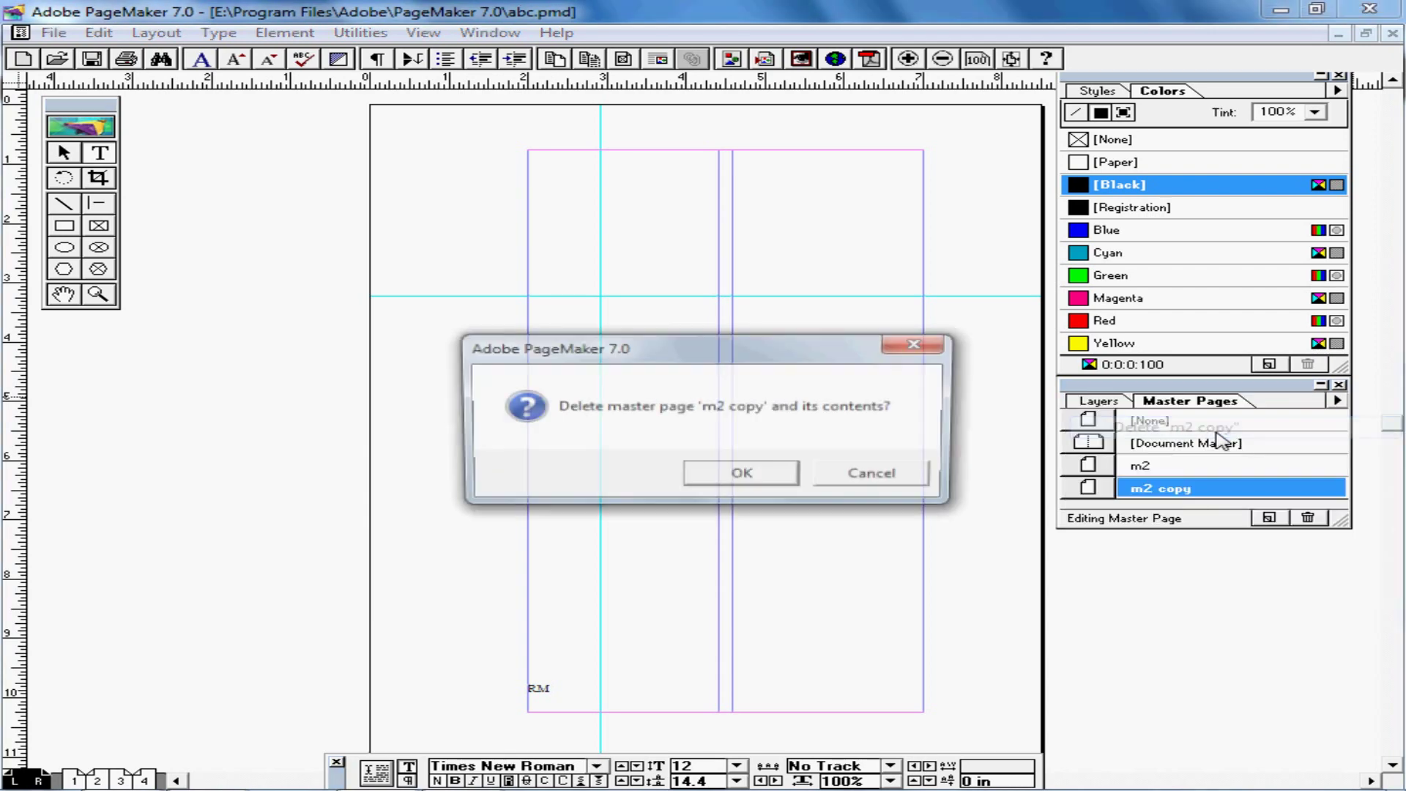
click(743, 476)
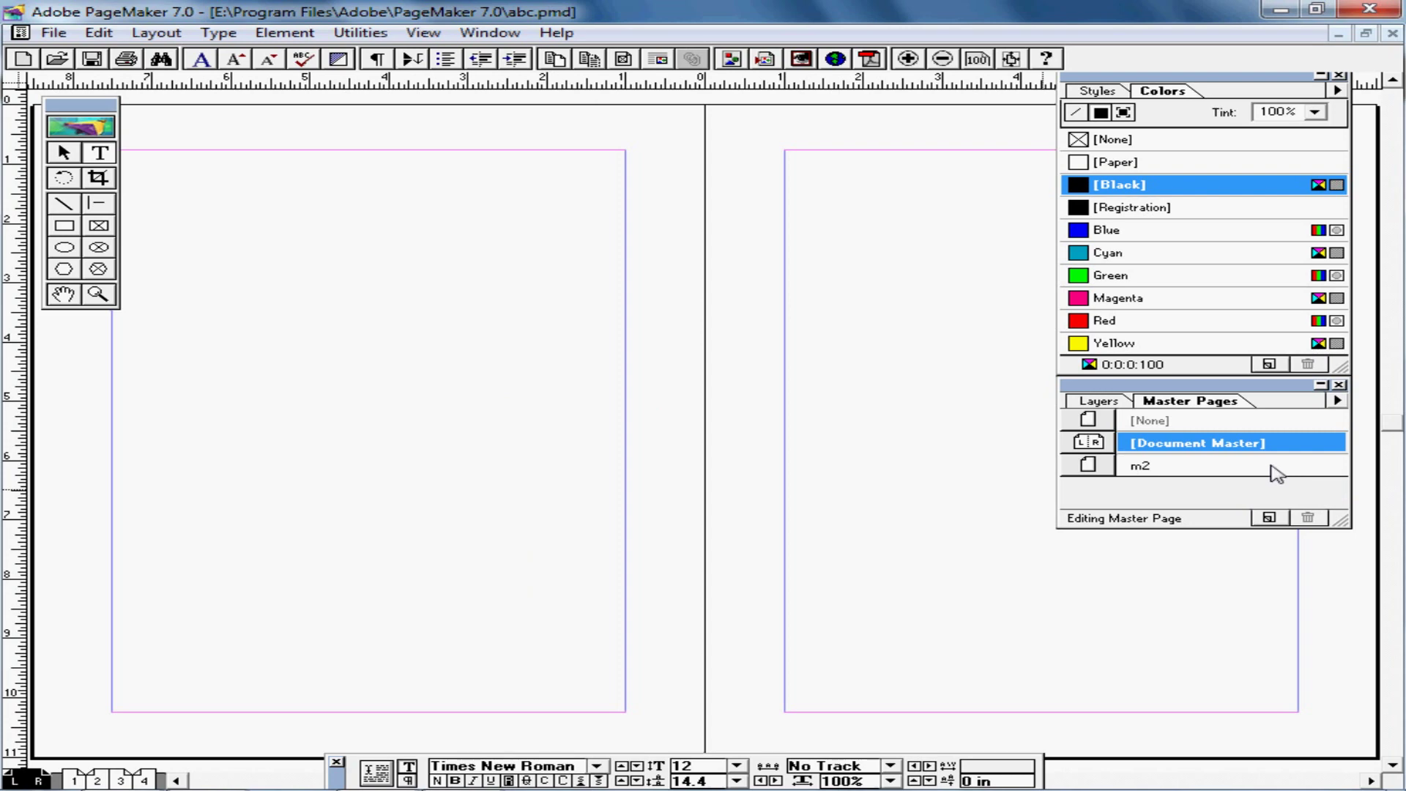
Select master page m2 and delete it with its contents
click(1234, 465)
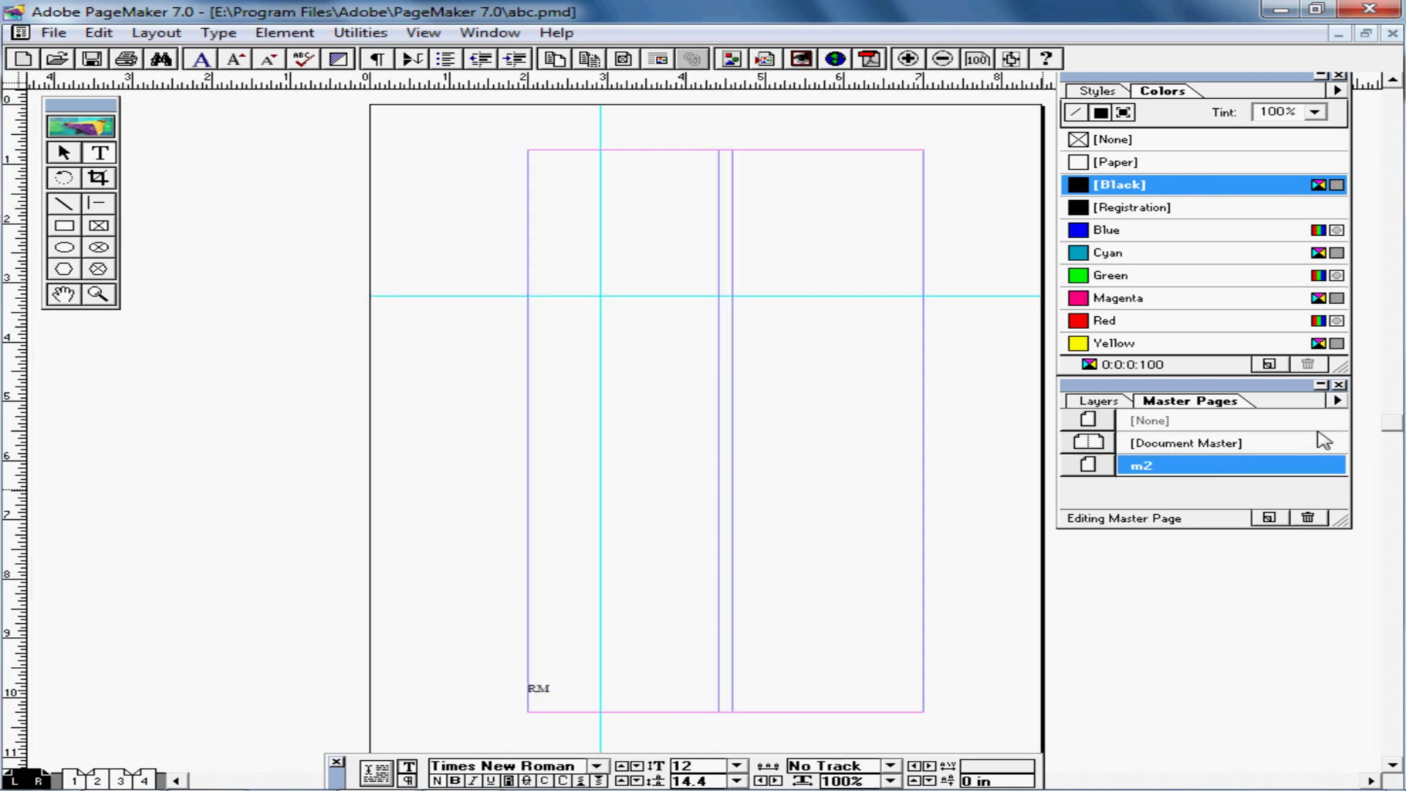
click(1337, 401)
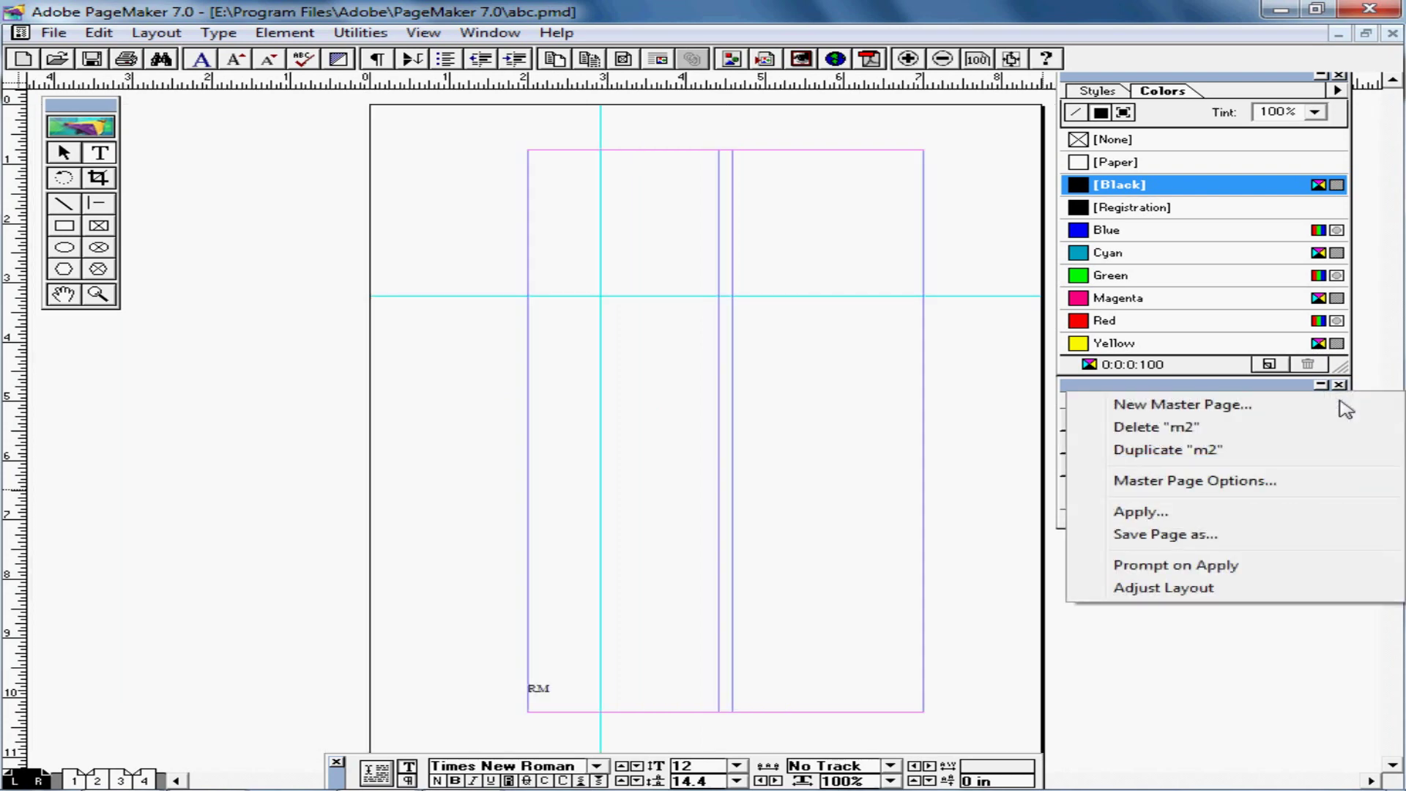
click(1181, 430)
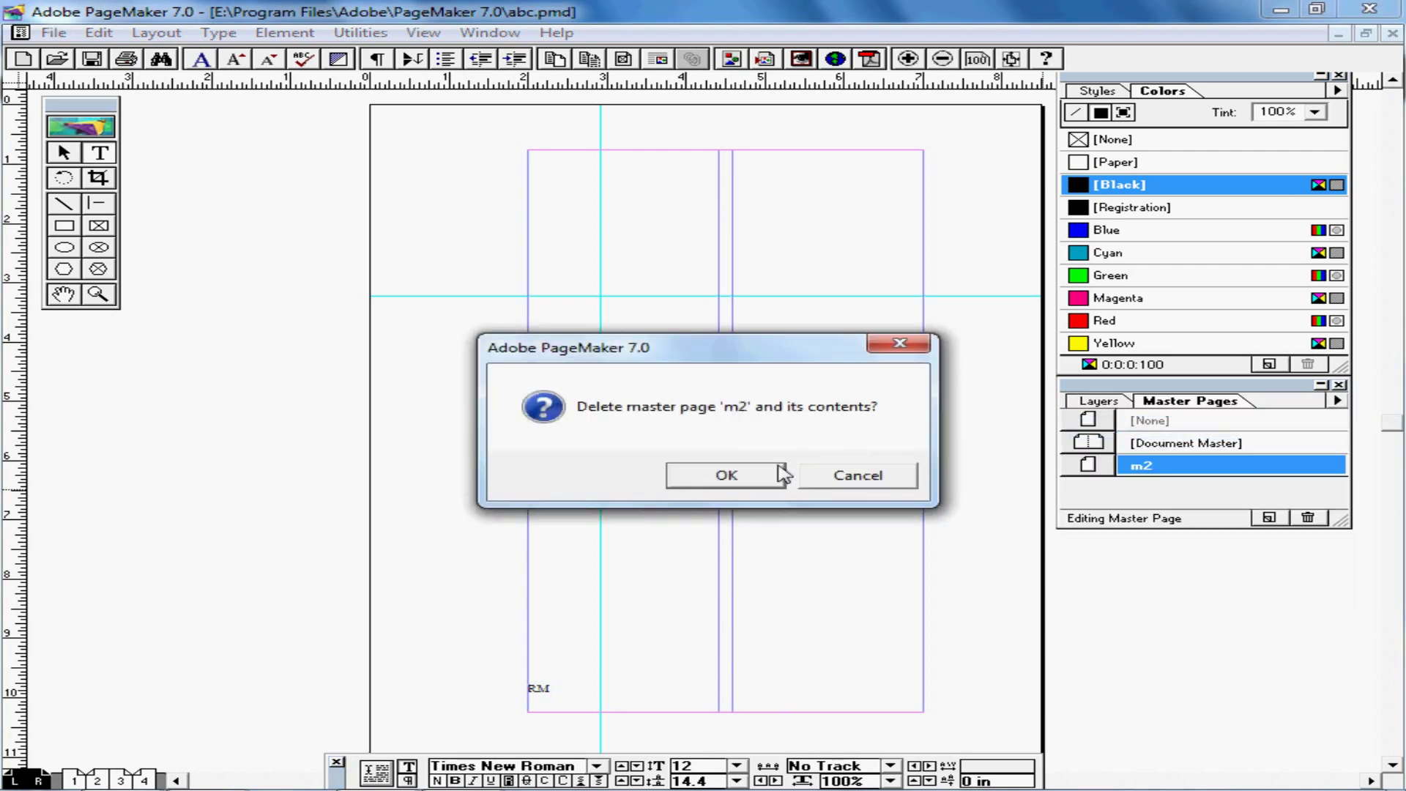
click(746, 476)
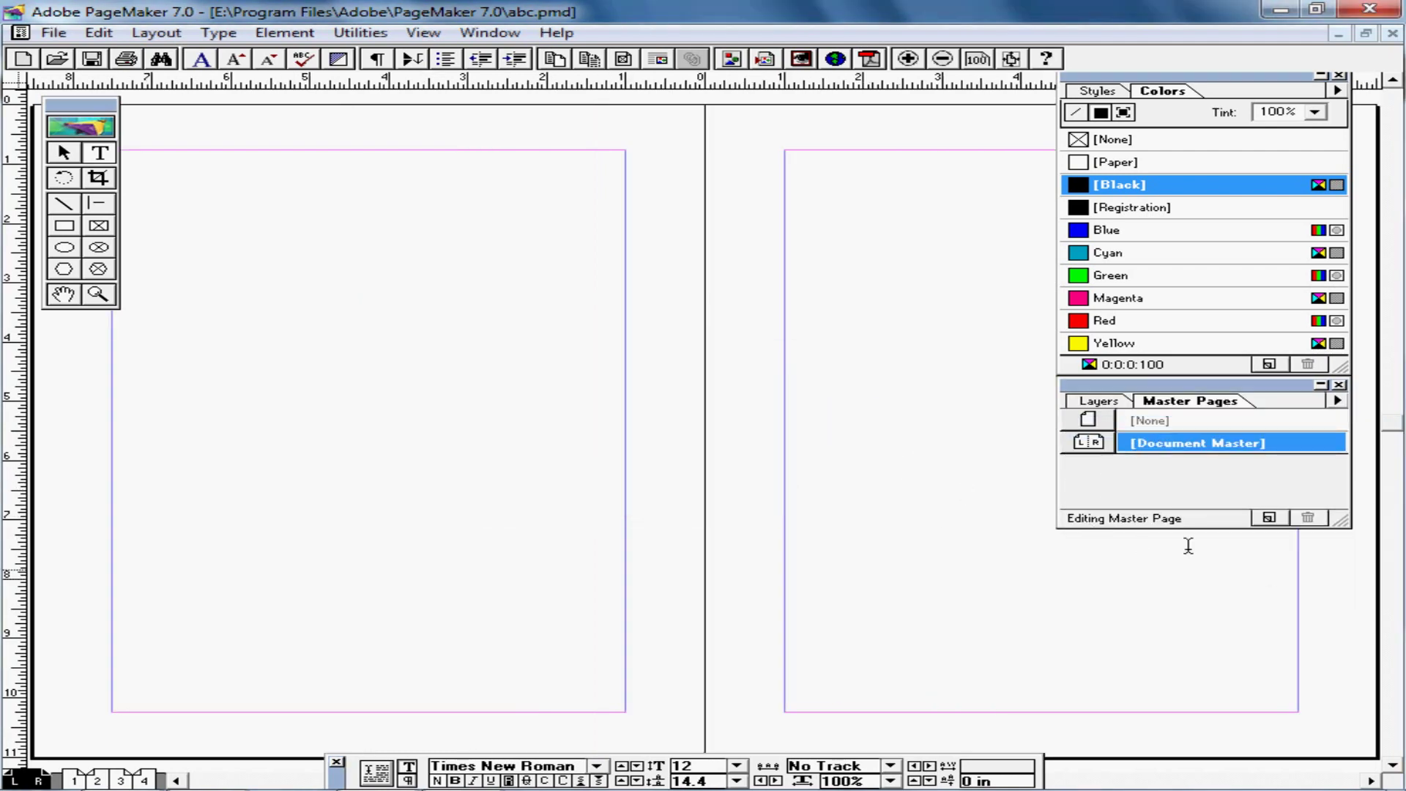